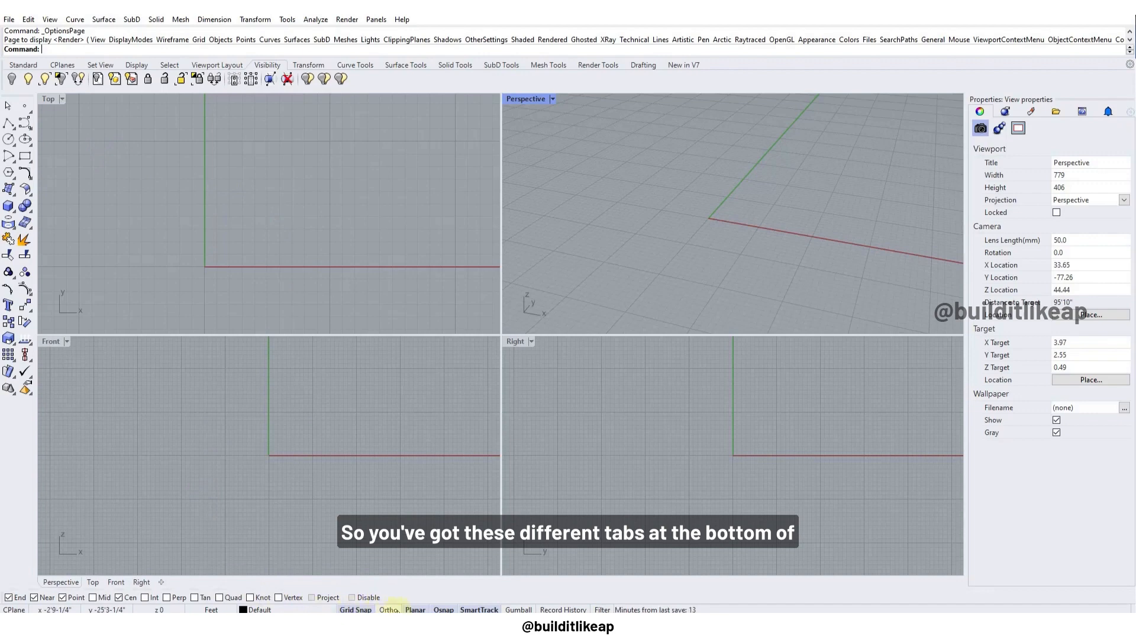
Step: Turn Planar mode off and cycle Grid Snap, Osnap and SmartTrack off and back on
{"action": "left_click", "coordinate": [416, 610]}
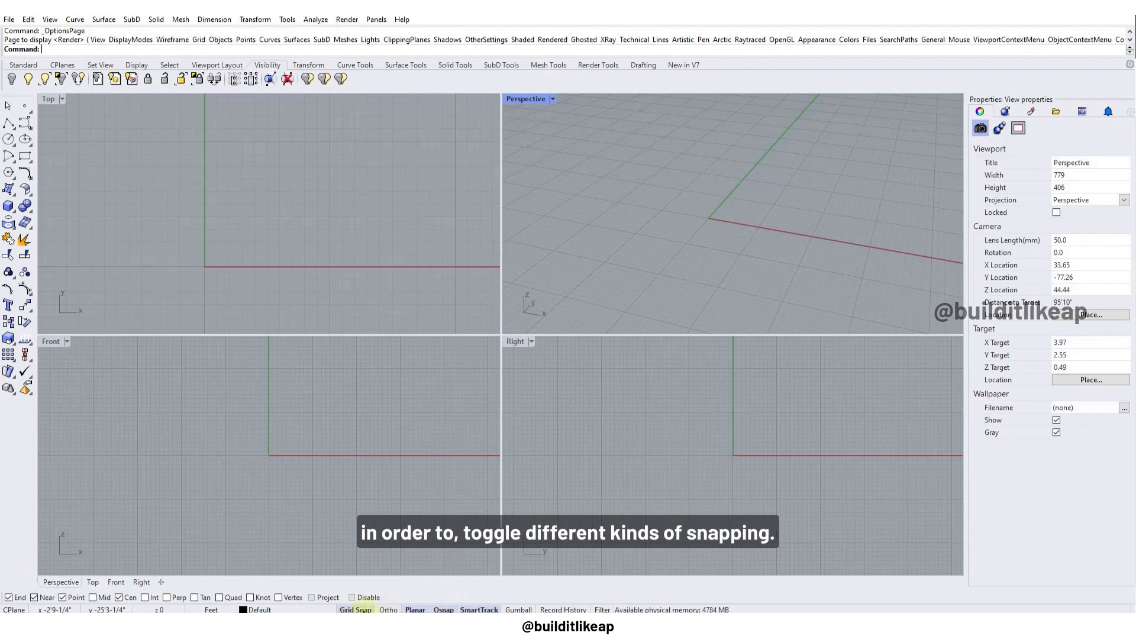
{"action": "left_click", "coordinate": [366, 610]}
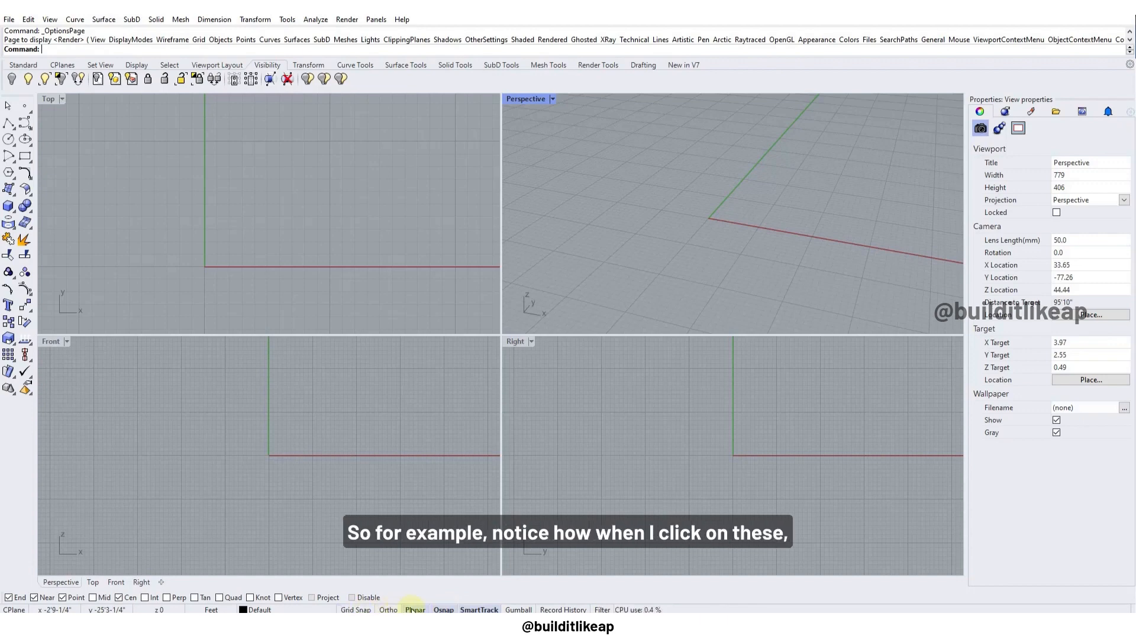
{"action": "left_click", "coordinate": [444, 611]}
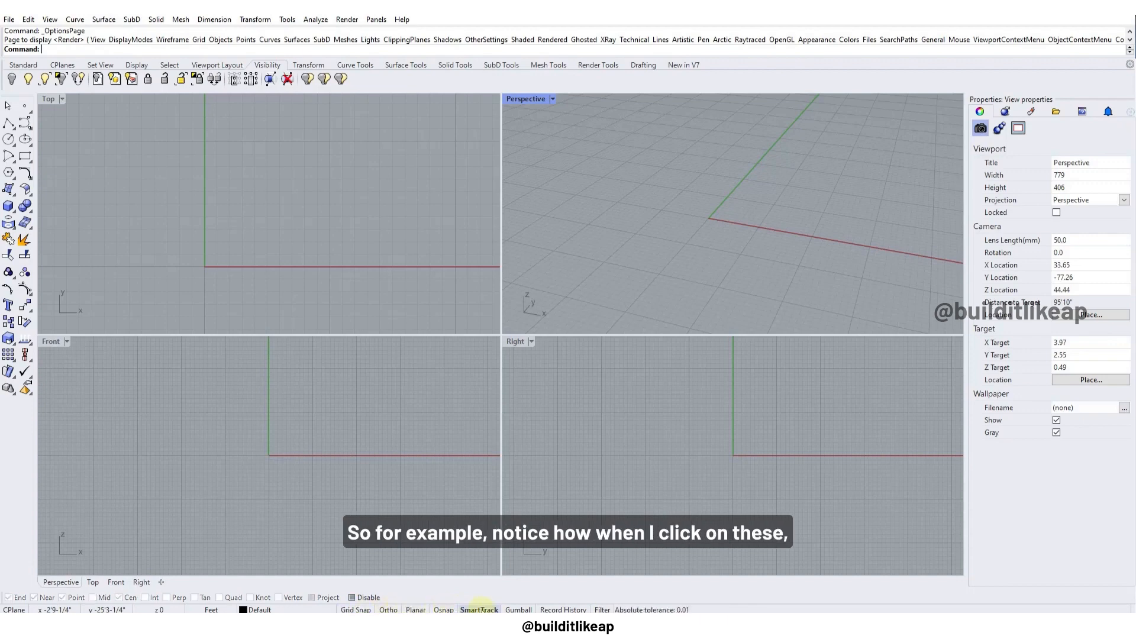
{"action": "left_click", "coordinate": [480, 611]}
{"action": "left_click", "coordinate": [480, 611]}
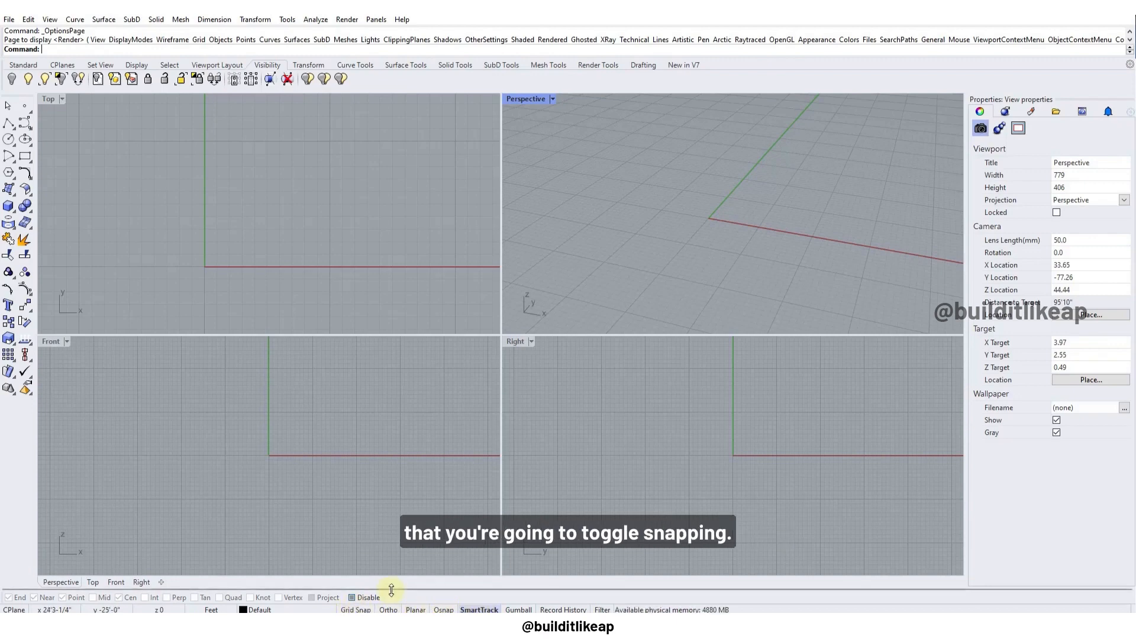
{"action": "left_click", "coordinate": [356, 609]}
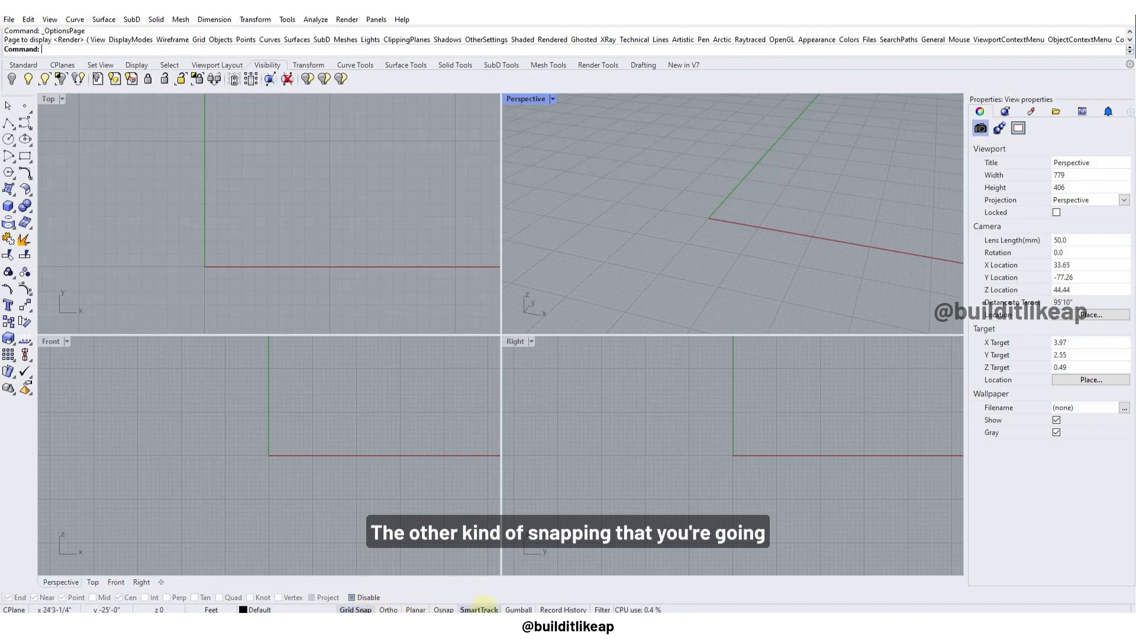
{"action": "left_click", "coordinate": [441, 610]}
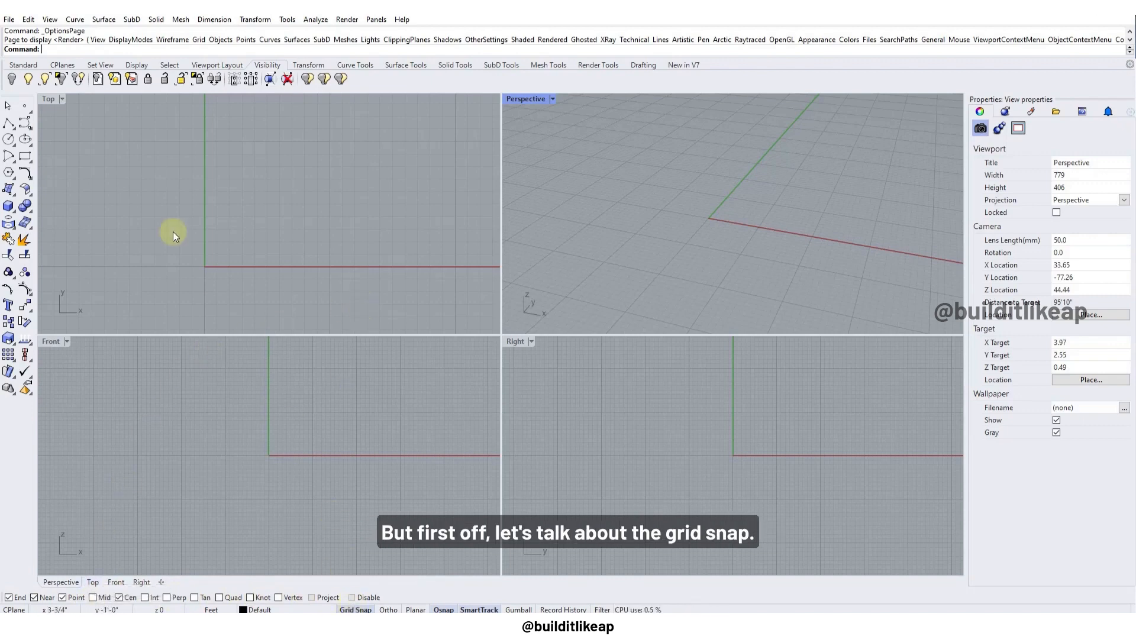
Step: Draw a vertical 5-foot line up the Y axis from the origin in the Top view
{"action": "scroll", "coordinate": [212, 207], "scroll_direction": "up", "scroll_amount": 1}
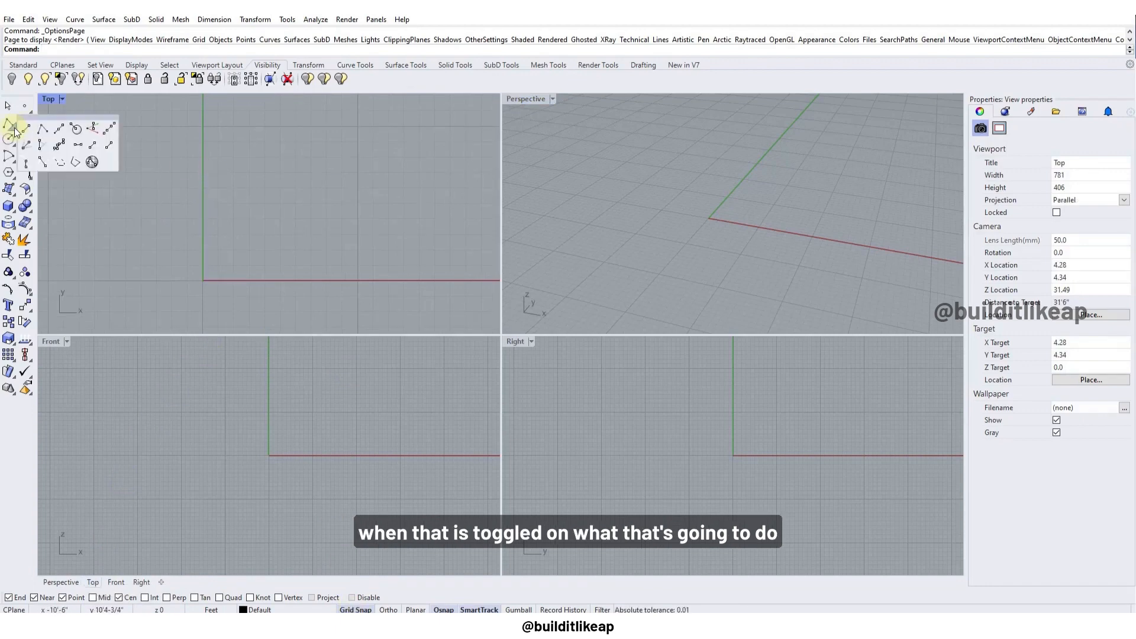
{"action": "left_click", "coordinate": [27, 128]}
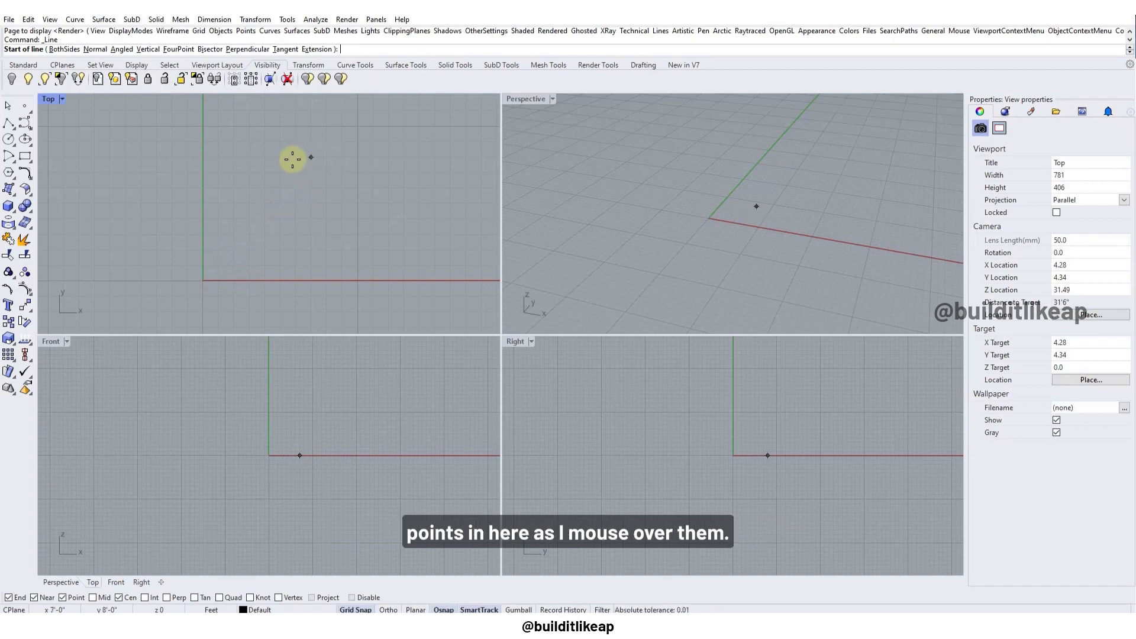
{"action": "left_click", "coordinate": [203, 280]}
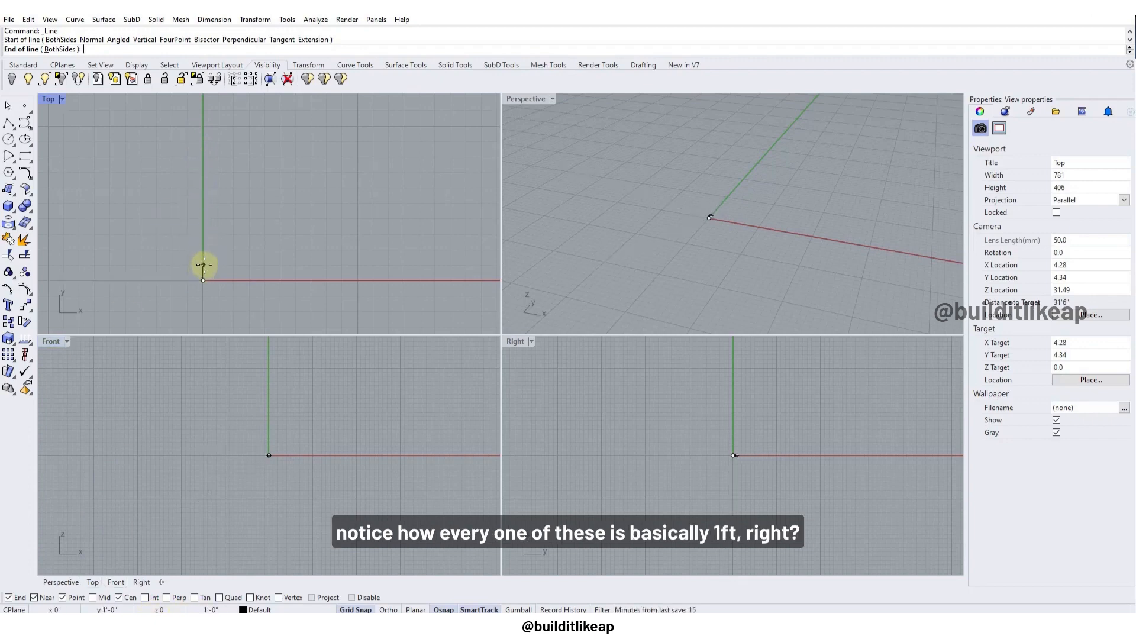
{"action": "left_click", "coordinate": [203, 204]}
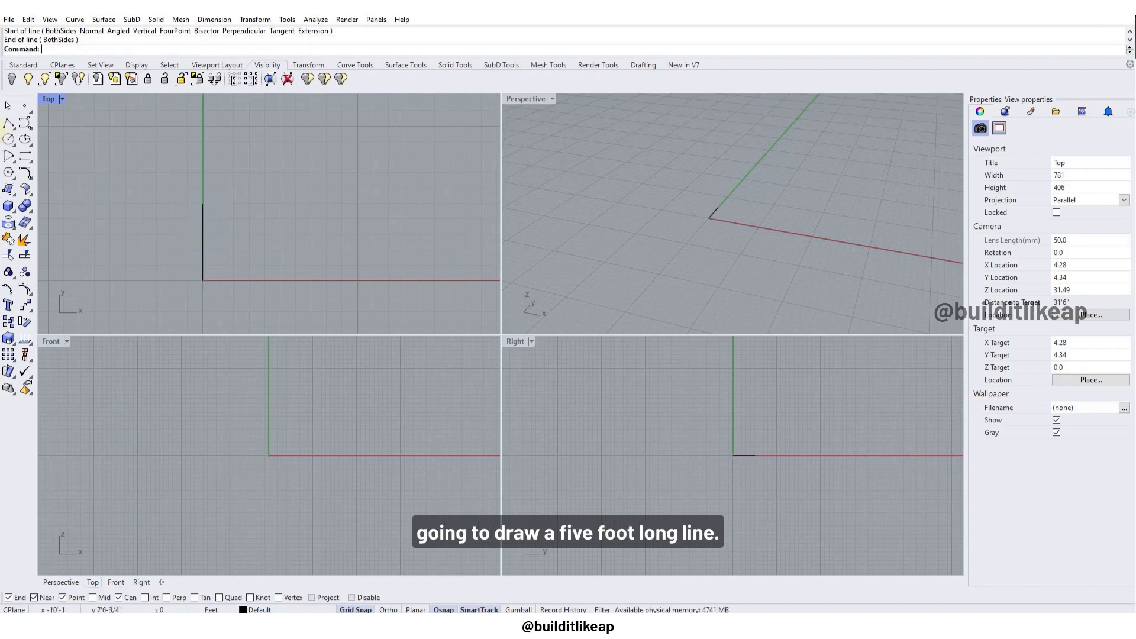
Step: Draw a vertical 3-foot line in the Top view, starting on the X axis 2 feet from the origin
{"action": "left_click", "coordinate": [13, 127]}
{"action": "left_click", "coordinate": [25, 128]}
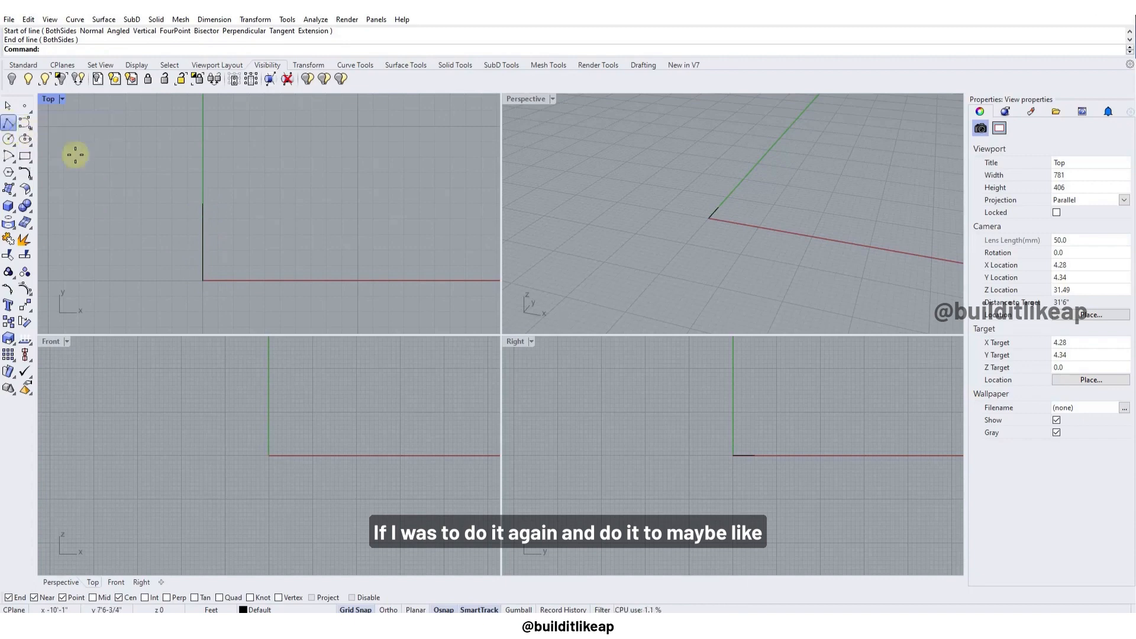
{"action": "left_click", "coordinate": [234, 280]}
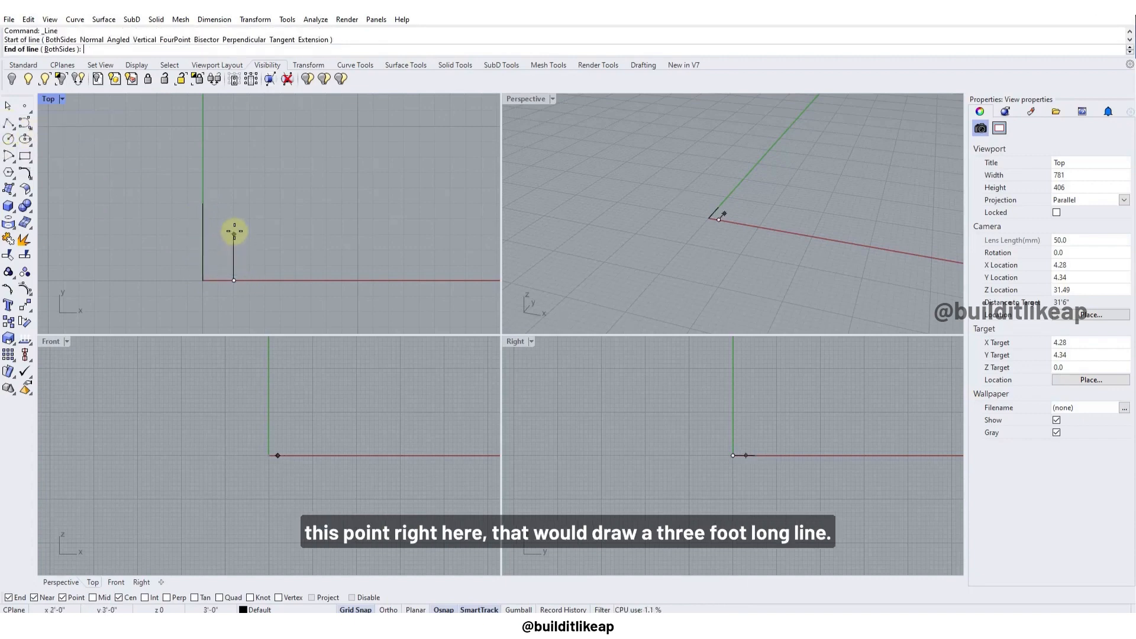
{"action": "left_click", "coordinate": [234, 231]}
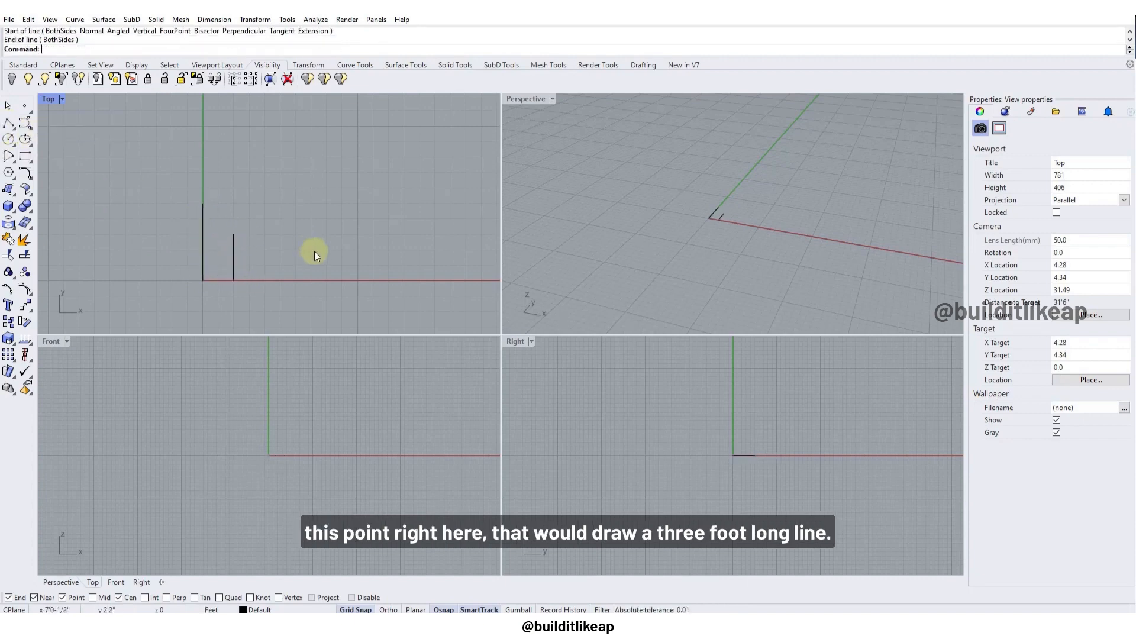
Step: Examine the Grid Snap options for the active viewport, including grid line visibility
{"action": "scroll", "coordinate": [247, 258], "scroll_direction": "up", "scroll_amount": 3}
{"action": "scroll", "coordinate": [201, 215], "scroll_direction": "down", "scroll_amount": 2}
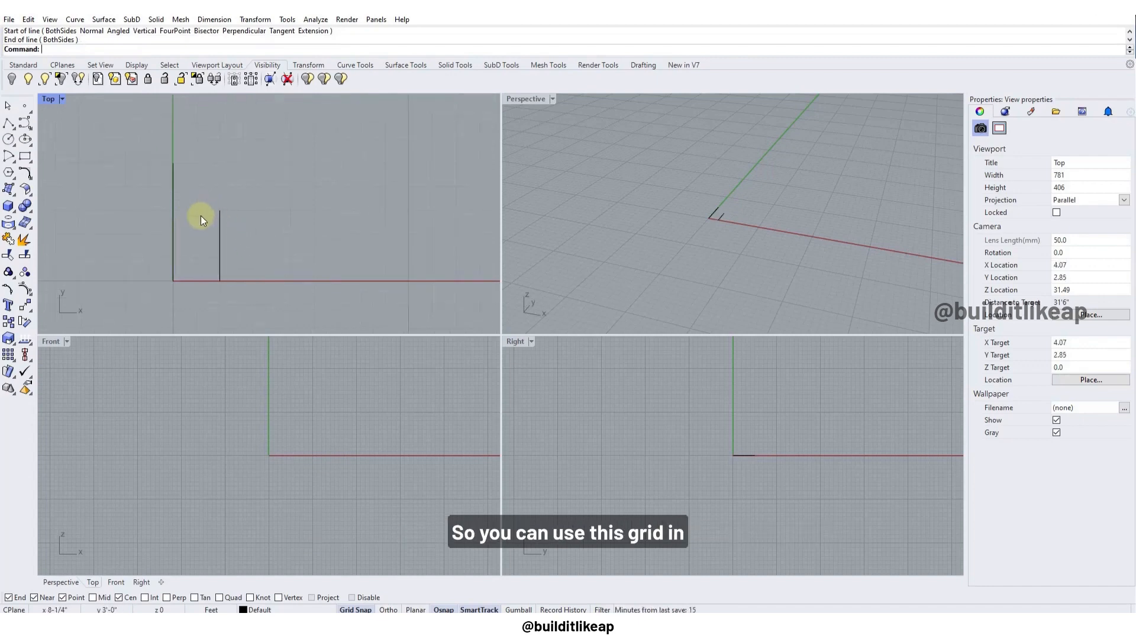
{"action": "scroll", "coordinate": [245, 243], "scroll_direction": "up", "scroll_amount": 2}
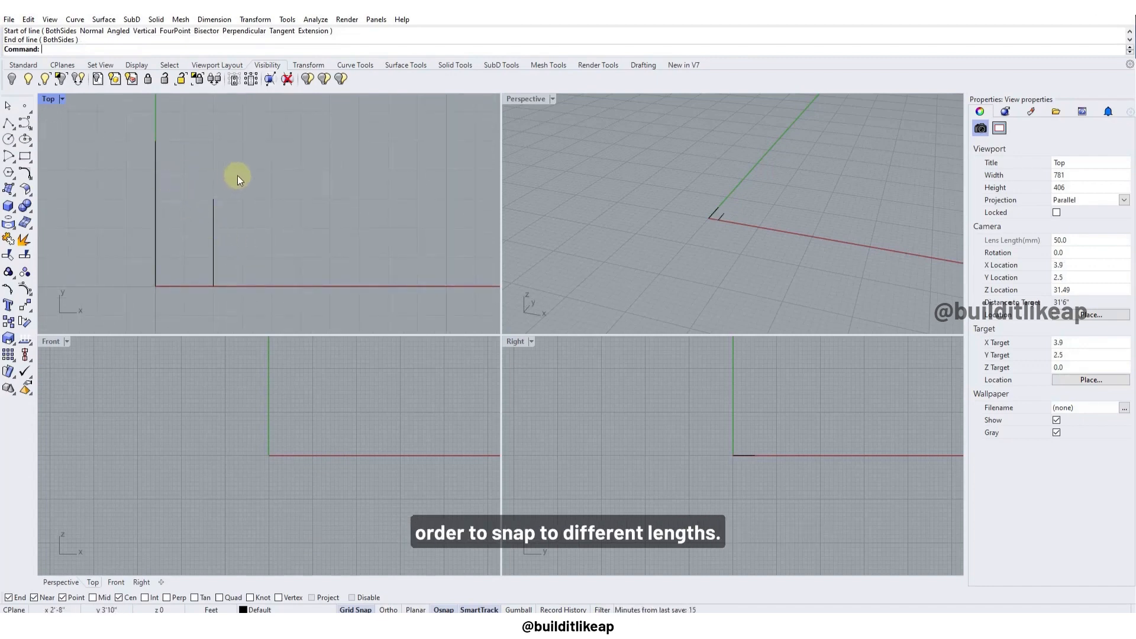
{"action": "right_click", "coordinate": [350, 610]}
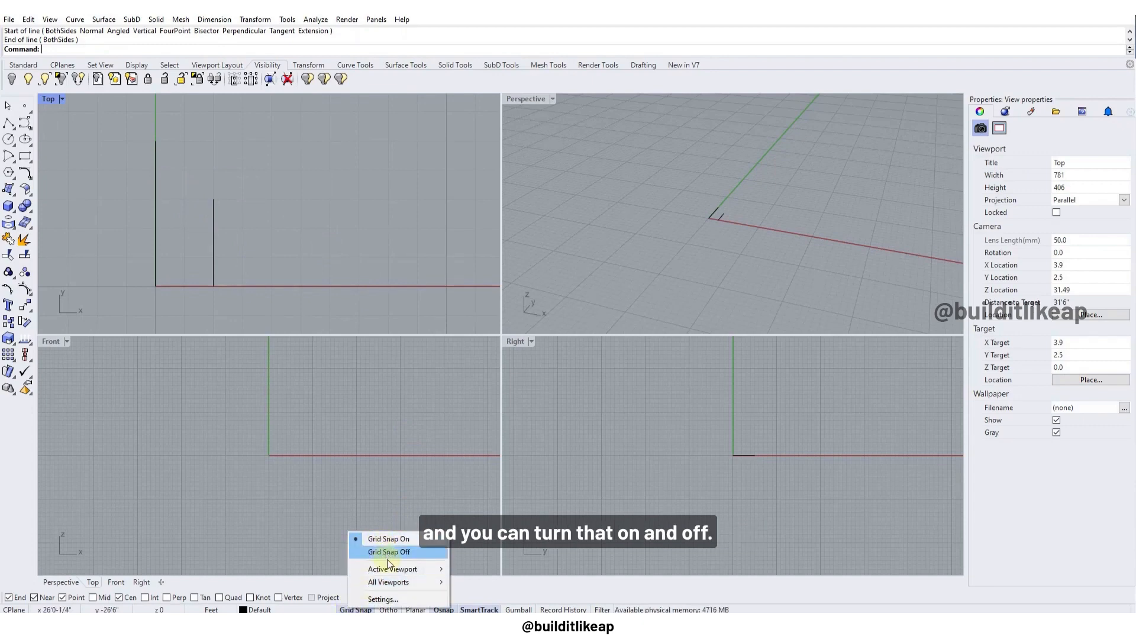
{"action": "mouse_move", "coordinate": [416, 570]}
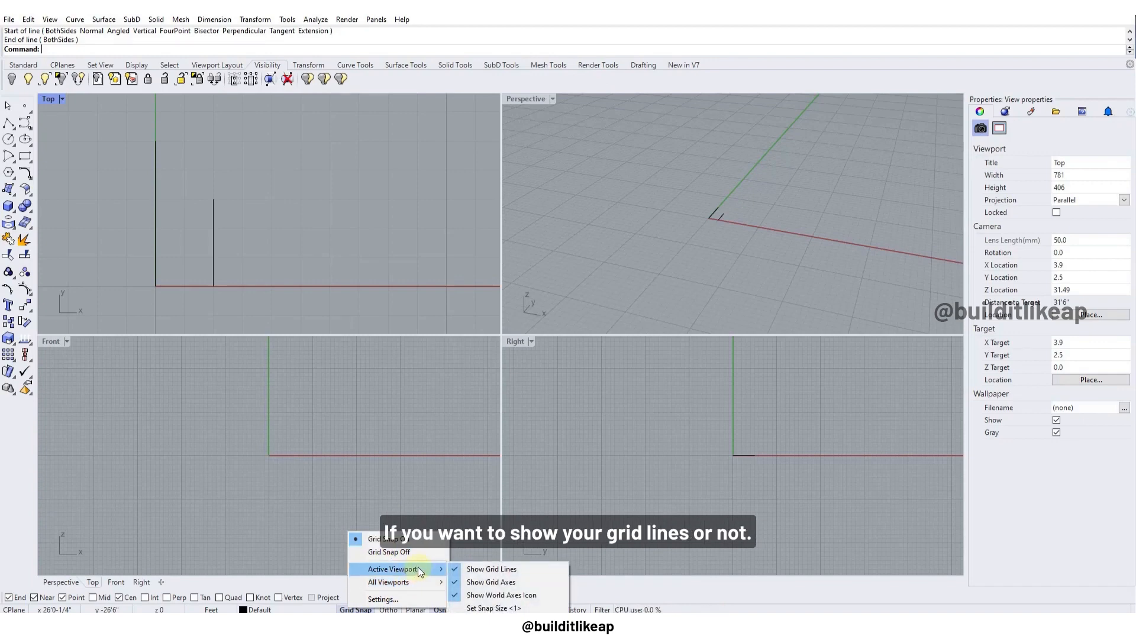
Step: Hide the grid lines in the Perspective viewport only and inspect the two lines there
{"action": "left_click", "coordinate": [660, 222]}
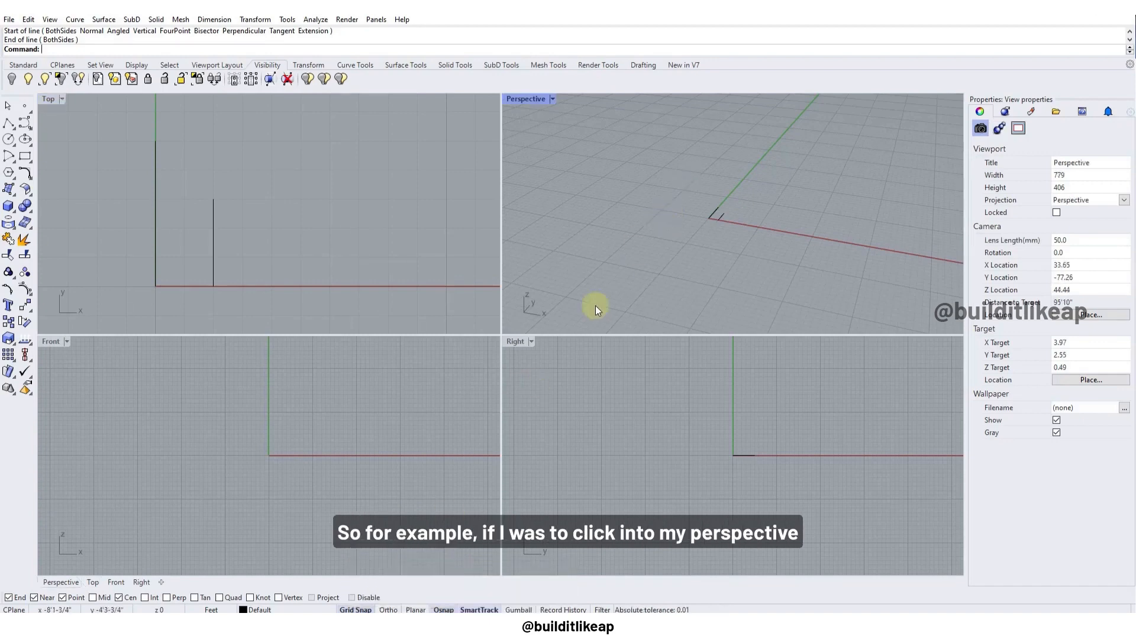
{"action": "right_click", "coordinate": [356, 609]}
{"action": "mouse_move", "coordinate": [388, 583]}
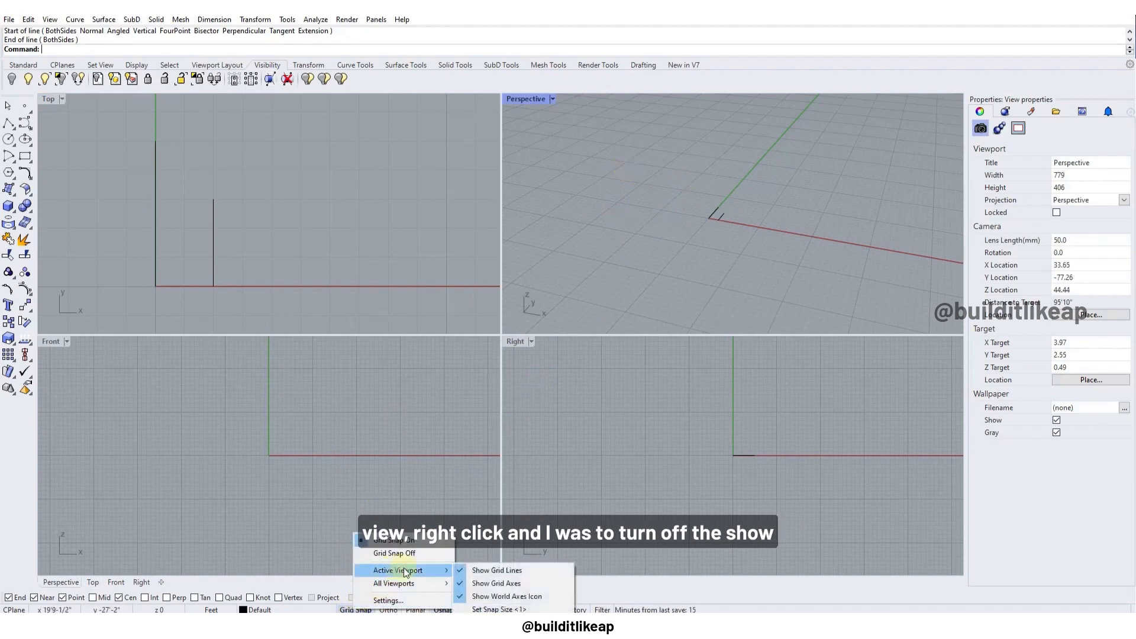
{"action": "left_click", "coordinate": [530, 570]}
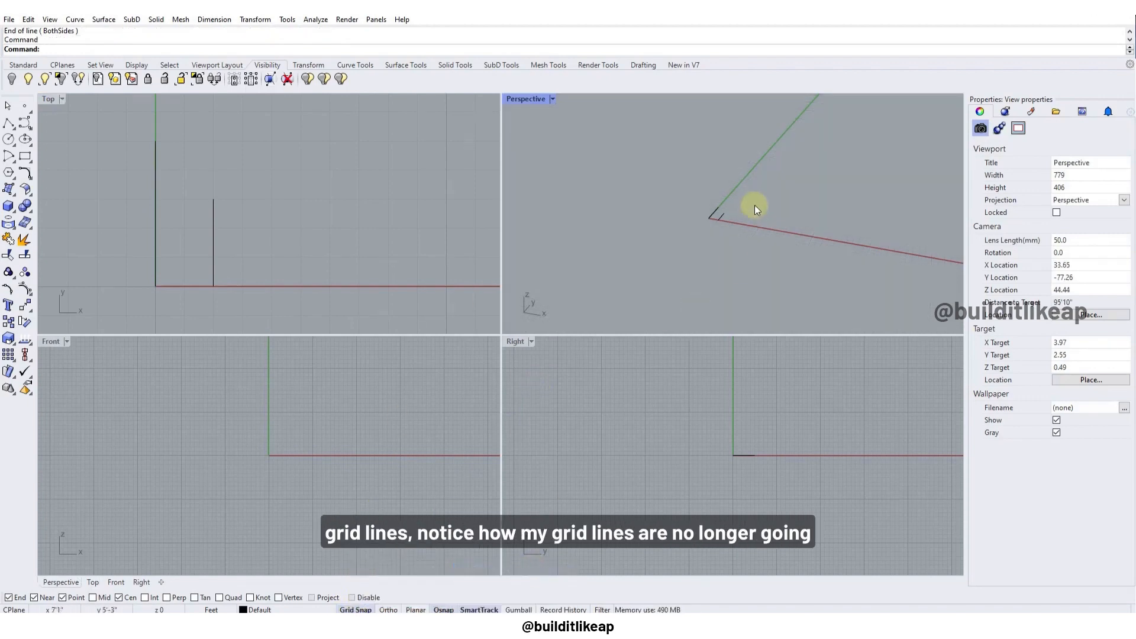
{"action": "scroll", "coordinate": [724, 217], "scroll_direction": "up", "scroll_amount": 5}
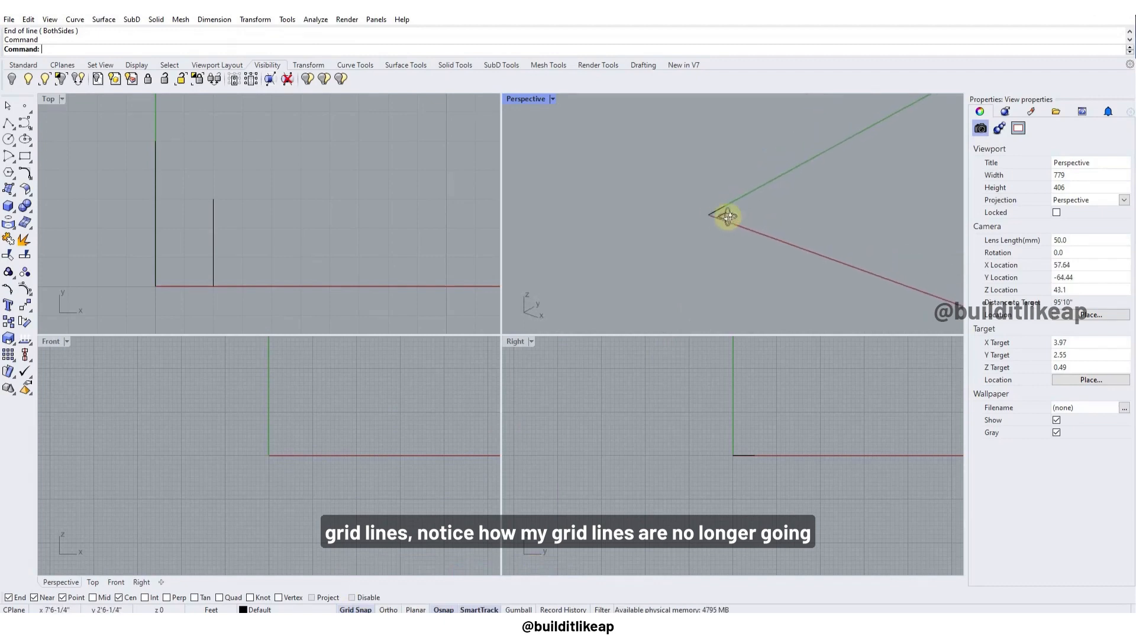
{"action": "scroll", "coordinate": [681, 225], "scroll_direction": "up", "scroll_amount": 4}
{"action": "scroll", "coordinate": [692, 225], "scroll_direction": "down", "scroll_amount": 4}
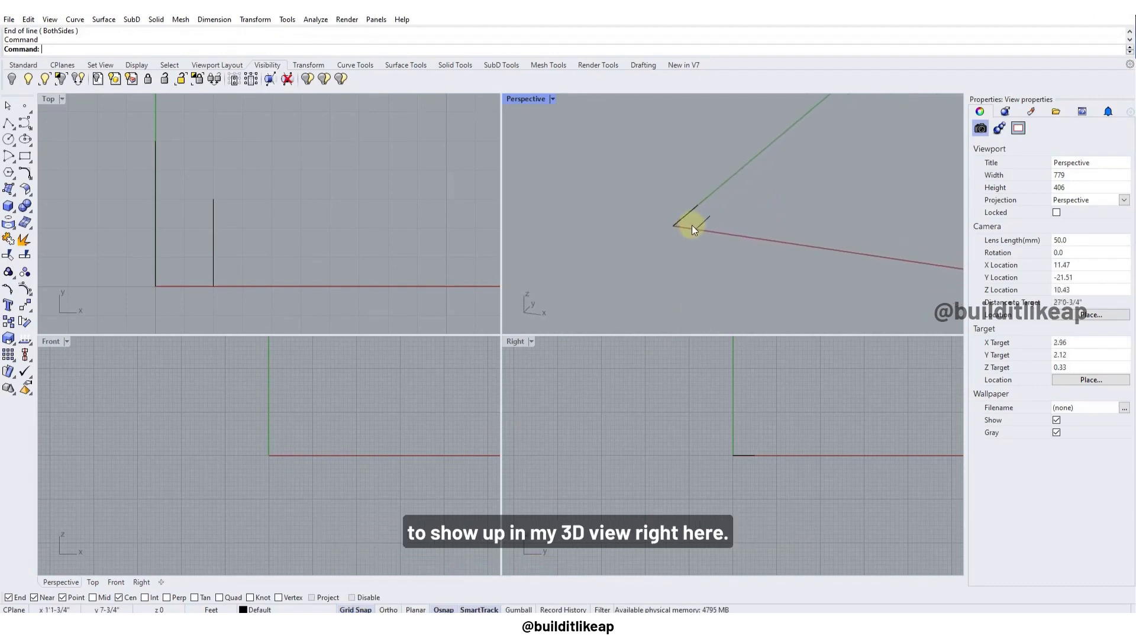
Step: In the grid settings for all viewports, try .5 feet minor grid line spacing, set it back to 1 foot and apply
{"action": "right_click", "coordinate": [355, 610]}
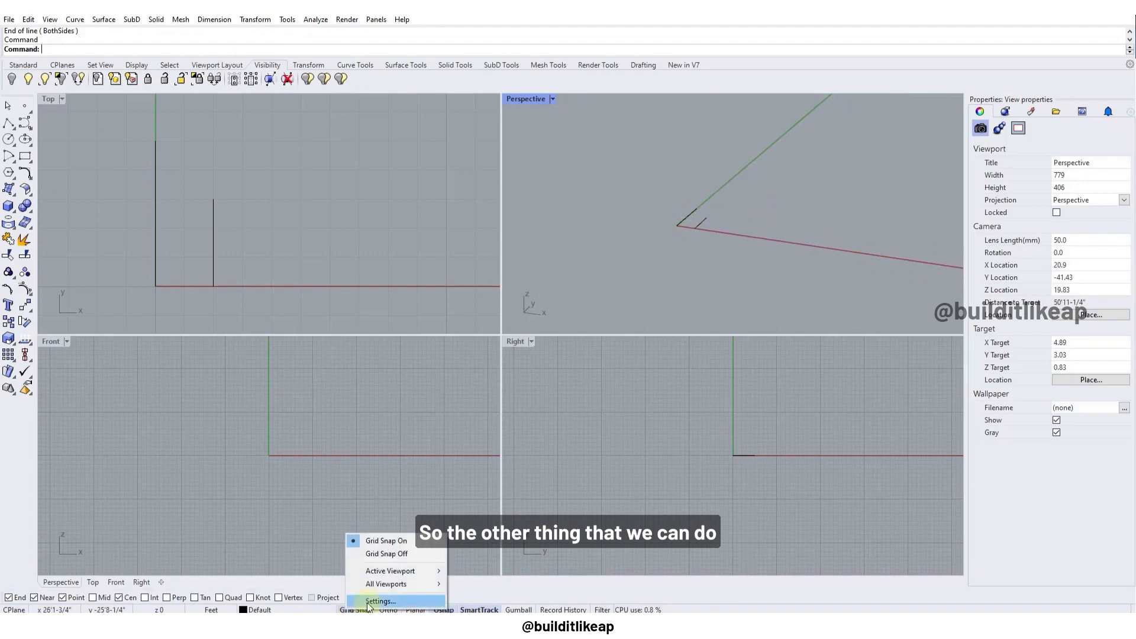
{"action": "left_click", "coordinate": [371, 605]}
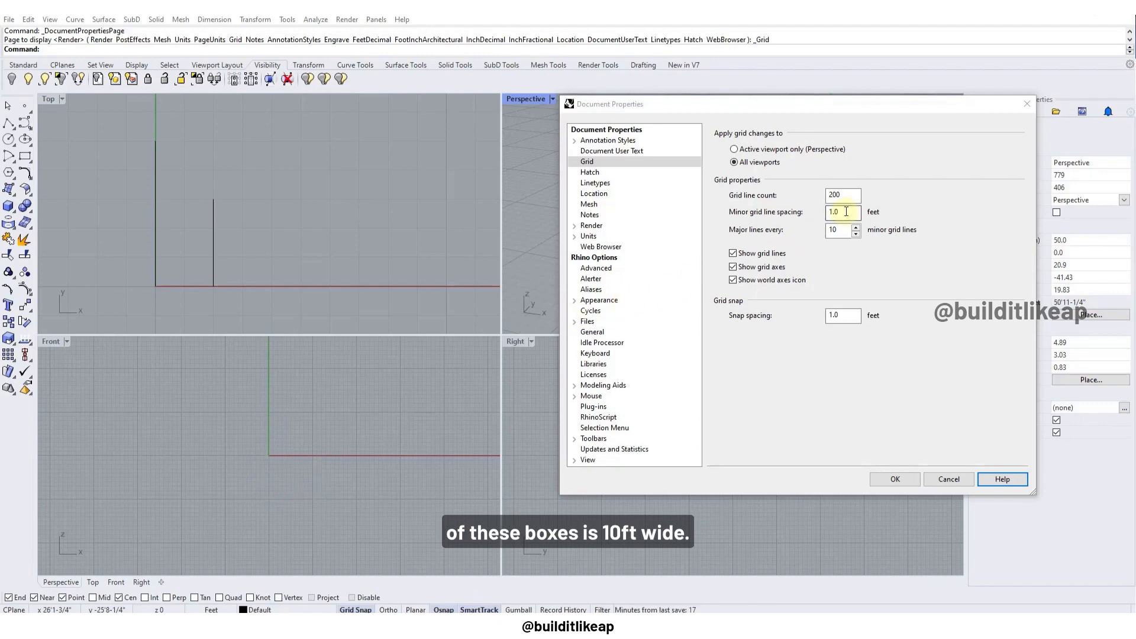
{"action": "left_click_drag", "start_coordinate": [846, 211], "coordinate": [806, 214]}
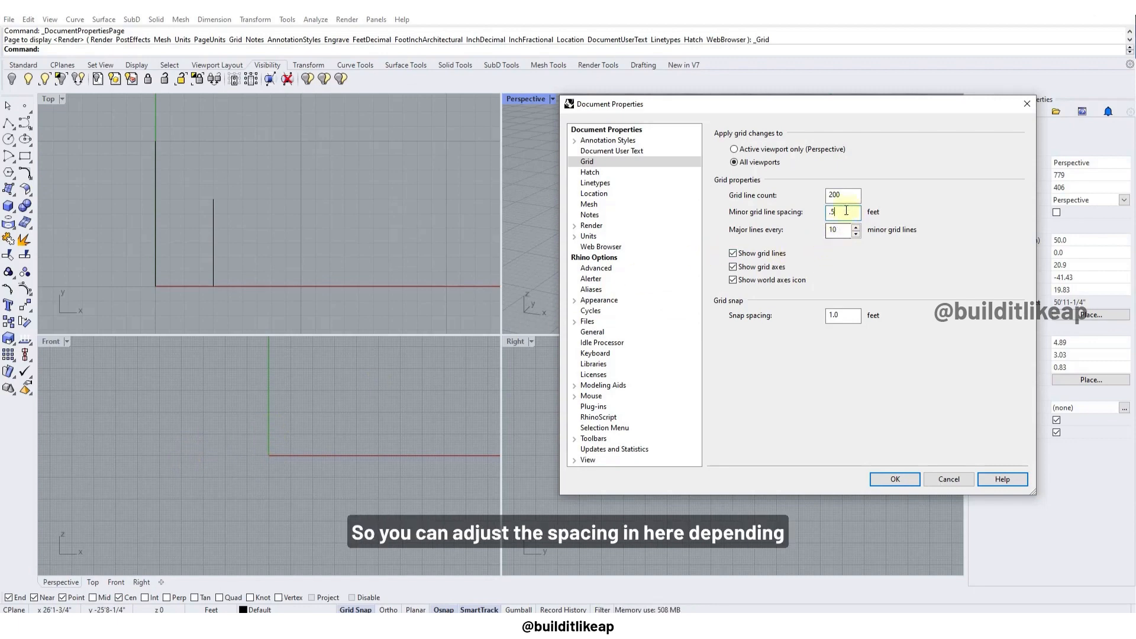
{"action": "left_click_drag", "start_coordinate": [845, 211], "coordinate": [786, 202]}
{"action": "type", "text": "1"}
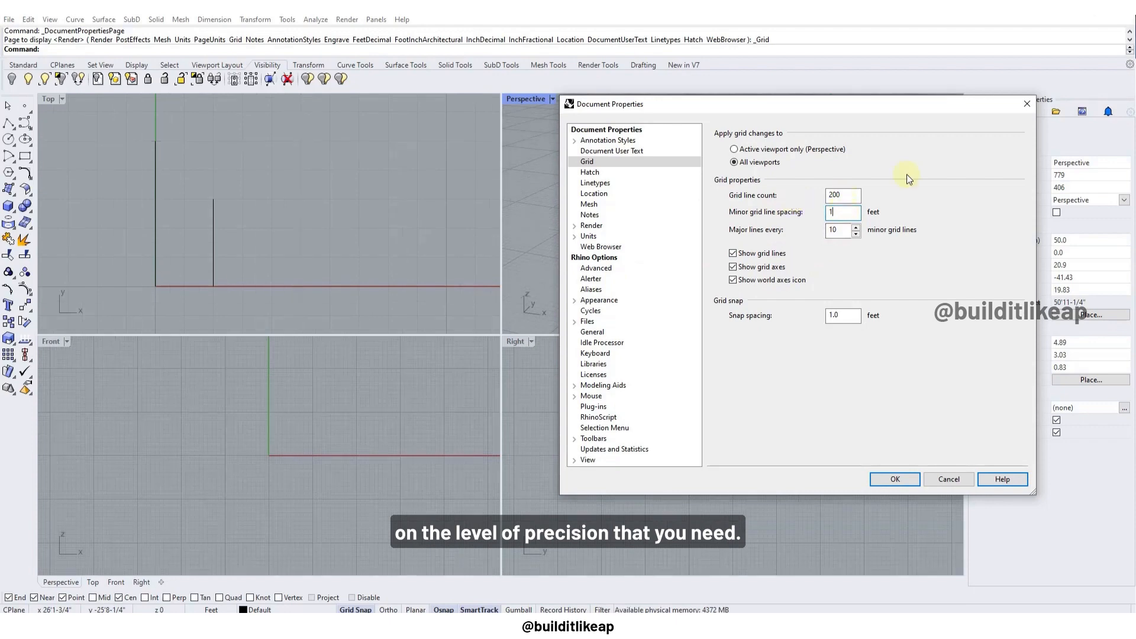
{"action": "left_click", "coordinate": [902, 477]}
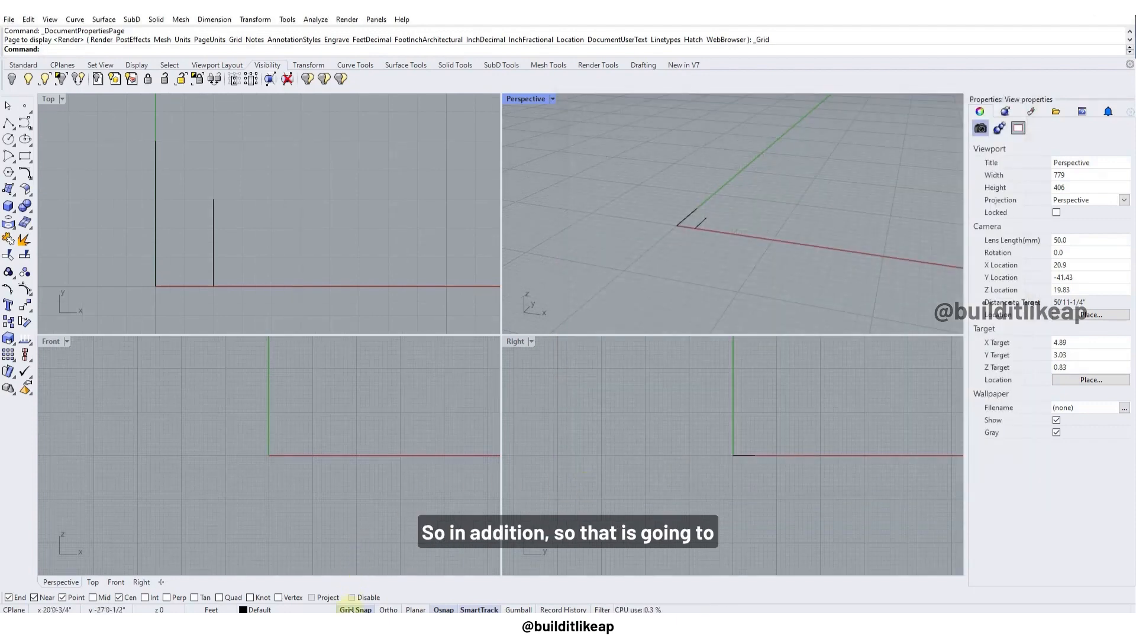
Step: With Grid Snap off and Ortho on, draw a horizontal line beside the two vertical lines in the Top view
{"action": "scroll", "coordinate": [260, 232], "scroll_direction": "down", "scroll_amount": 4}
{"action": "scroll", "coordinate": [230, 230], "scroll_direction": "down", "scroll_amount": 4}
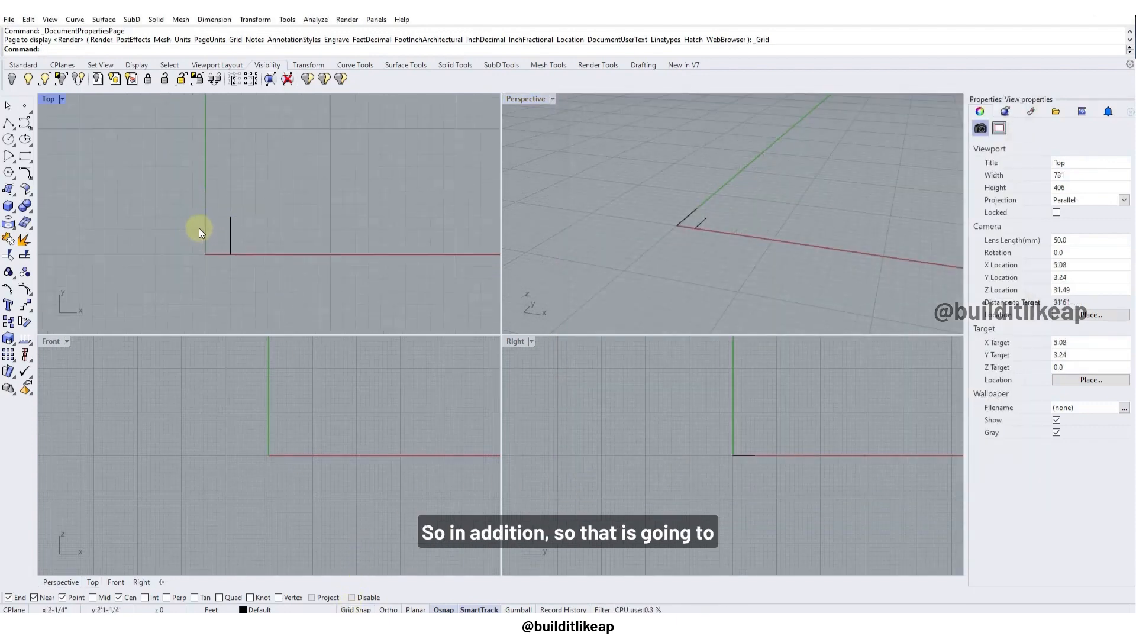
{"action": "scroll", "coordinate": [169, 272], "scroll_direction": "up", "scroll_amount": 4}
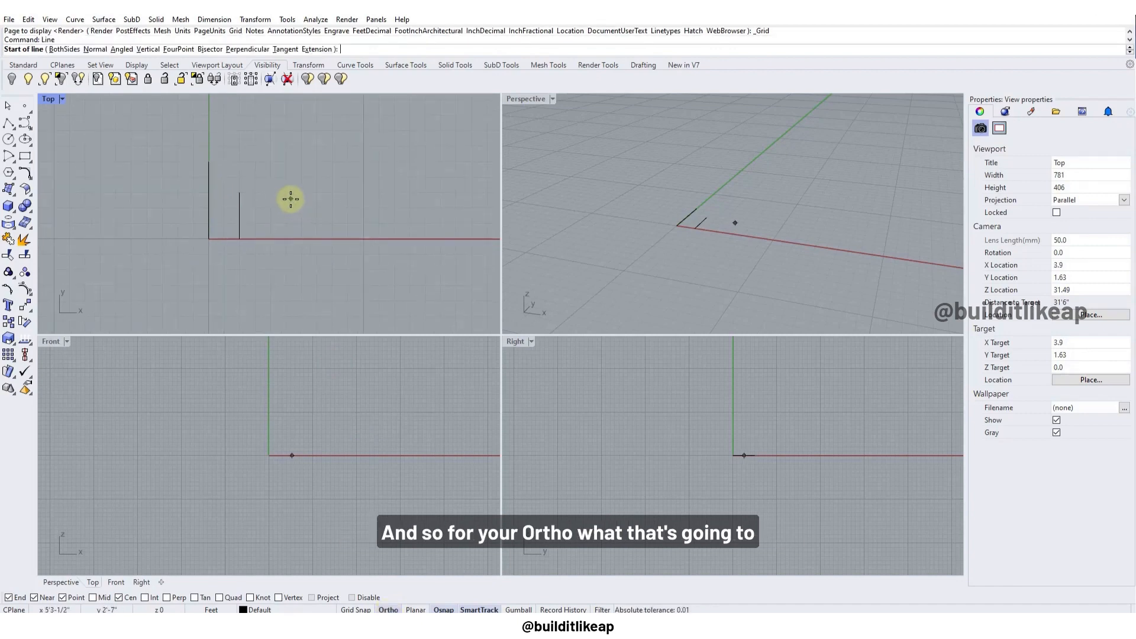
{"action": "left_click", "coordinate": [290, 199]}
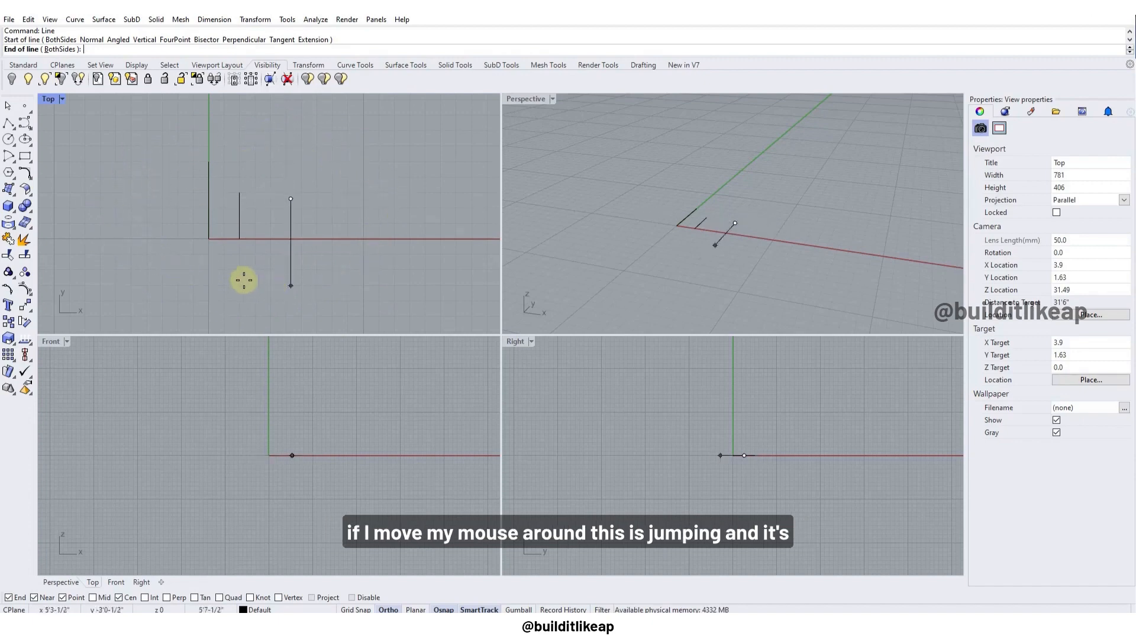
{"action": "left_click", "coordinate": [387, 195]}
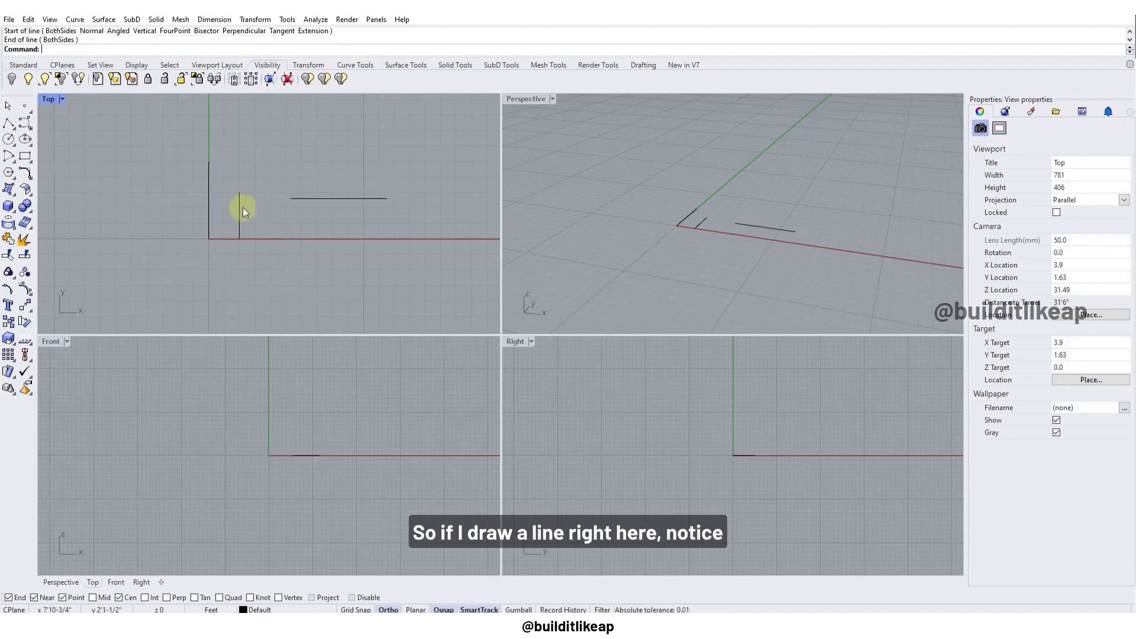
Step: Set the Ortho angle to 45 degrees and check the value in the Ortho options
{"action": "scroll", "coordinate": [244, 208], "scroll_direction": "down", "scroll_amount": 2}
{"action": "right_click_drag", "start_coordinate": [389, 203], "coordinate": [230, 205]}
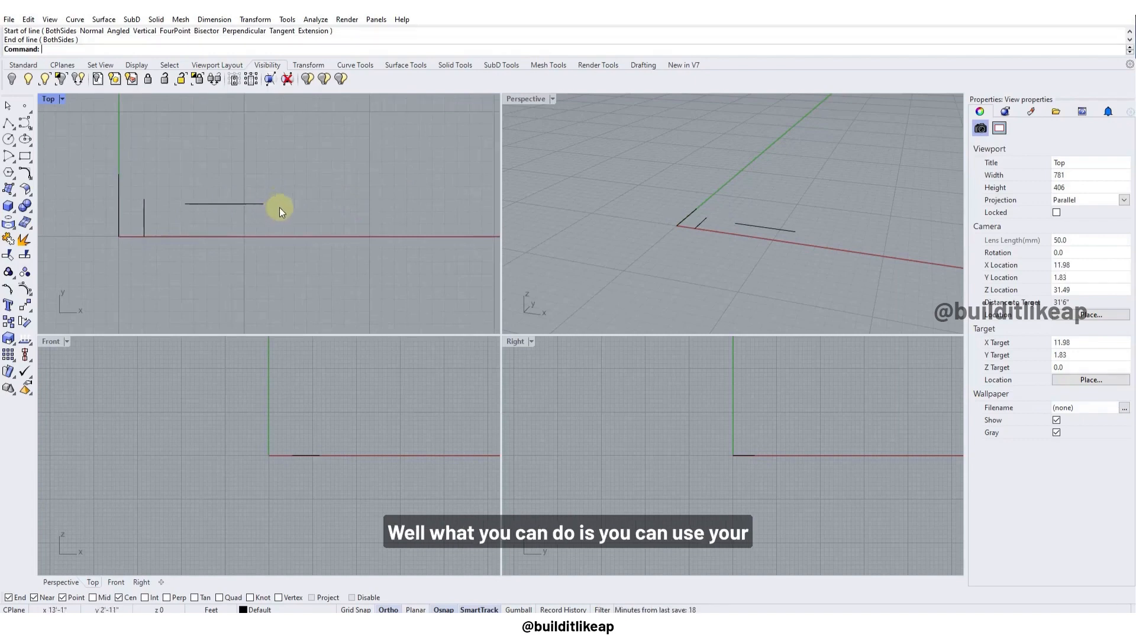
{"action": "right_click", "coordinate": [388, 610]}
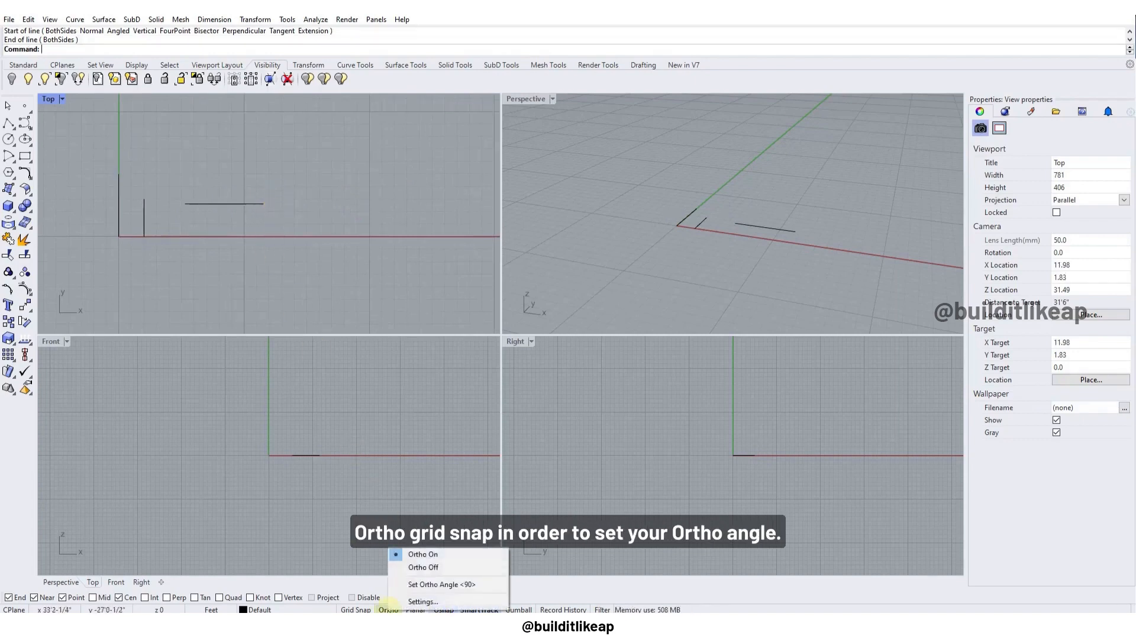
{"action": "left_click", "coordinate": [412, 584]}
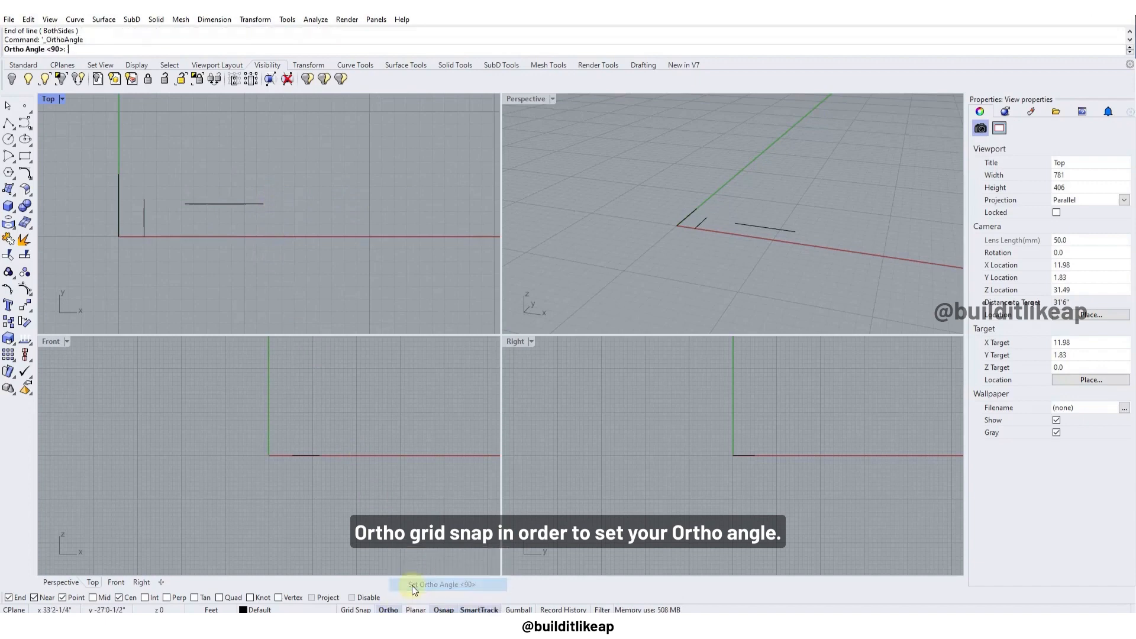
{"action": "right_click", "coordinate": [388, 610]}
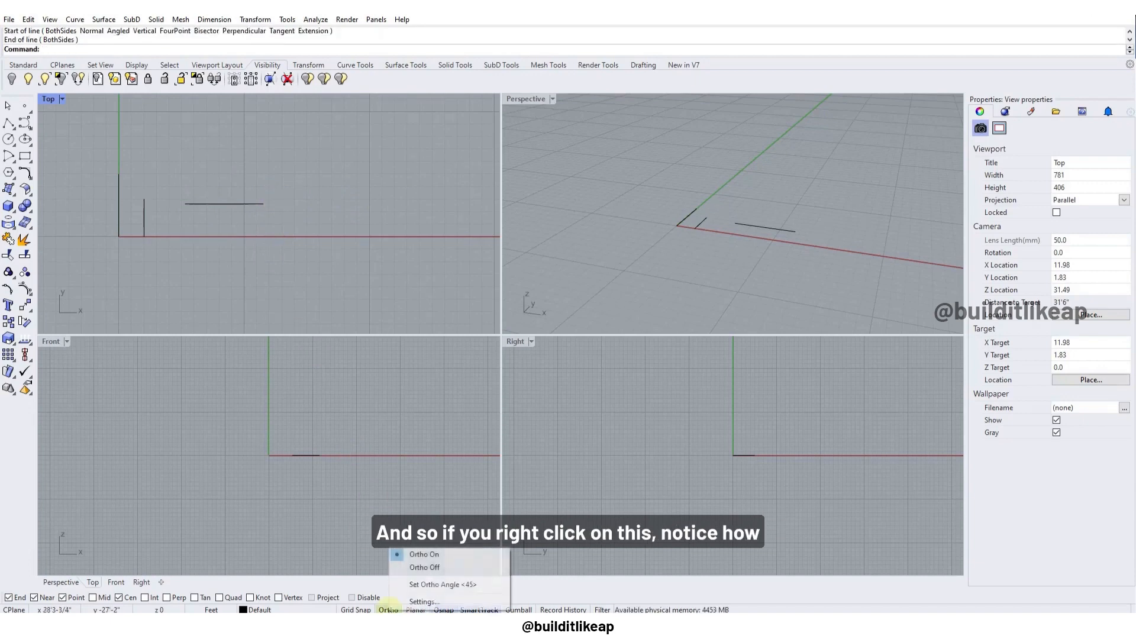
Step: Set the Ortho angle to 35 degrees and try its increments on a trial line in the Top view
{"action": "left_click", "coordinate": [438, 584]}
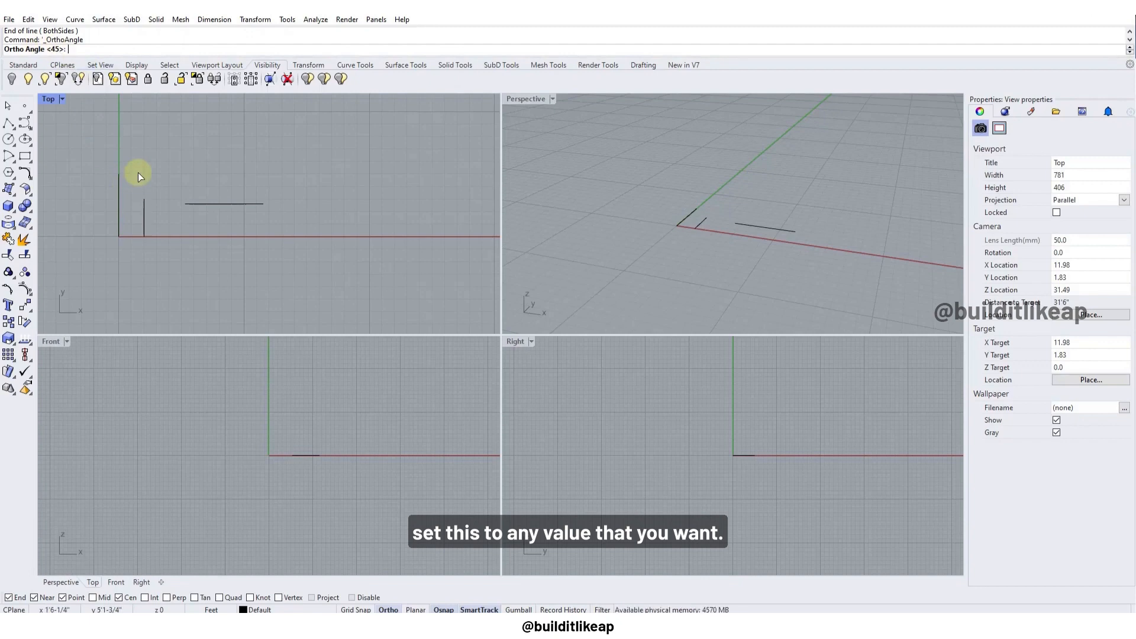
{"action": "type", "text": "35"}
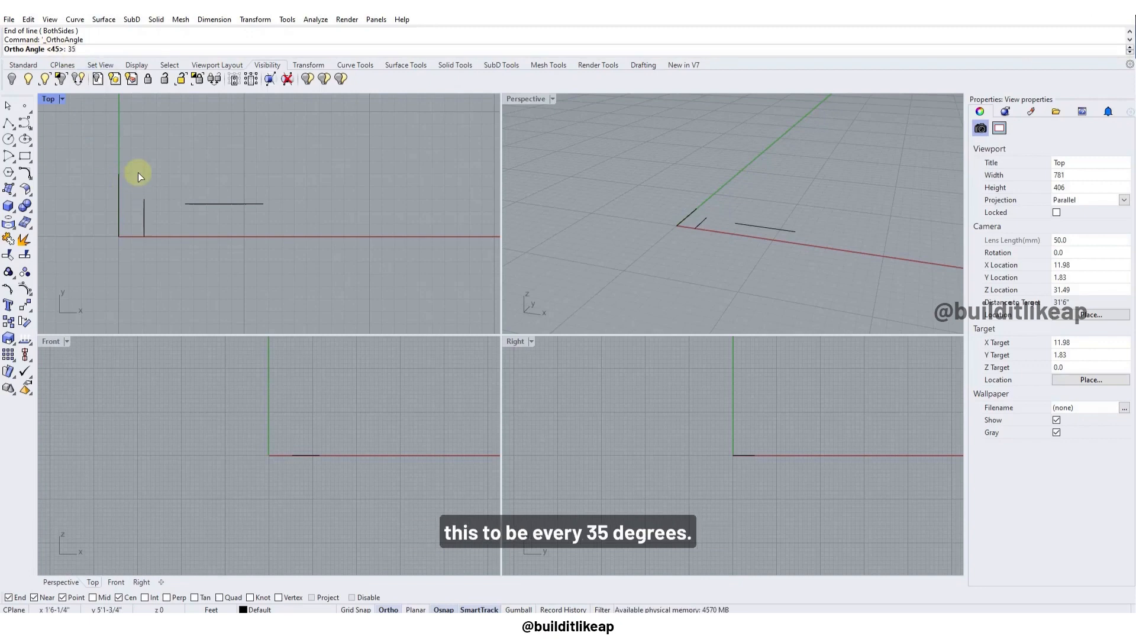
{"action": "key", "text": "Return"}
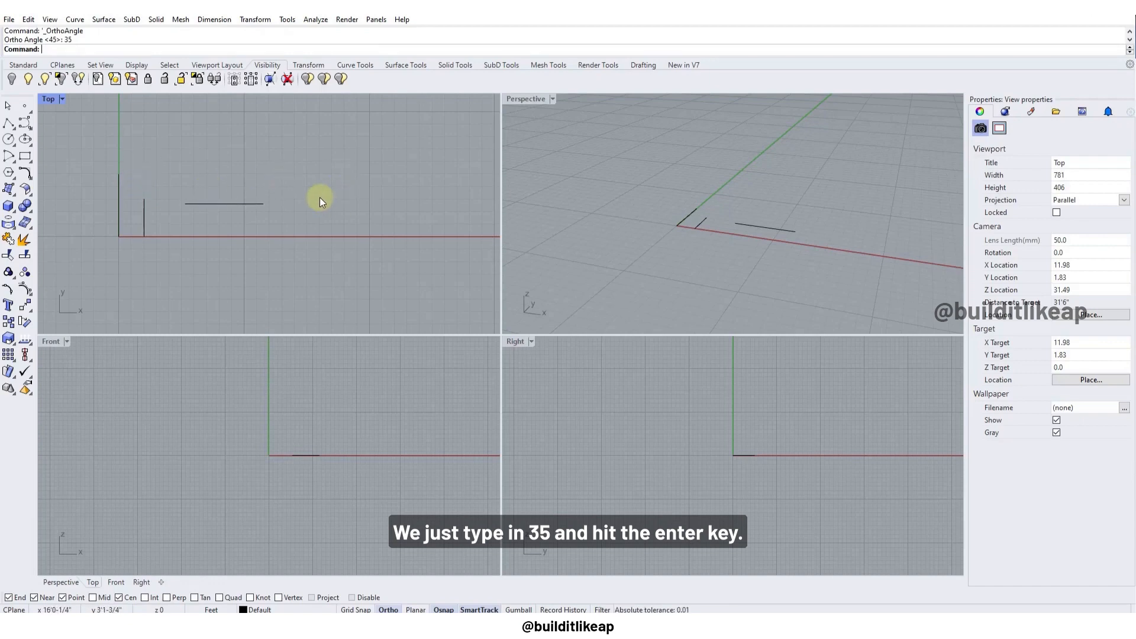
{"action": "type", "text": "Line"}
{"action": "key", "text": "Return"}
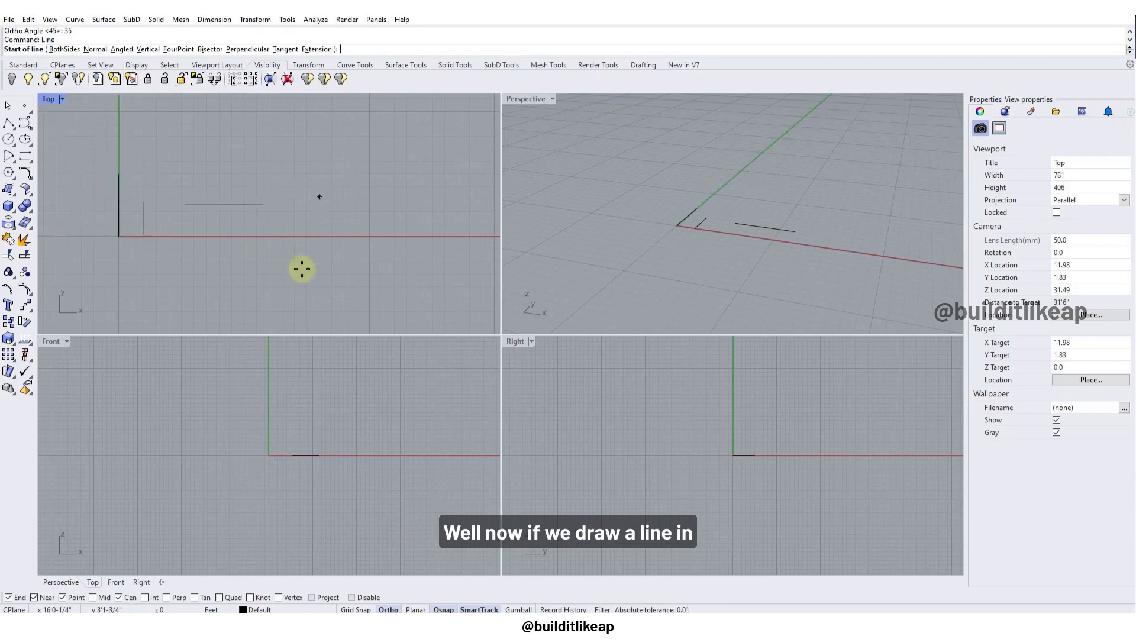
{"action": "left_click", "coordinate": [297, 219]}
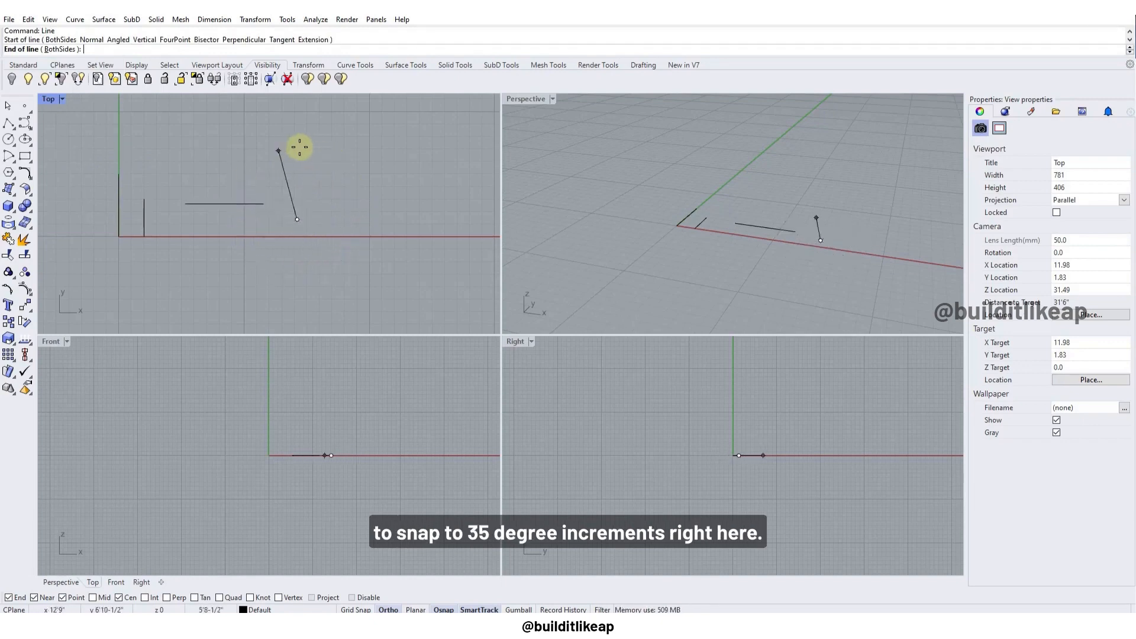
{"action": "key", "text": "Escape"}
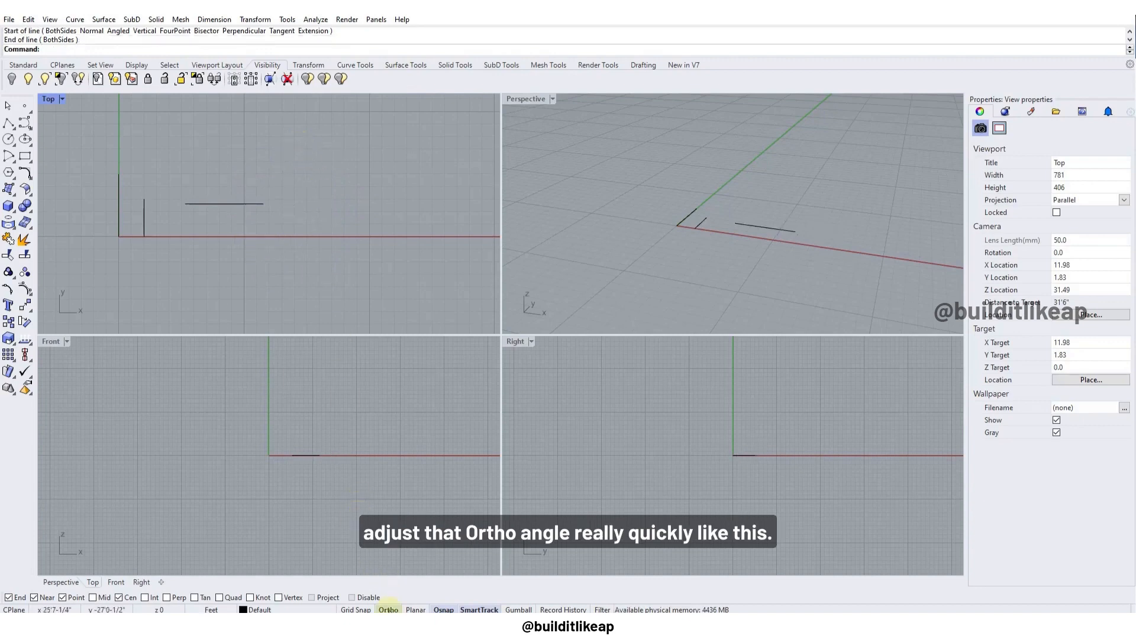
Step: Set the Ortho angle to 90 degrees and draw a vertical line across the red axis beside the horizontal line in the Top view
{"action": "right_click", "coordinate": [389, 610]}
{"action": "left_click", "coordinate": [438, 582]}
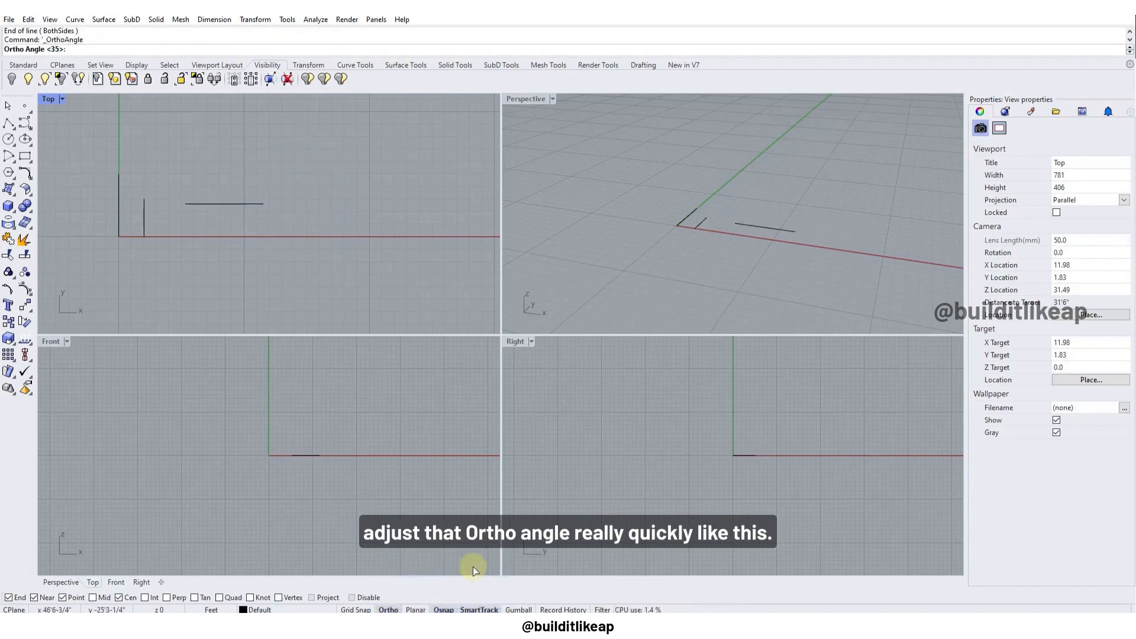
{"action": "type", "text": "90"}
{"action": "key", "text": "Return"}
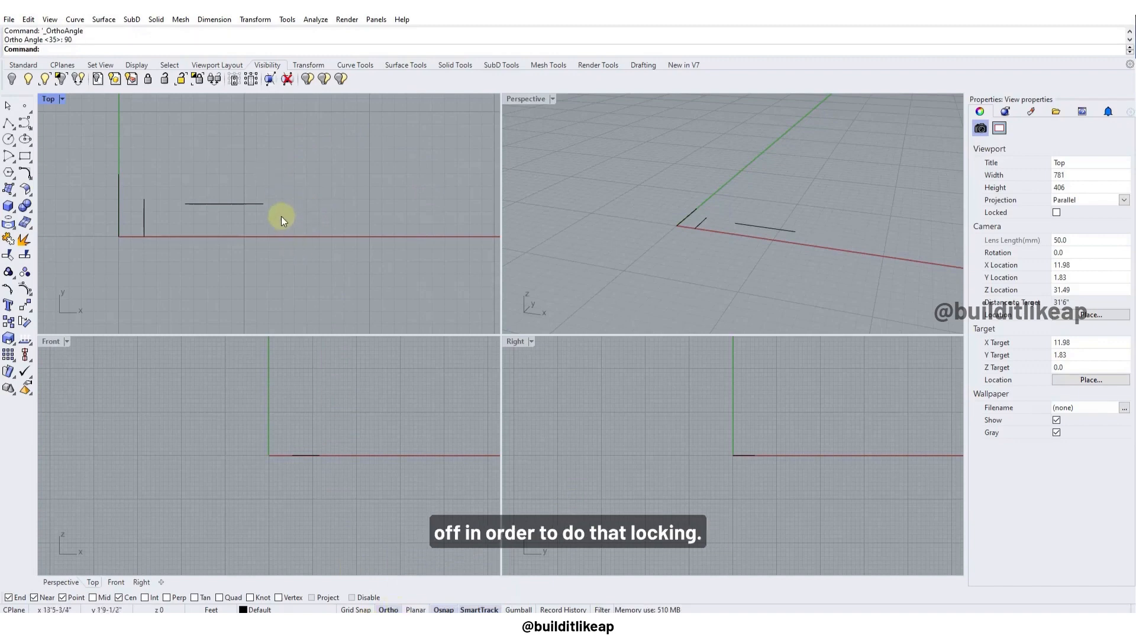
{"action": "key", "text": "Return"}
{"action": "left_click", "coordinate": [296, 204]}
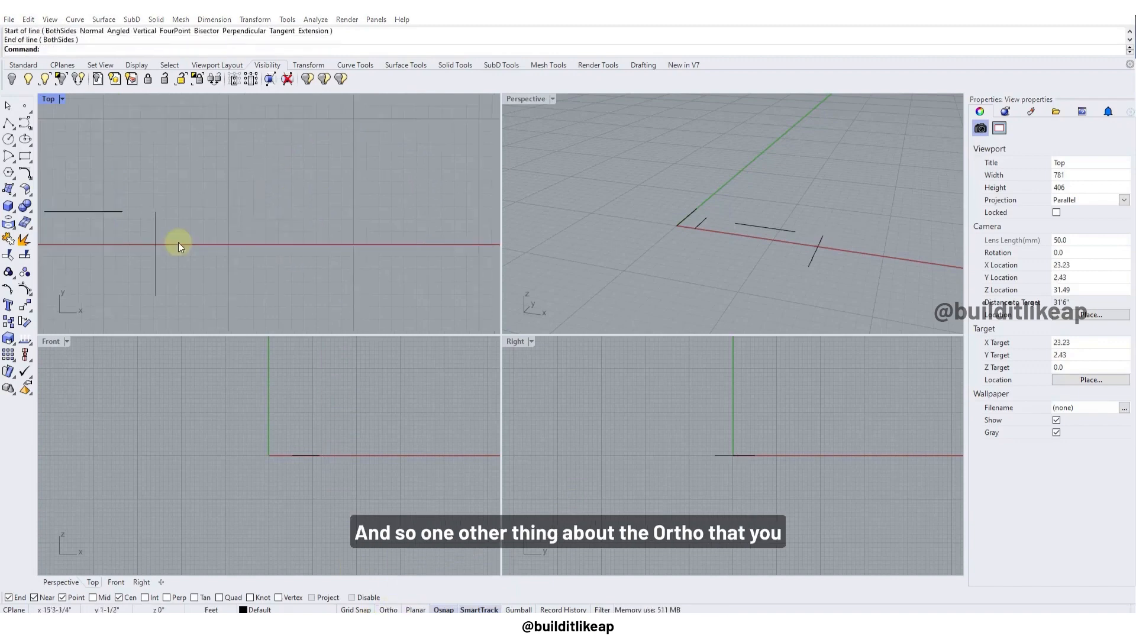
Step: With Ortho off, draw a line to the right of the new vertical line in the Top view, temporarily constraining it to horizontal
{"action": "scroll", "coordinate": [204, 233], "scroll_direction": "down", "scroll_amount": 2}
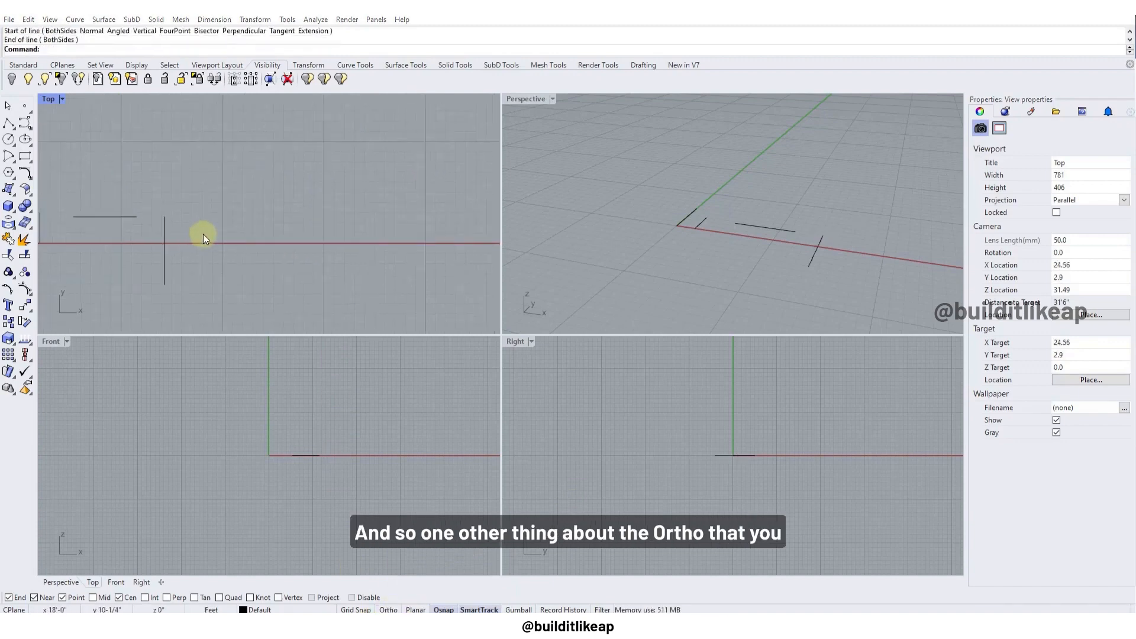
{"action": "scroll", "coordinate": [203, 233], "scroll_direction": "up", "scroll_amount": 2}
{"action": "scroll", "coordinate": [229, 219], "scroll_direction": "up", "scroll_amount": 2}
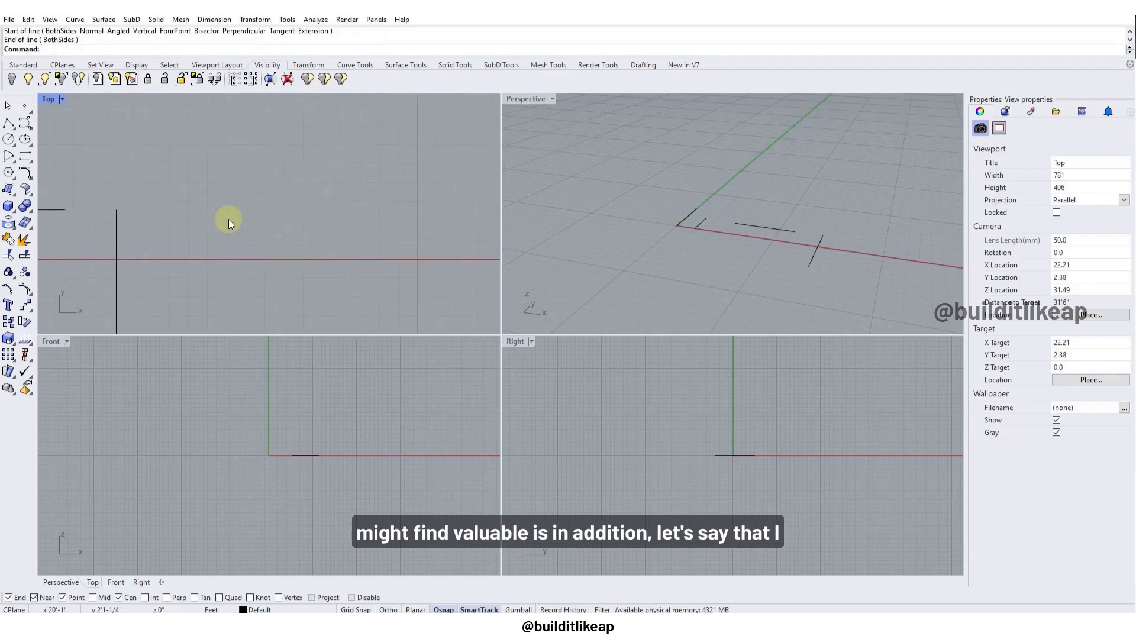
{"action": "scroll", "coordinate": [230, 222], "scroll_direction": "down", "scroll_amount": 1}
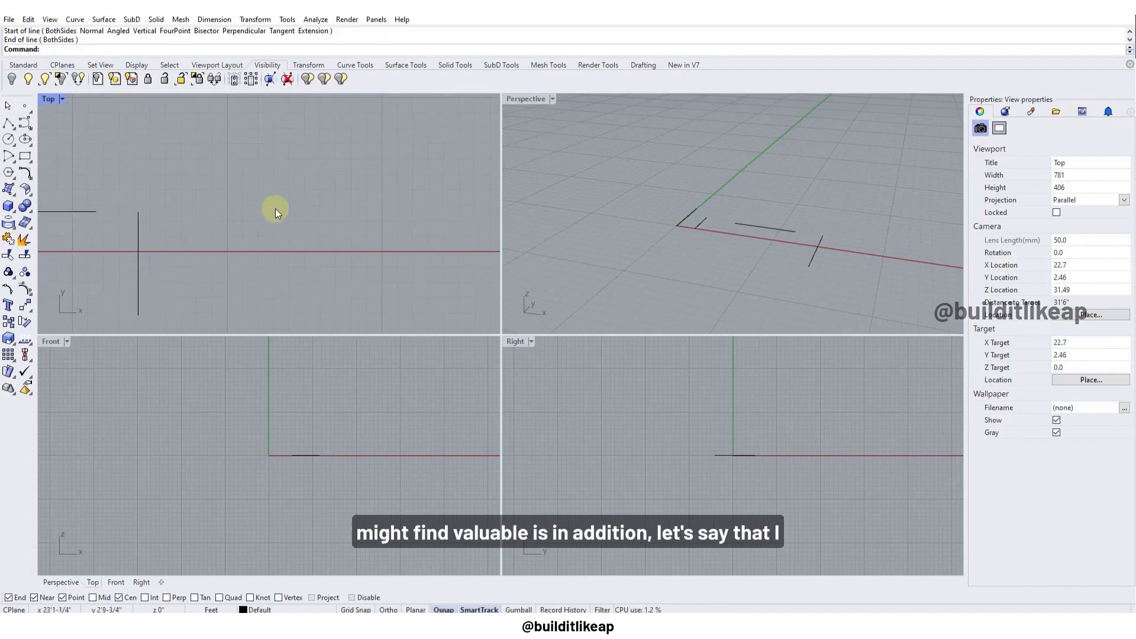
{"action": "key", "text": "Return"}
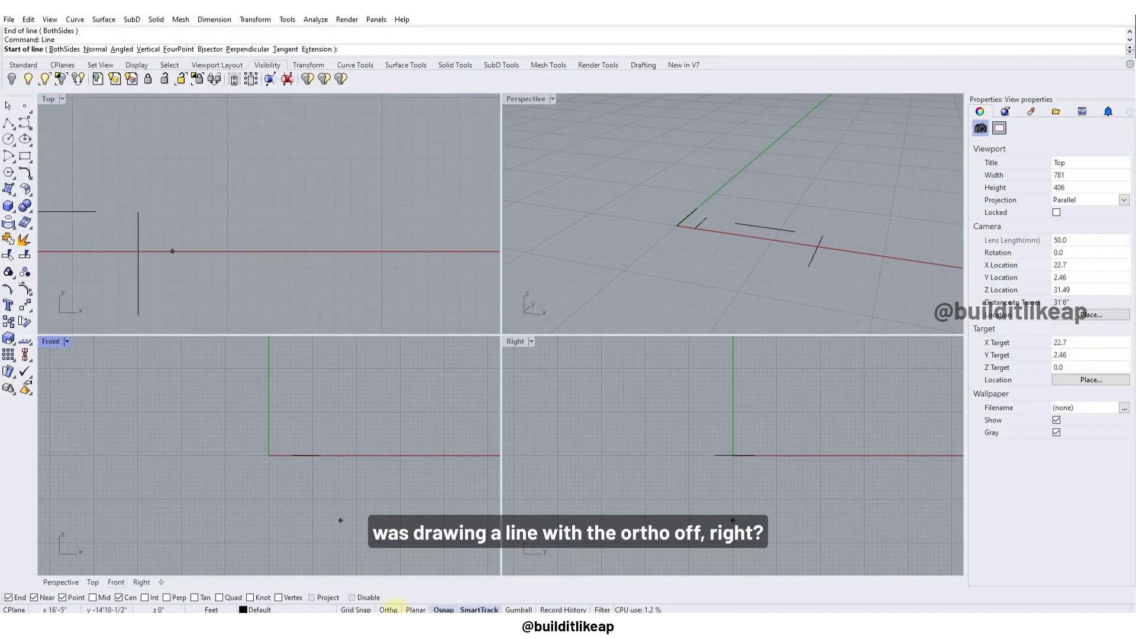
{"action": "left_click", "coordinate": [243, 206]}
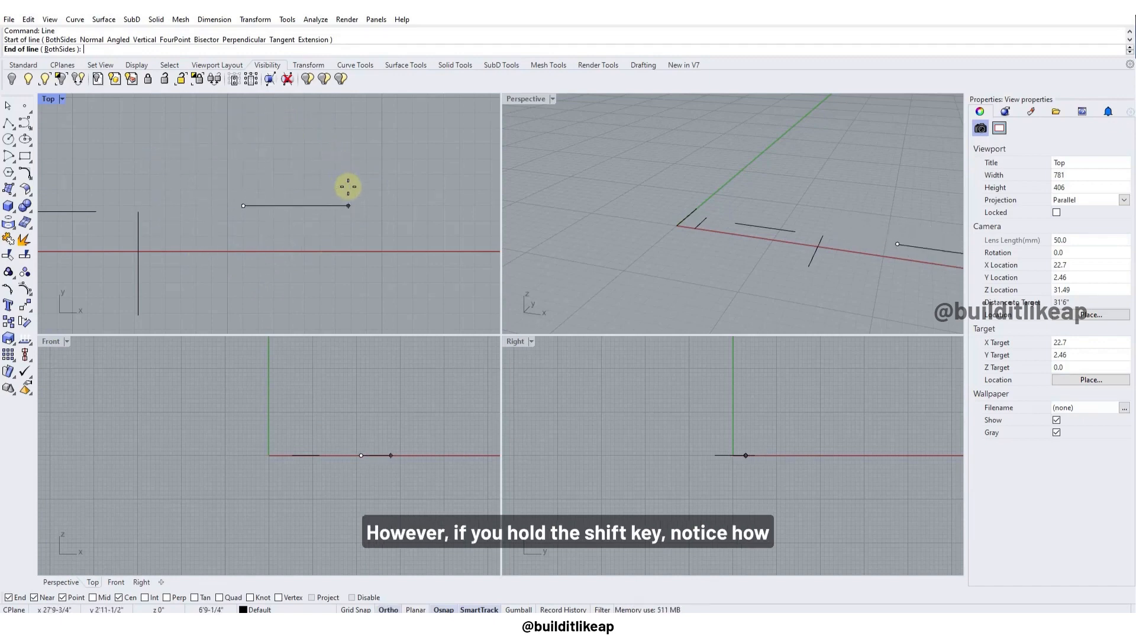
{"action": "key", "text": "shift"}
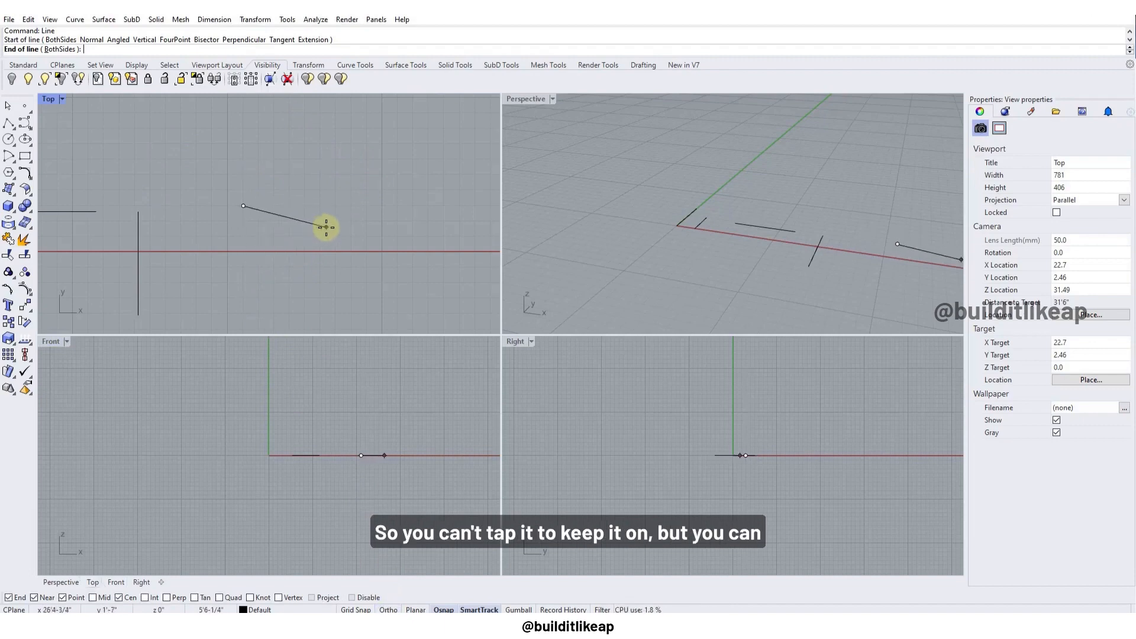
{"action": "key", "text": "shift"}
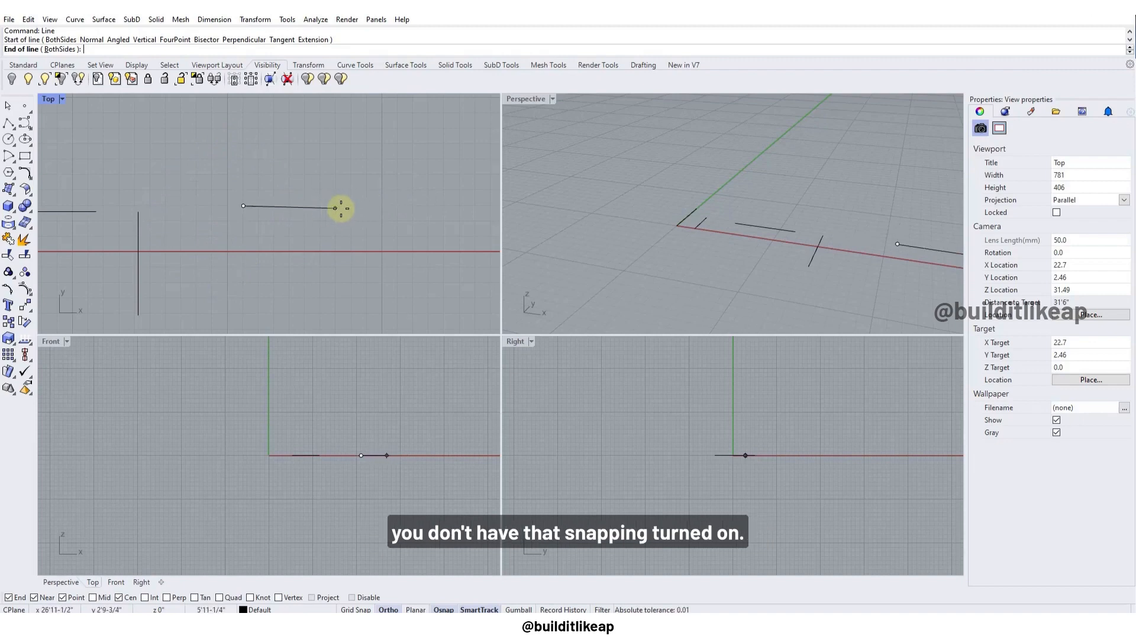
{"action": "key", "text": "F8"}
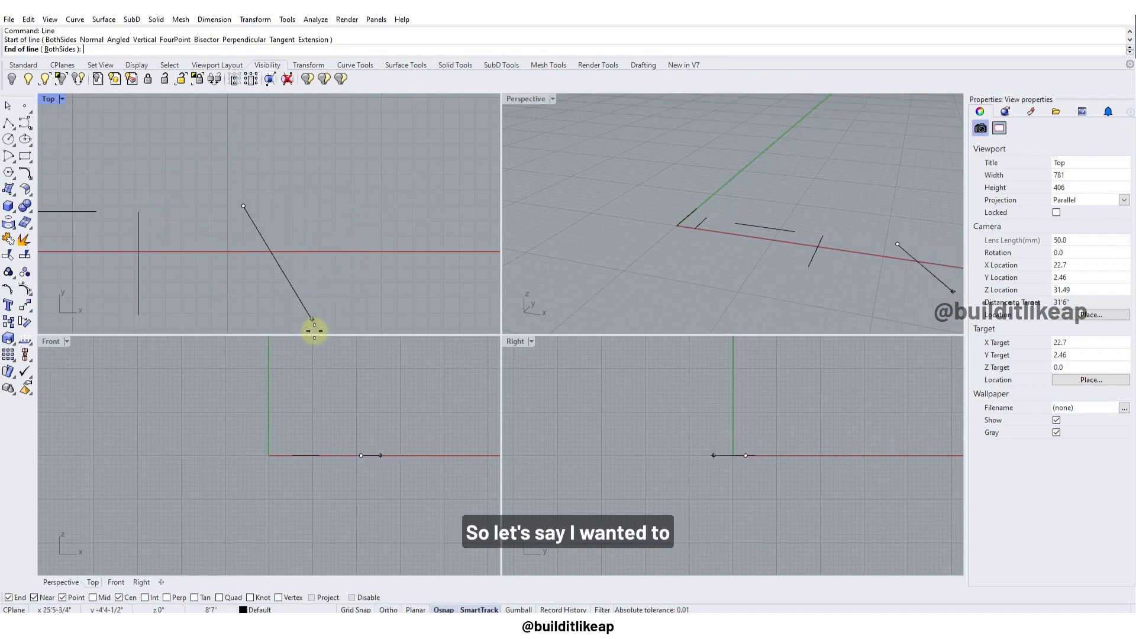
{"action": "key", "text": "shift"}
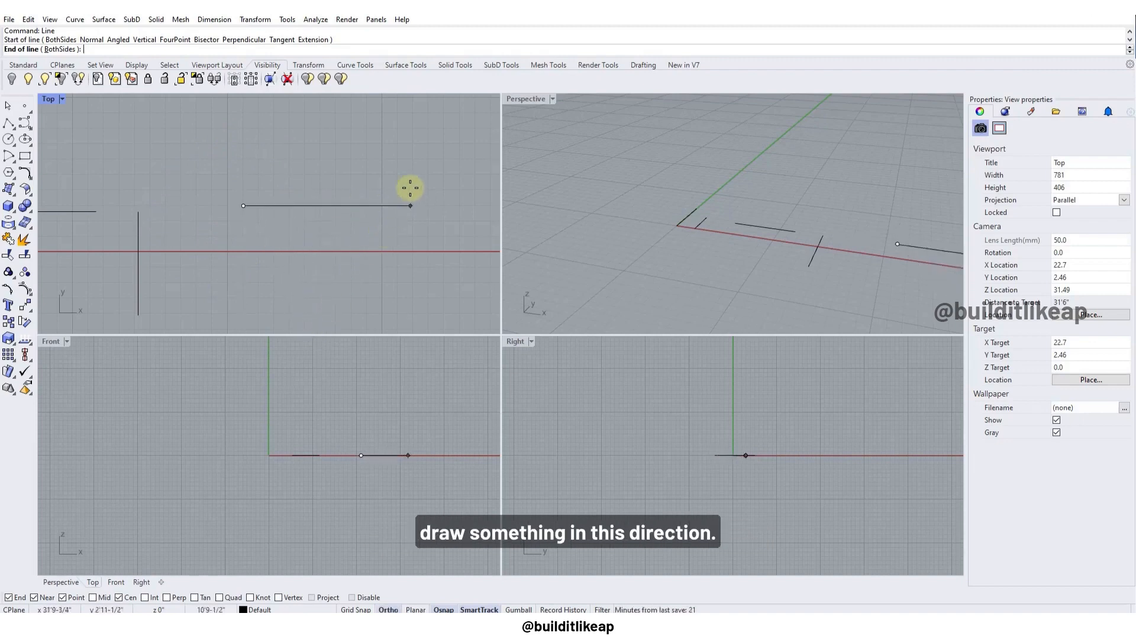
{"action": "left_click", "coordinate": [294, 223], "text": "shift"}
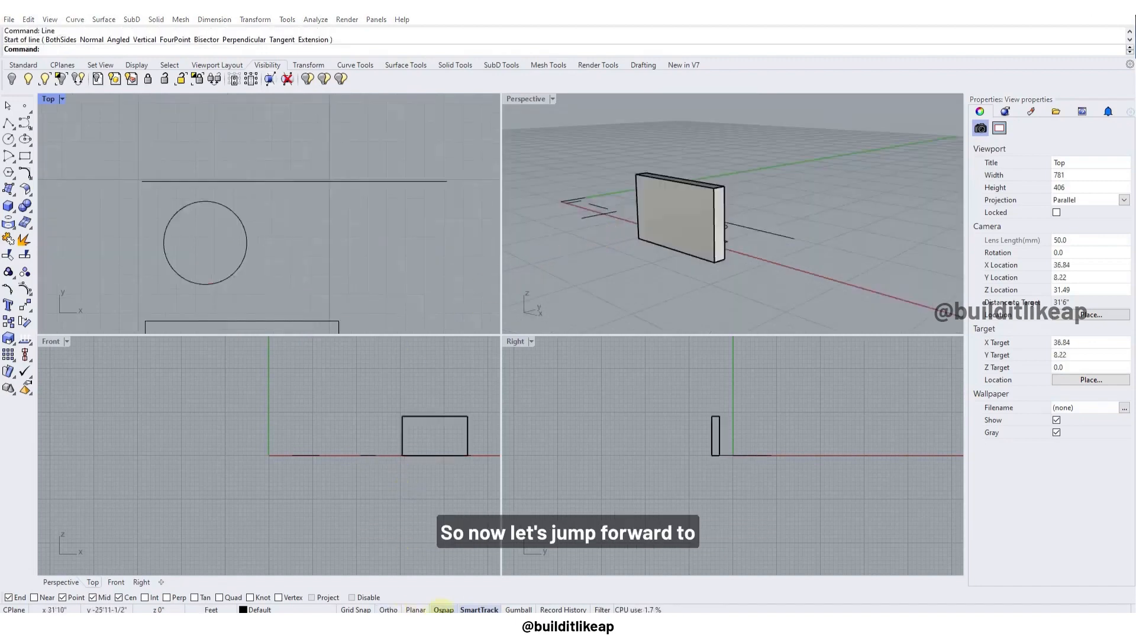
Step: Turn Osnap control on and start a single line for testing the object snaps
{"action": "right_click", "coordinate": [443, 609]}
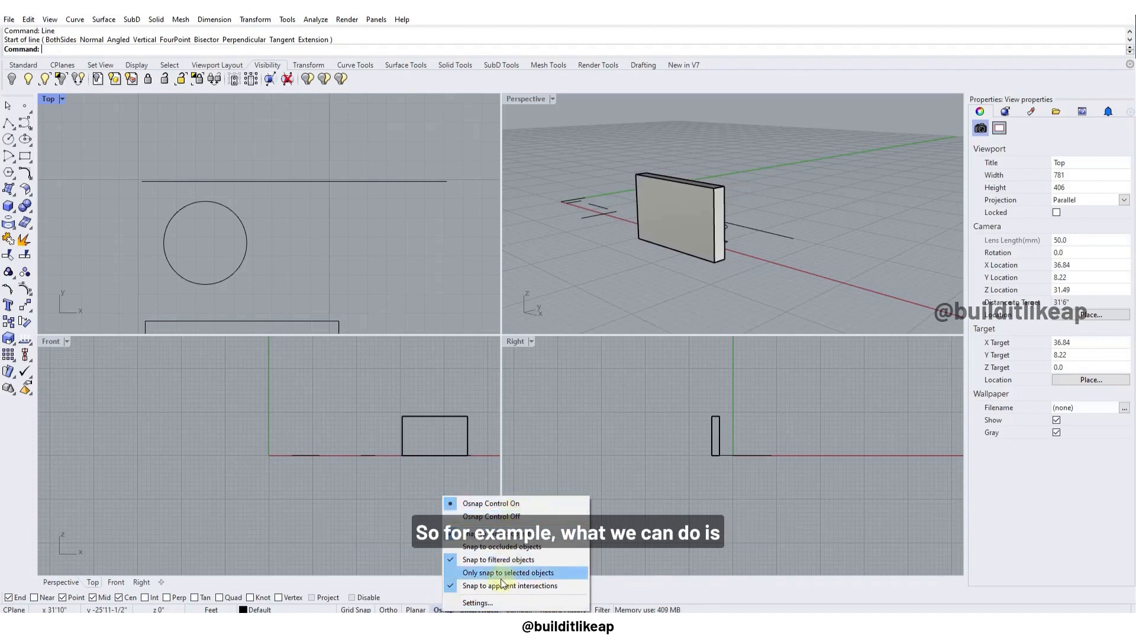
{"action": "left_click", "coordinate": [483, 505]}
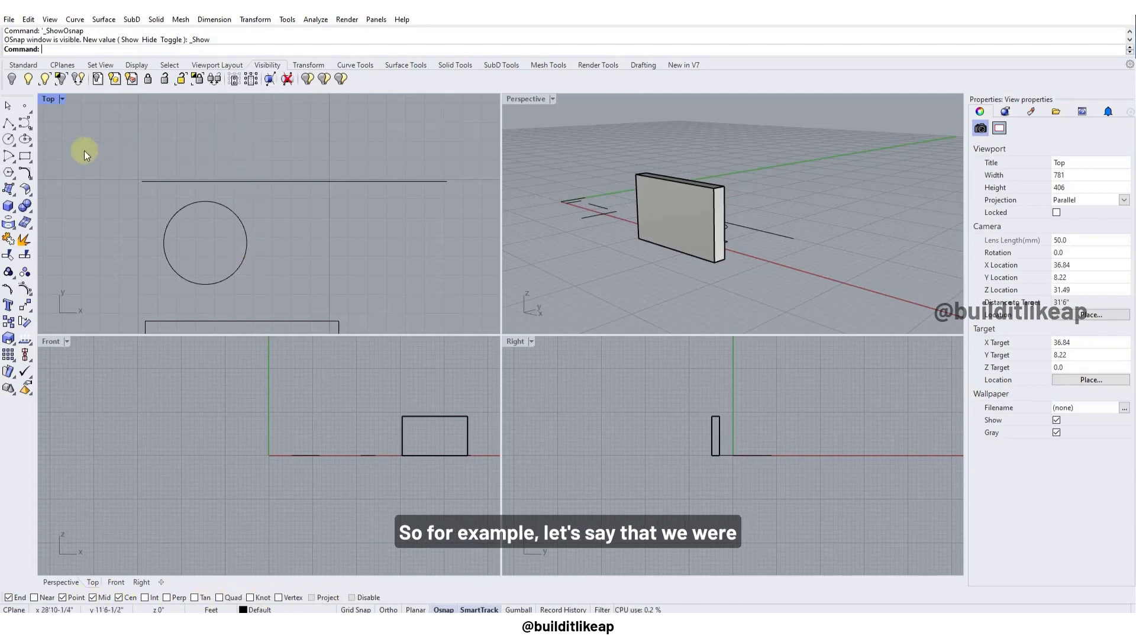
{"action": "left_click", "coordinate": [13, 131]}
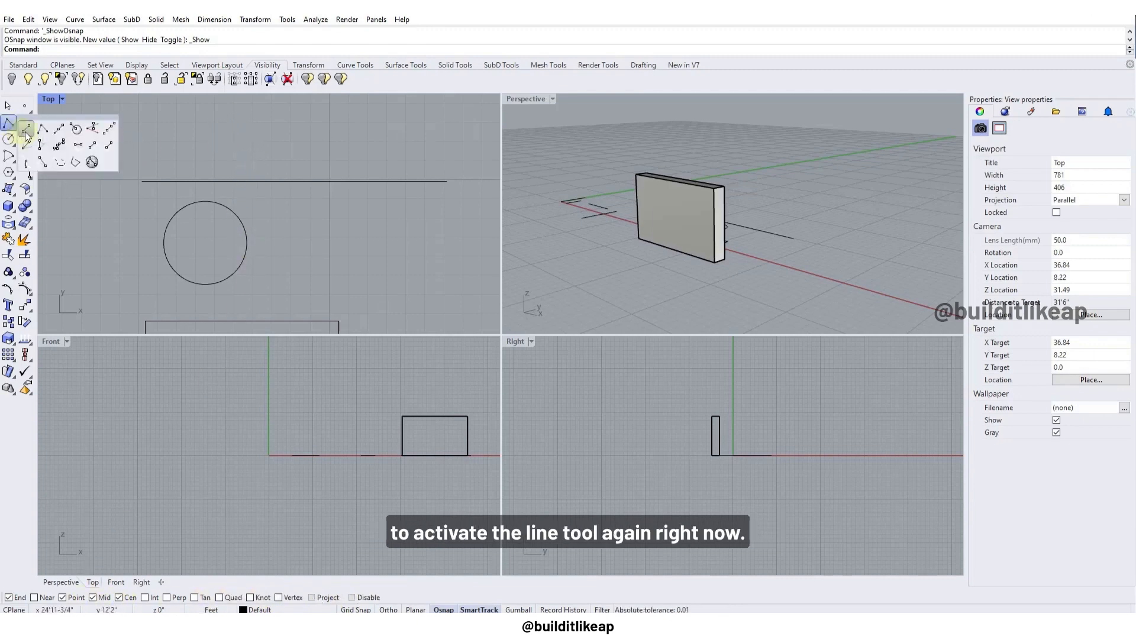
{"action": "left_click", "coordinate": [27, 135]}
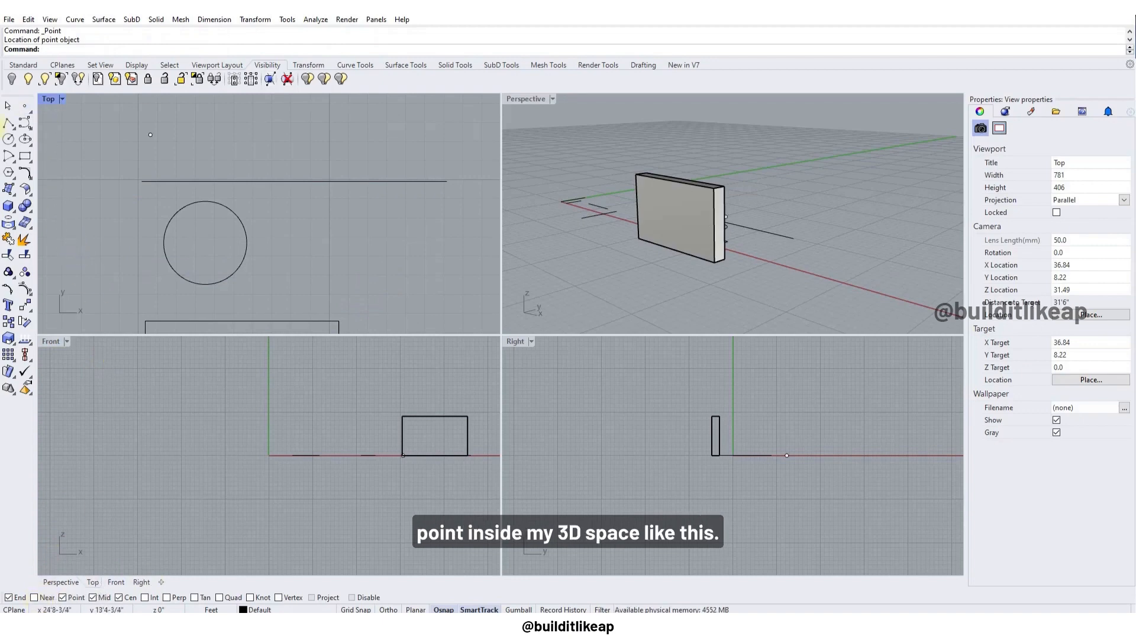
Step: Turn SmartTrack off and switch the Point snap off and back on while testing a line start at the point object
{"action": "left_click", "coordinate": [151, 135]}
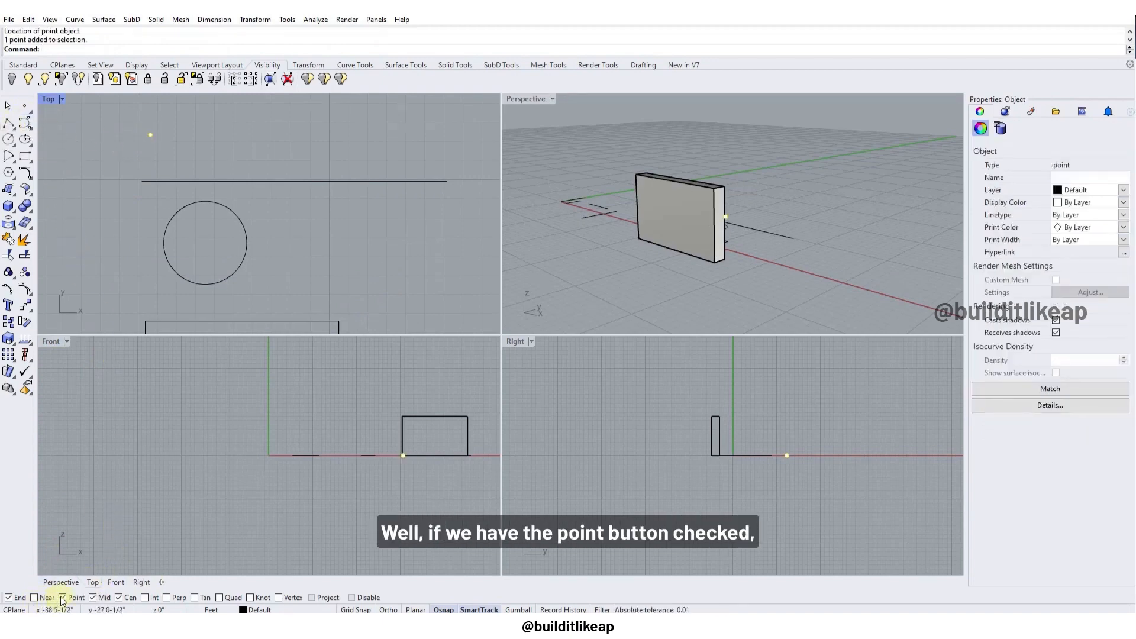
{"action": "left_click", "coordinate": [10, 123]}
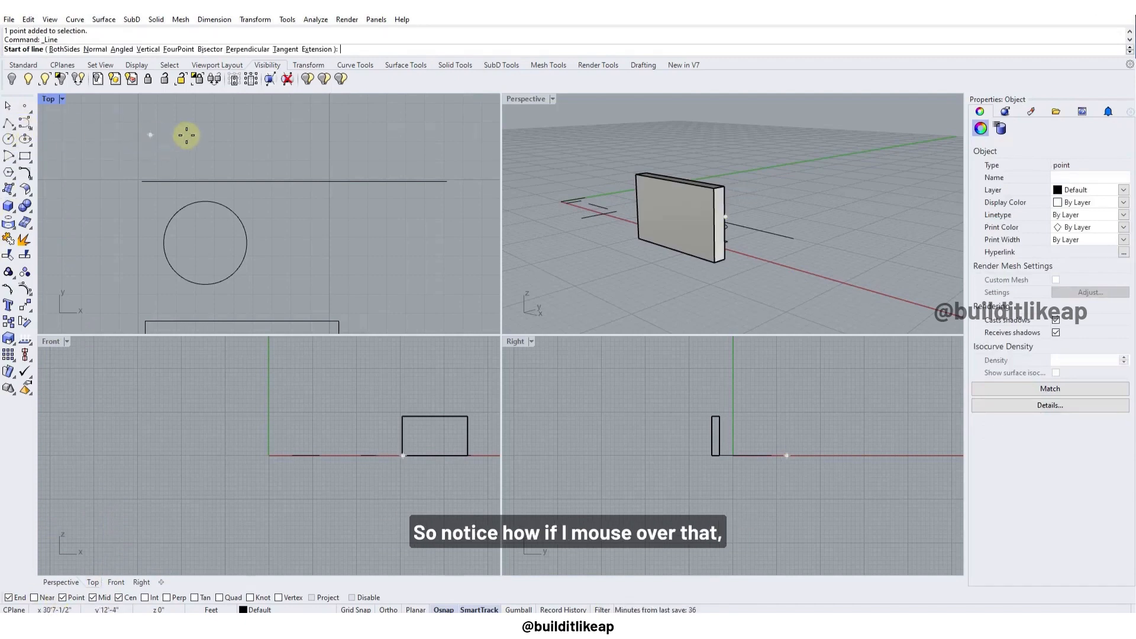
{"action": "left_click", "coordinate": [62, 598]}
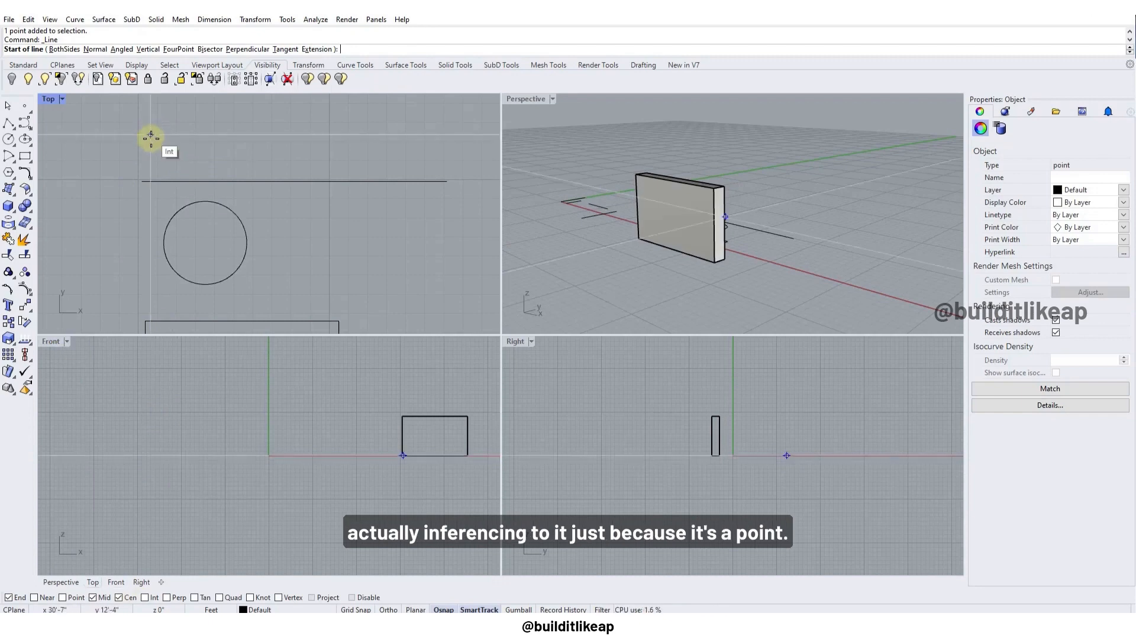
{"action": "left_click", "coordinate": [479, 609]}
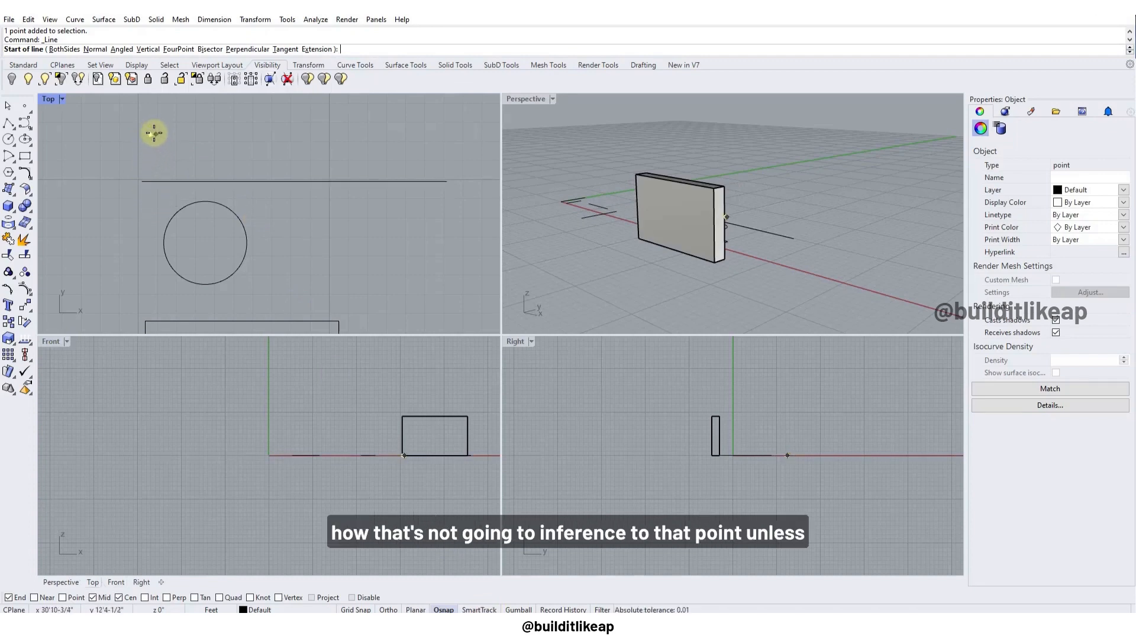
{"action": "left_click", "coordinate": [63, 598]}
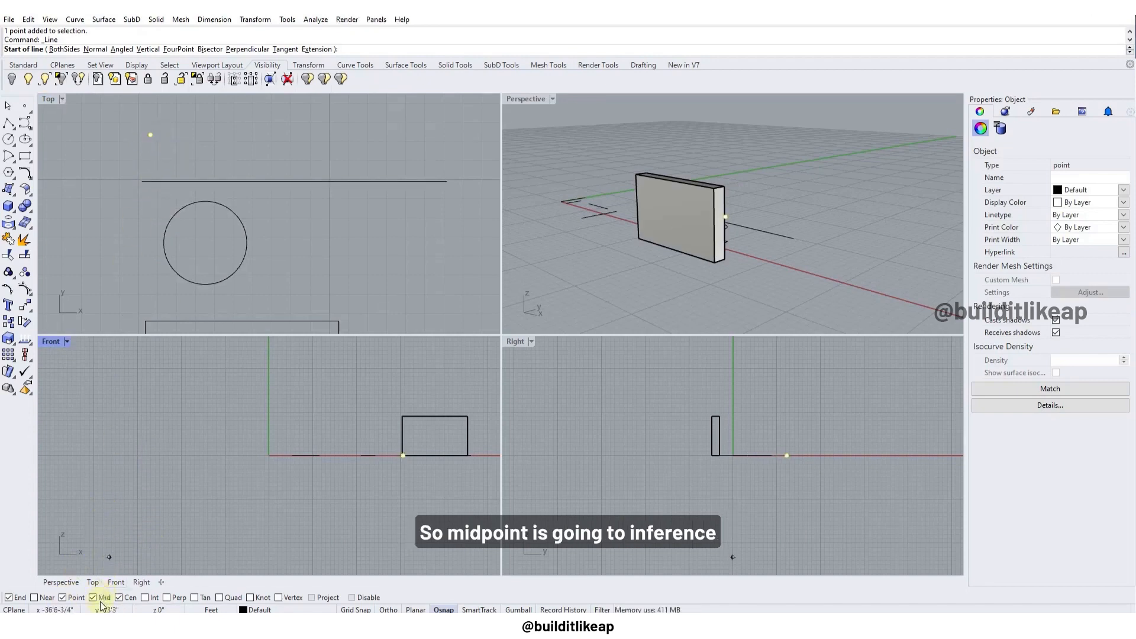
Step: Draw a vertical line up from the long horizontal line's midpoint and a horizontal line from that vertical line's midpoint in the Top view
{"action": "left_click", "coordinate": [297, 179]}
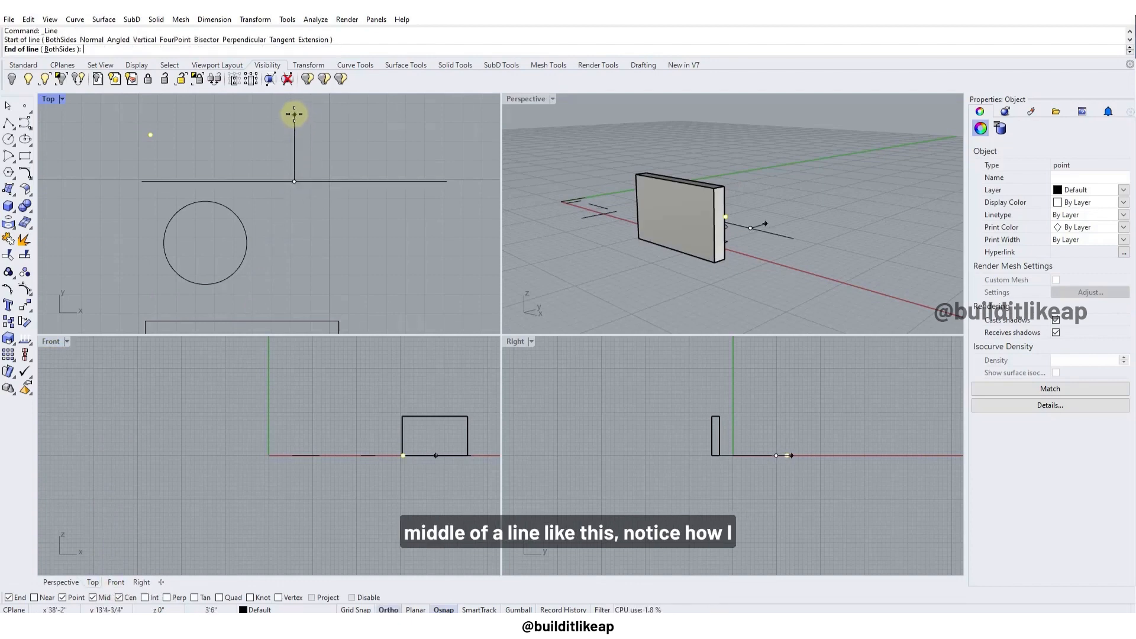
{"action": "left_click", "coordinate": [294, 114]}
{"action": "key", "text": "Return"}
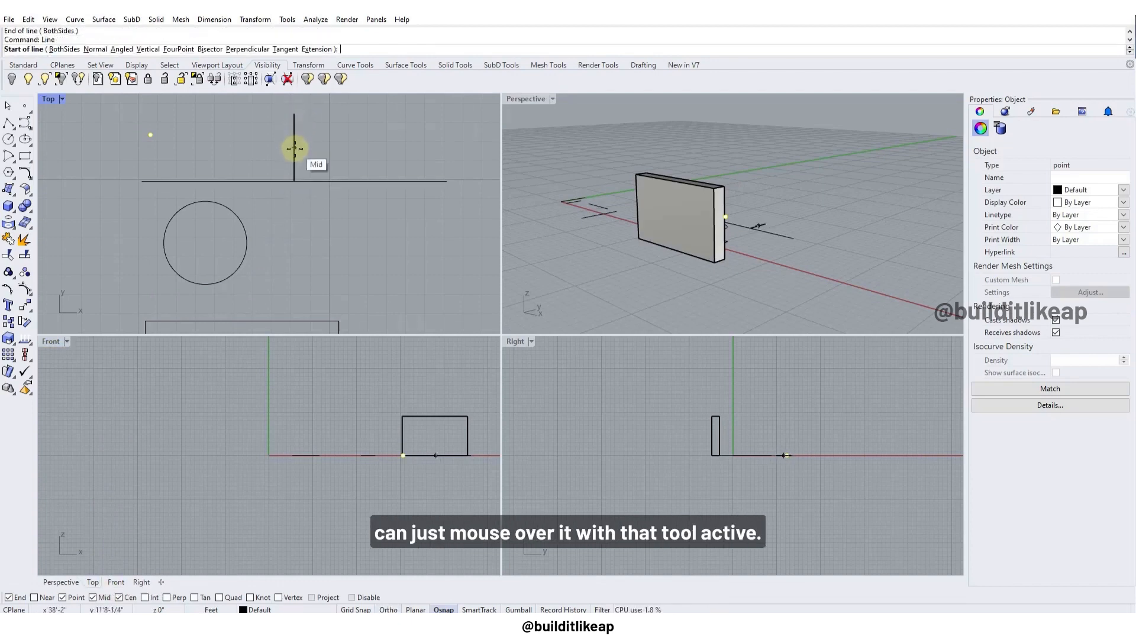
{"action": "left_click", "coordinate": [294, 148]}
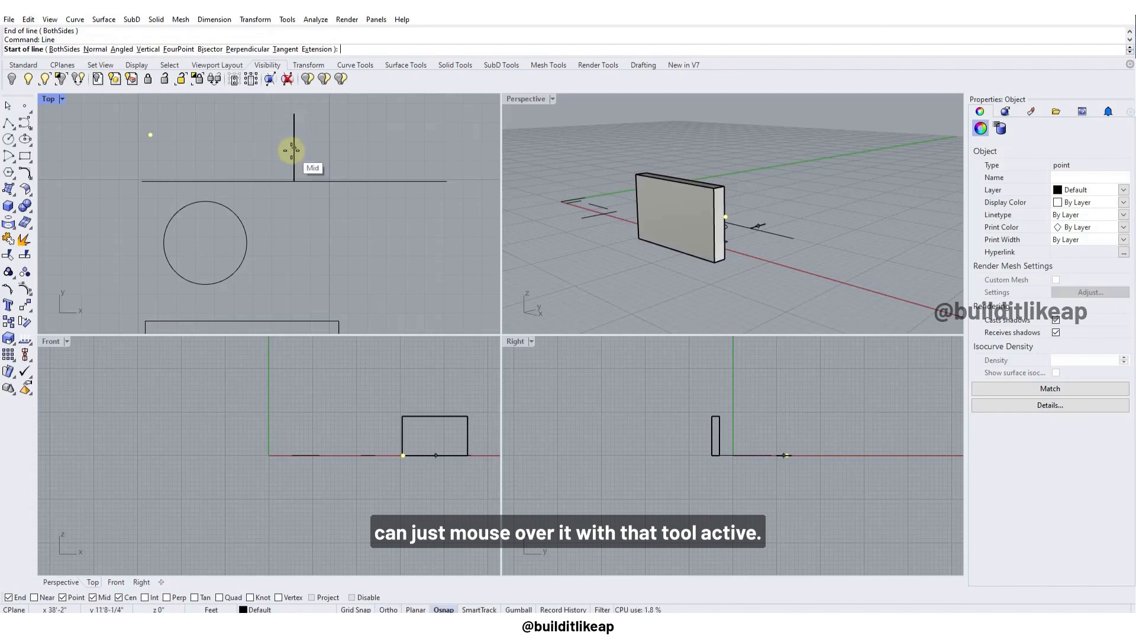
{"action": "left_click", "coordinate": [378, 147]}
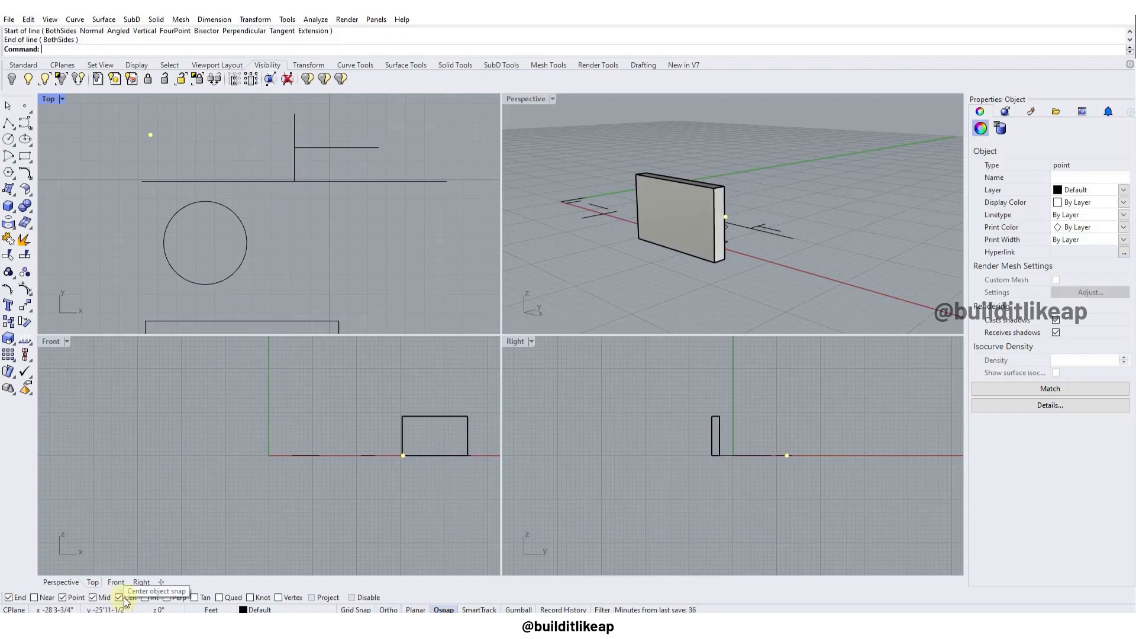
Step: Try starting a line from the circle's centre with the Center snap in the Top view
{"action": "scroll", "coordinate": [329, 206], "scroll_direction": "down", "scroll_amount": 3}
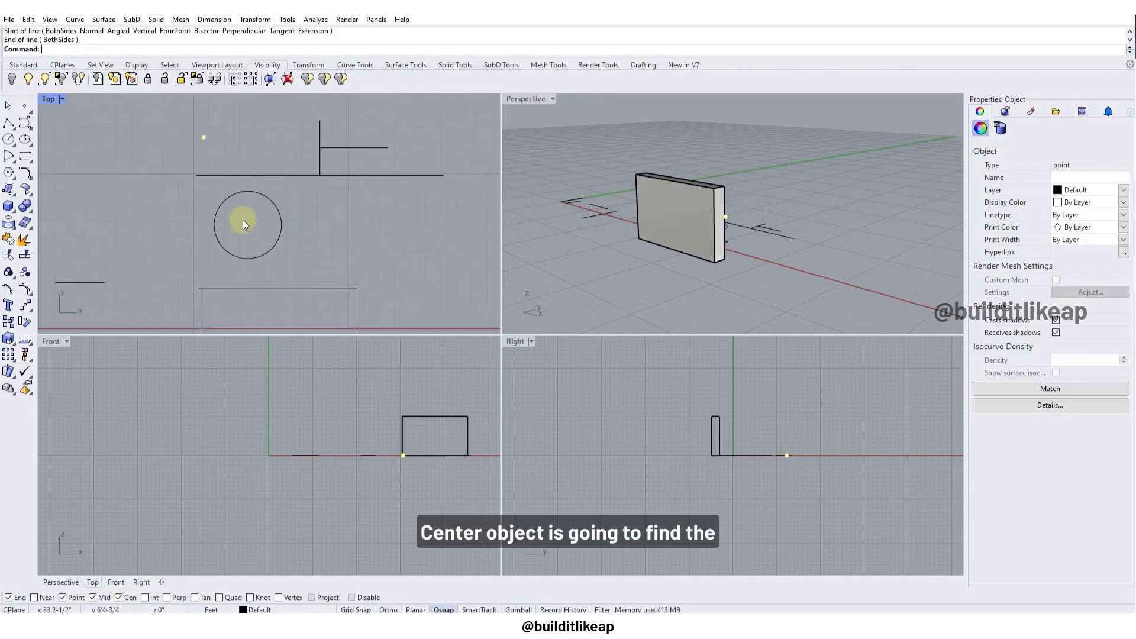
{"action": "scroll", "coordinate": [303, 308], "scroll_direction": "up", "scroll_amount": 2}
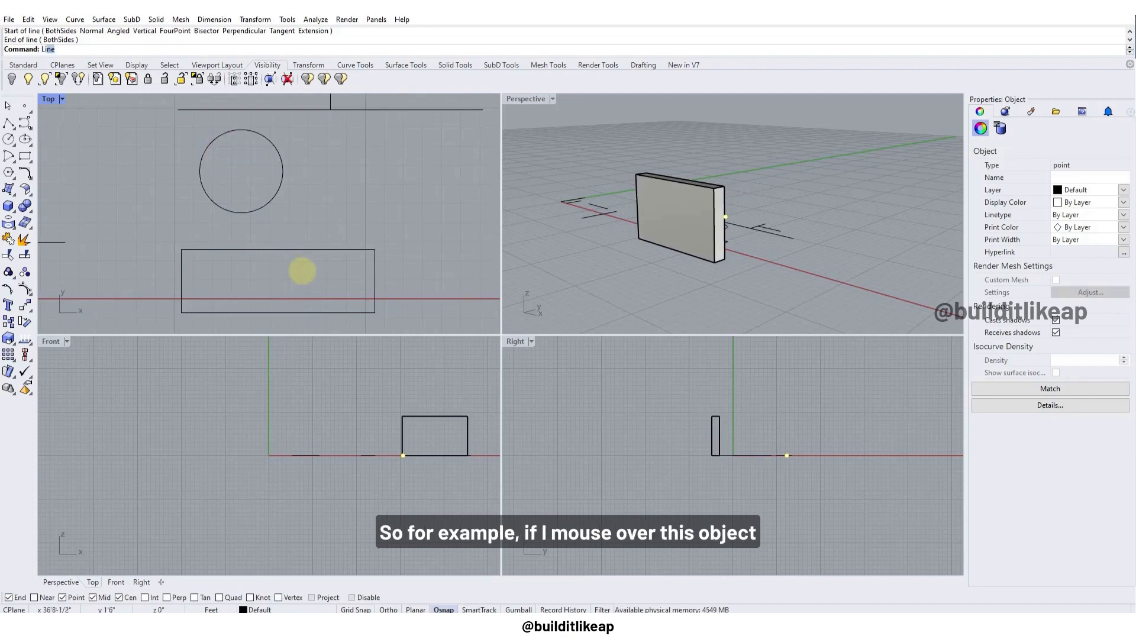
{"action": "key", "text": "Return"}
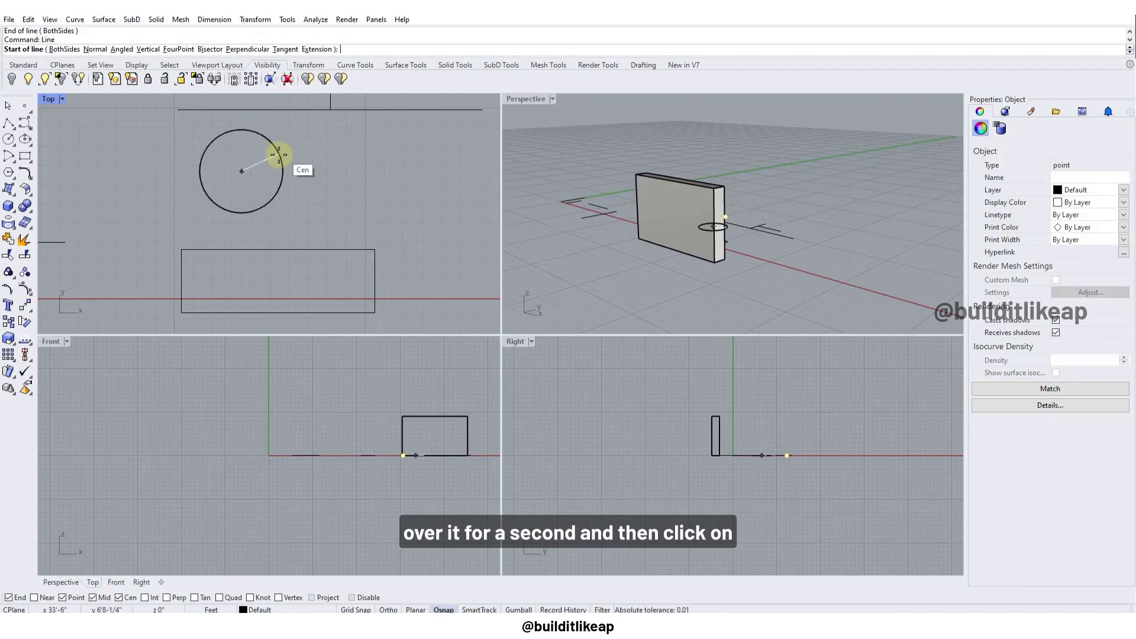
{"action": "left_click", "coordinate": [254, 176]}
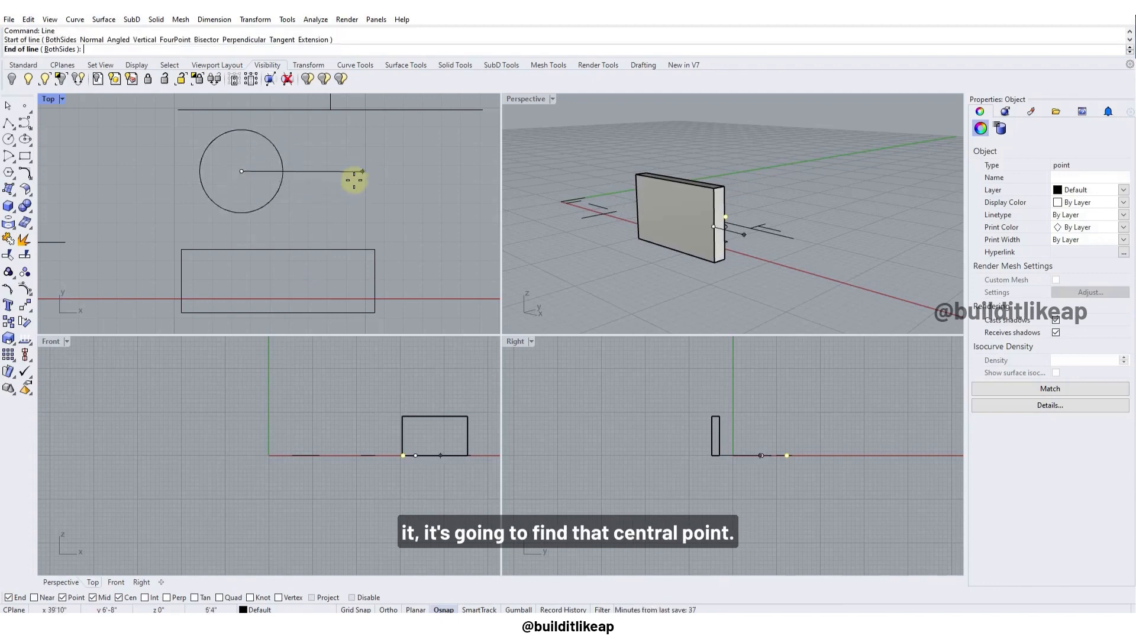
{"action": "key", "text": "Escape"}
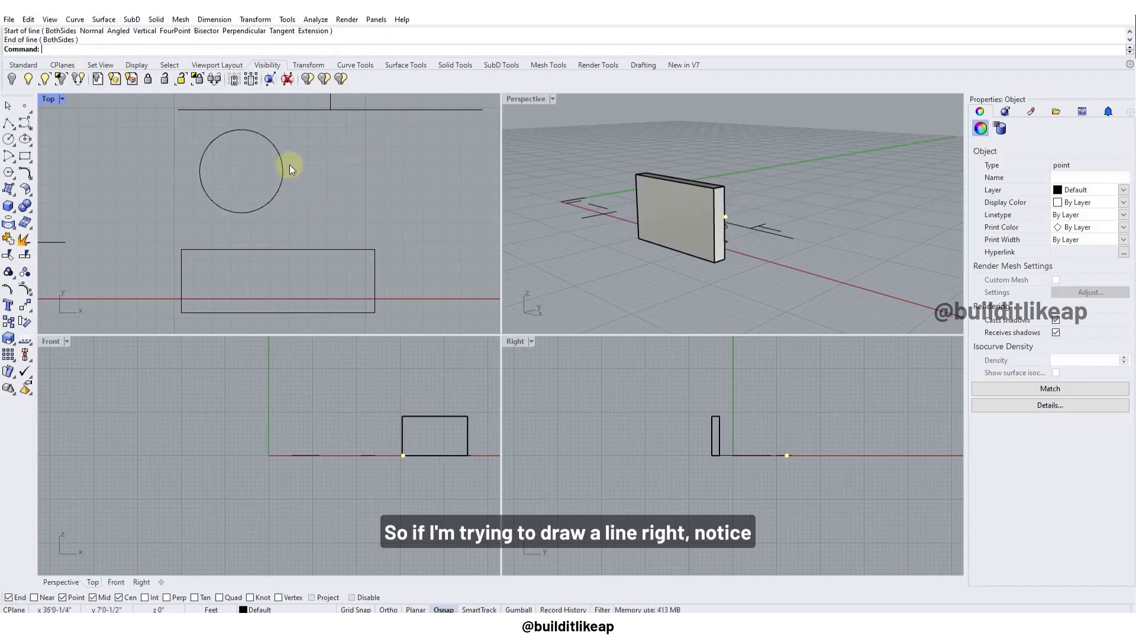
Step: Repeat the Center snap test by picking the circle's outline as the start of a line, and cancel the line
{"action": "type", "text": "Line"}
{"action": "key", "text": "Return"}
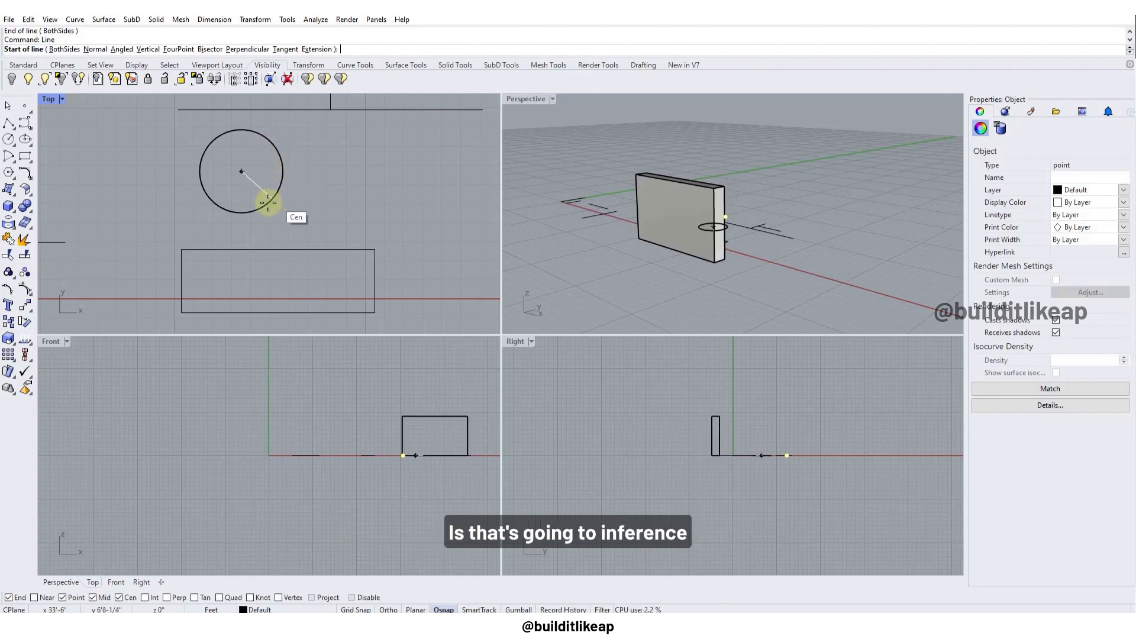
{"action": "left_click", "coordinate": [240, 171]}
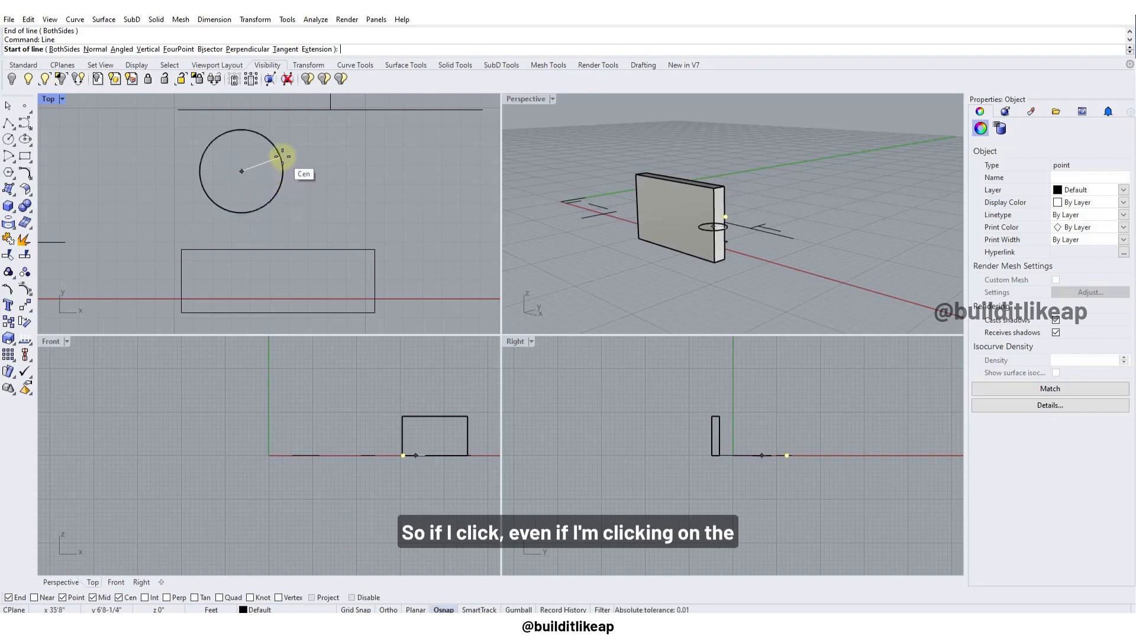
{"action": "left_click", "coordinate": [286, 161]}
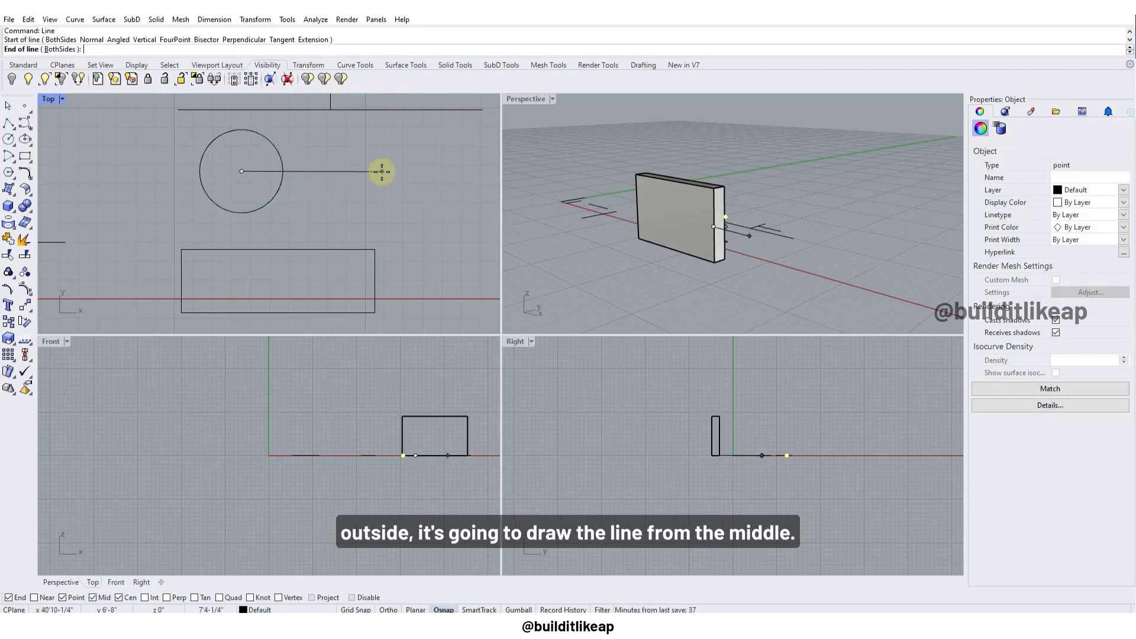
{"action": "key", "text": "Escape"}
Step: Try starting a line from the rectangle's centre by picking its edge with the Center snap
{"action": "key", "text": "Return"}
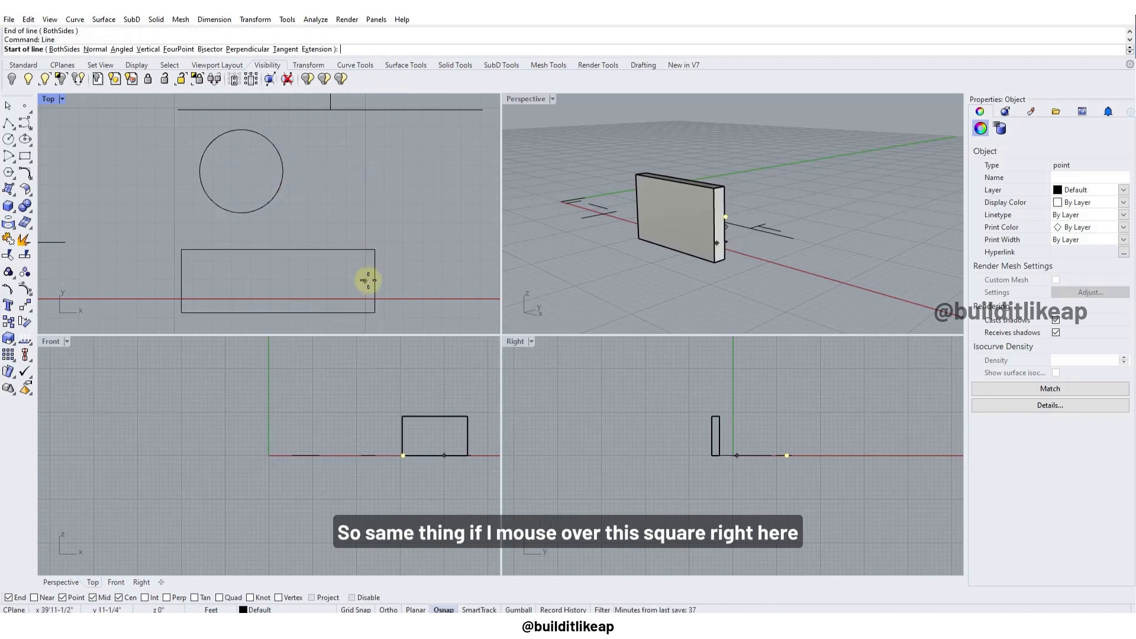
{"action": "left_click", "coordinate": [291, 249]}
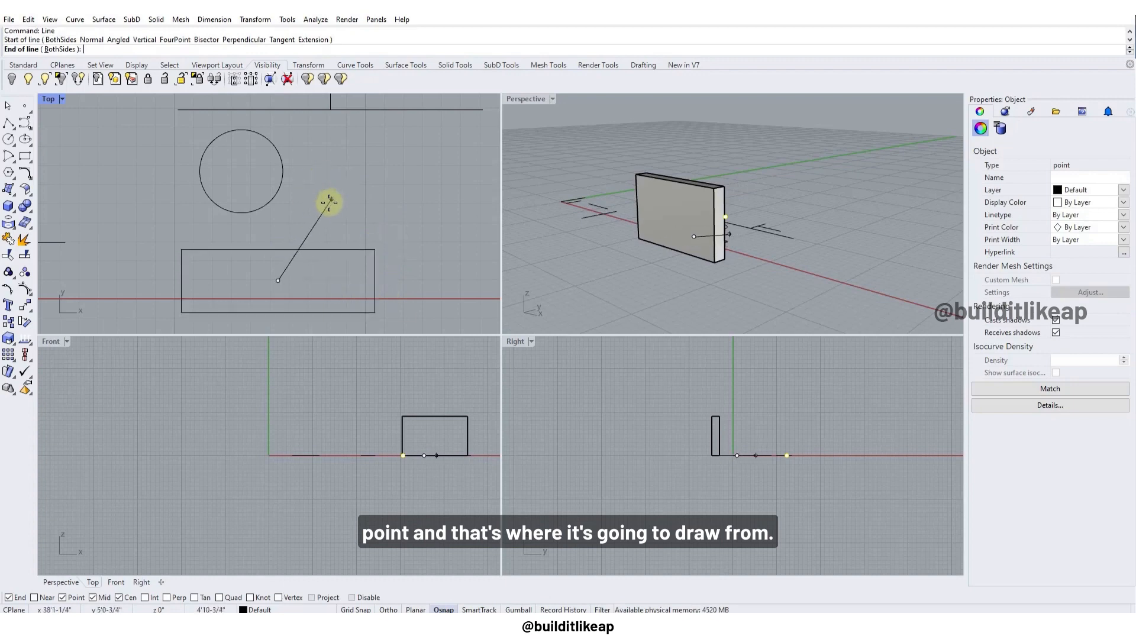
{"action": "key", "text": "Escape"}
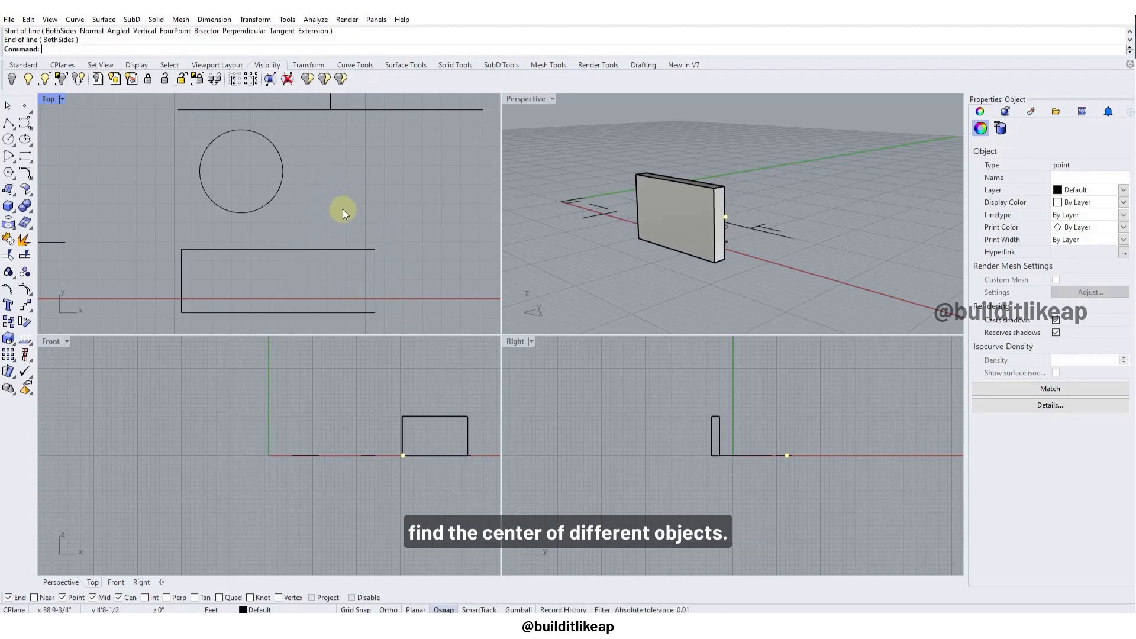
Step: Turn on the Int snap and draw a line from the two crossing lines' intersection down past the rectangle's upper edge
{"action": "left_click", "coordinate": [153, 598]}
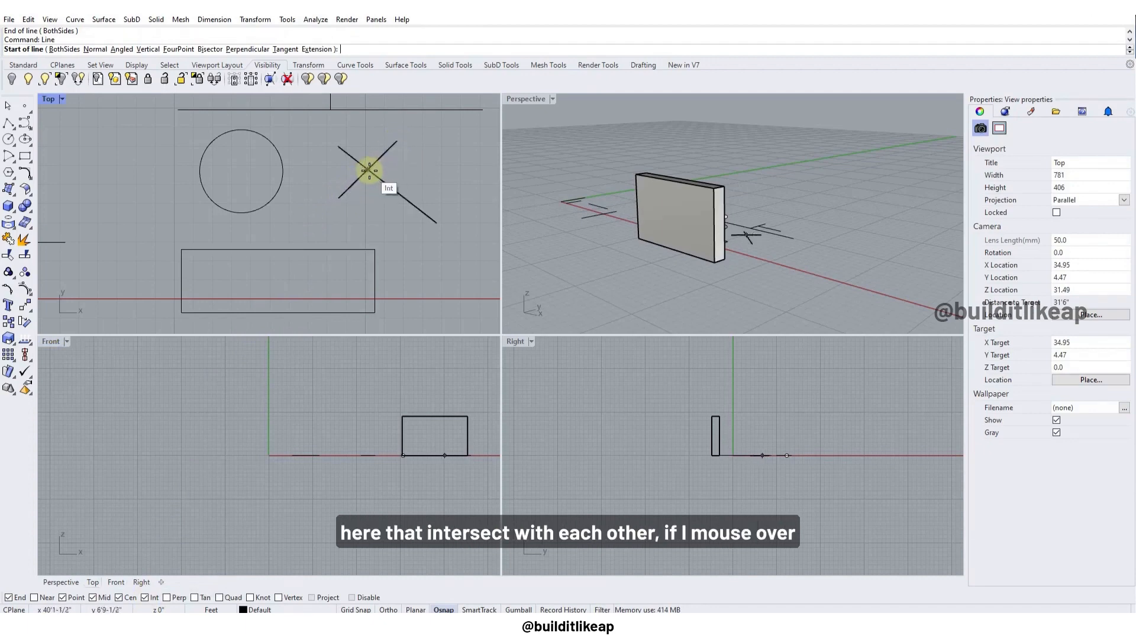
{"action": "scroll", "coordinate": [368, 173], "scroll_direction": "up", "scroll_amount": 5}
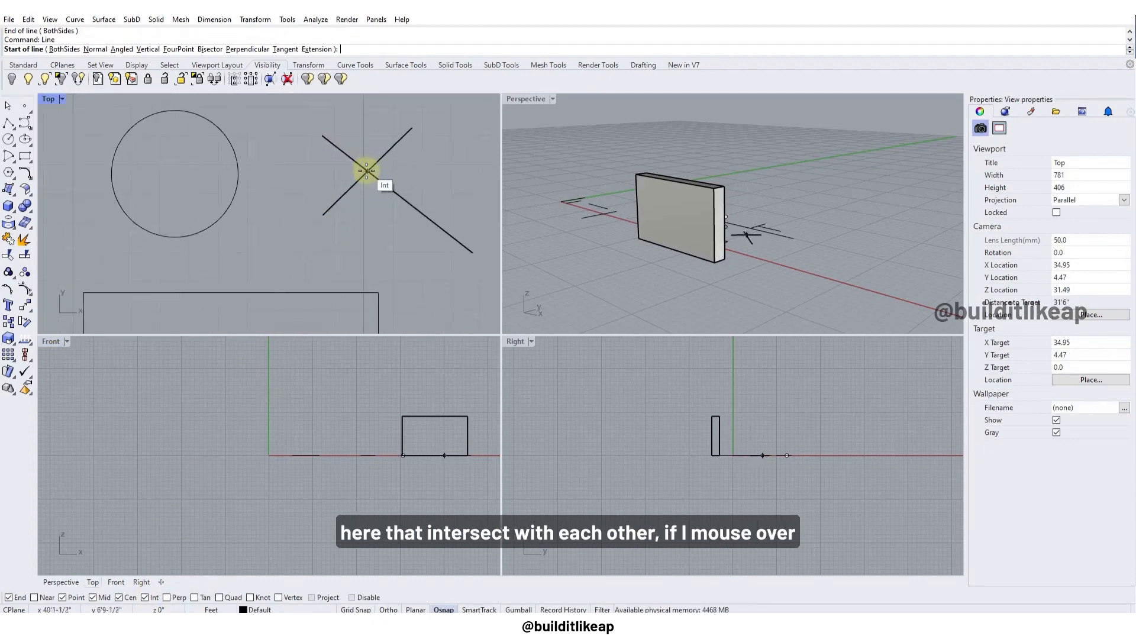
{"action": "scroll", "coordinate": [368, 171], "scroll_direction": "down", "scroll_amount": 3}
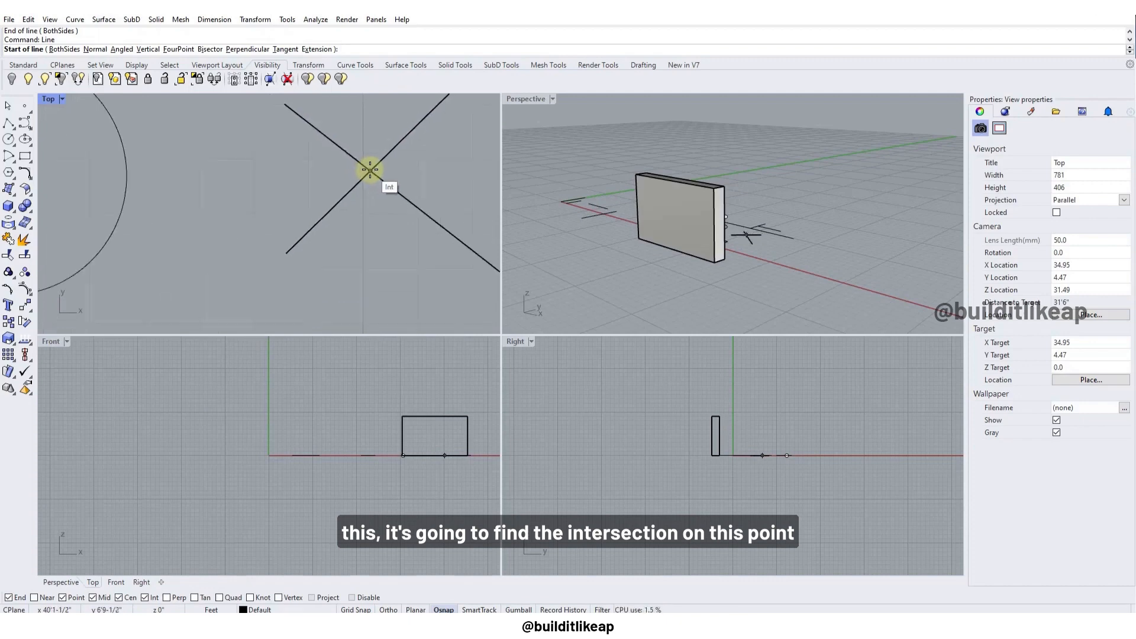
{"action": "scroll", "coordinate": [370, 170], "scroll_direction": "down", "scroll_amount": 1}
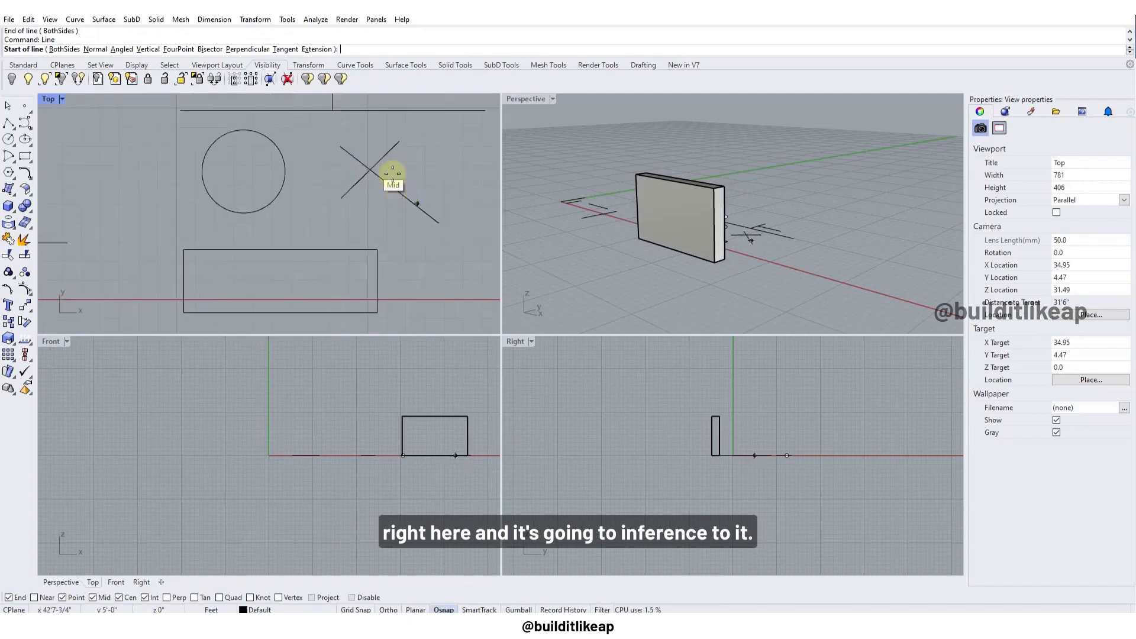
{"action": "left_click", "coordinate": [370, 168]}
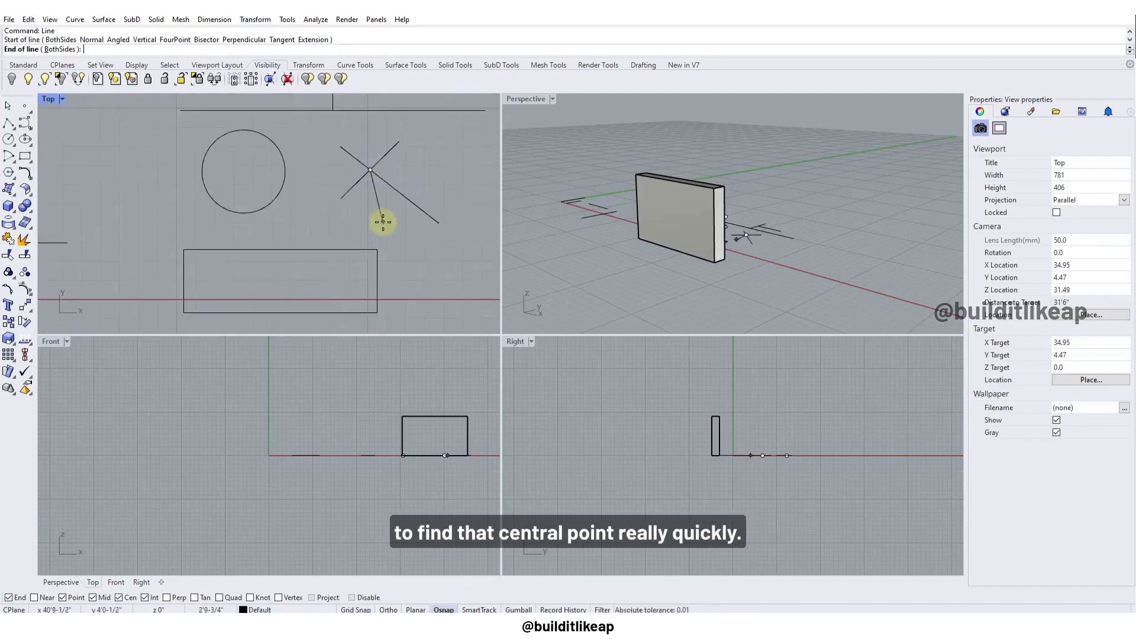
{"action": "left_click", "coordinate": [338, 269]}
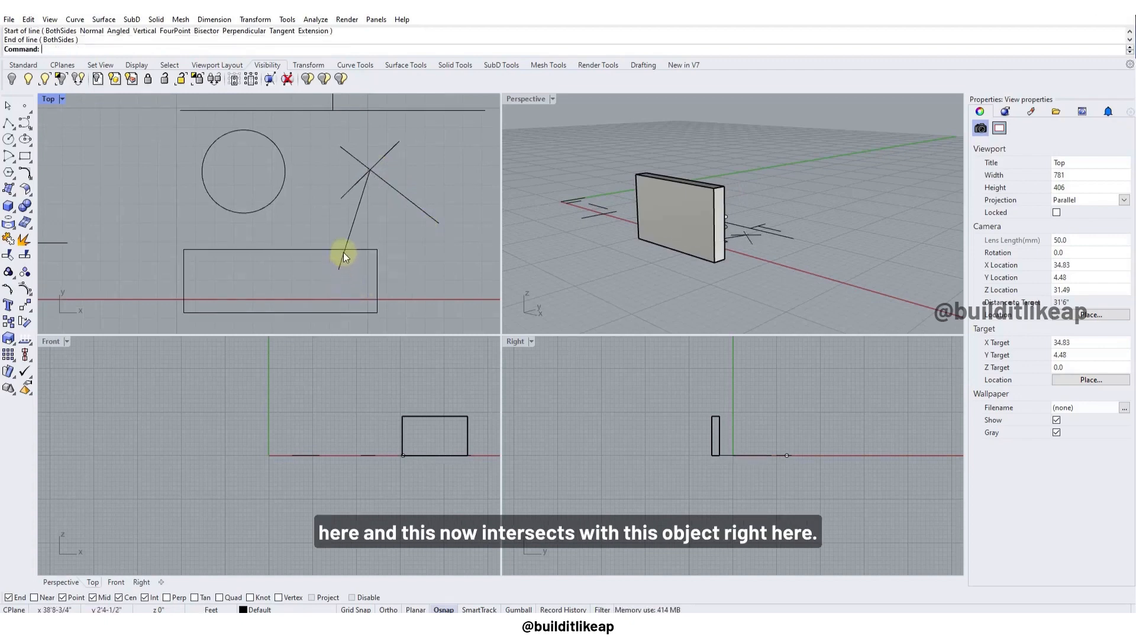
Step: Start a line and test the Near snap along the crossing lines in the Perspective view
{"action": "type", "text": "Line"}
{"action": "key", "text": "Return"}
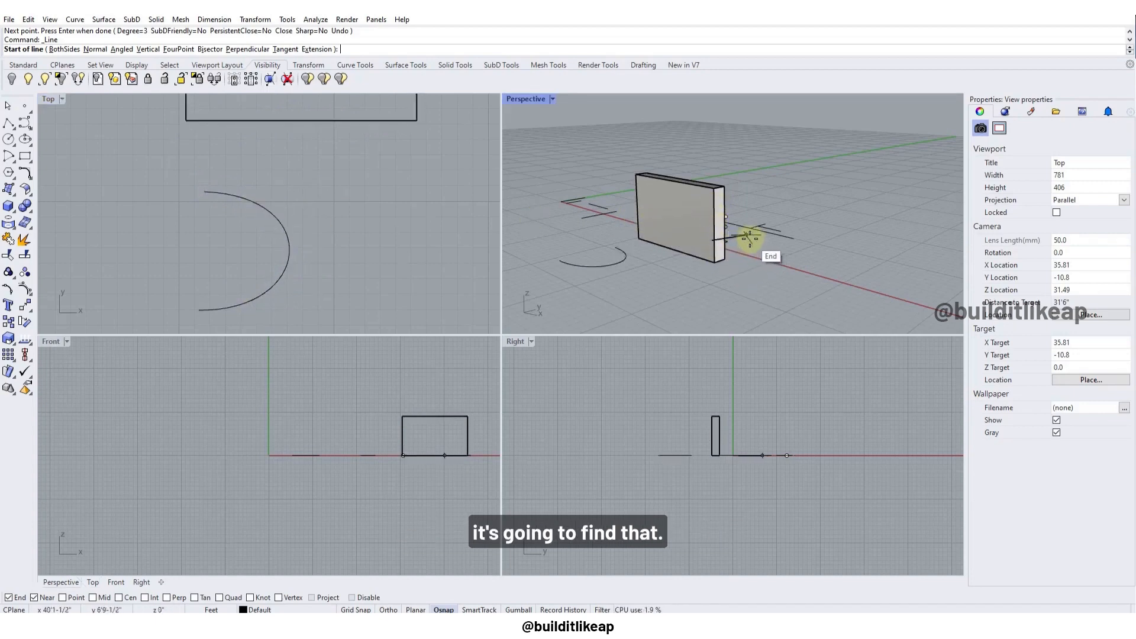
{"action": "scroll", "coordinate": [749, 236], "scroll_direction": "up", "scroll_amount": 5}
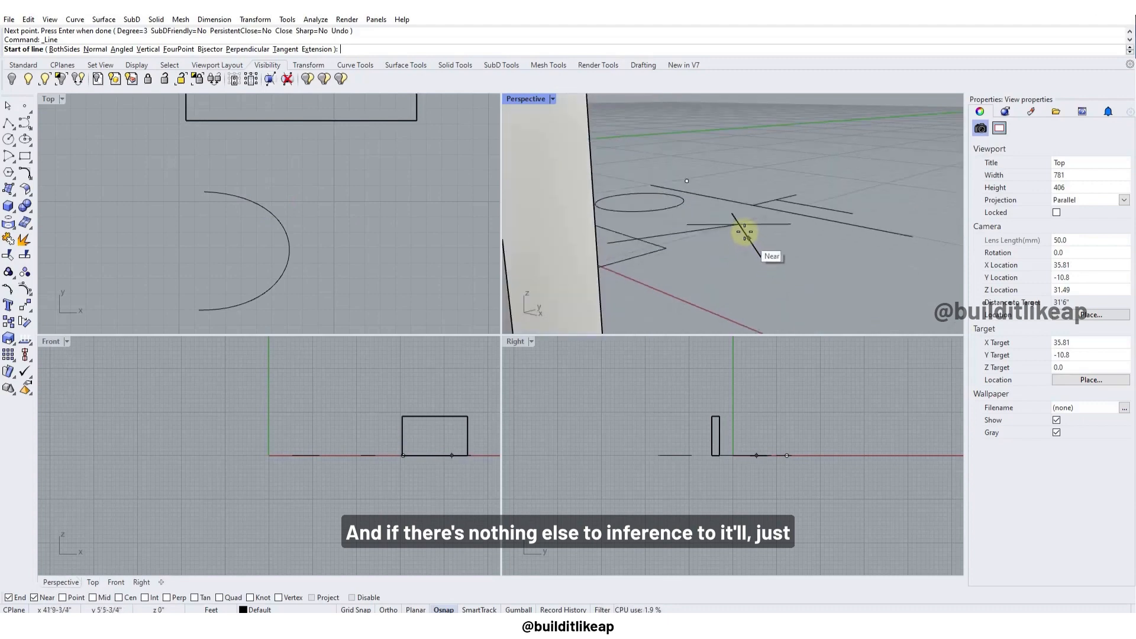
{"action": "scroll", "coordinate": [755, 244], "scroll_direction": "up", "scroll_amount": 3}
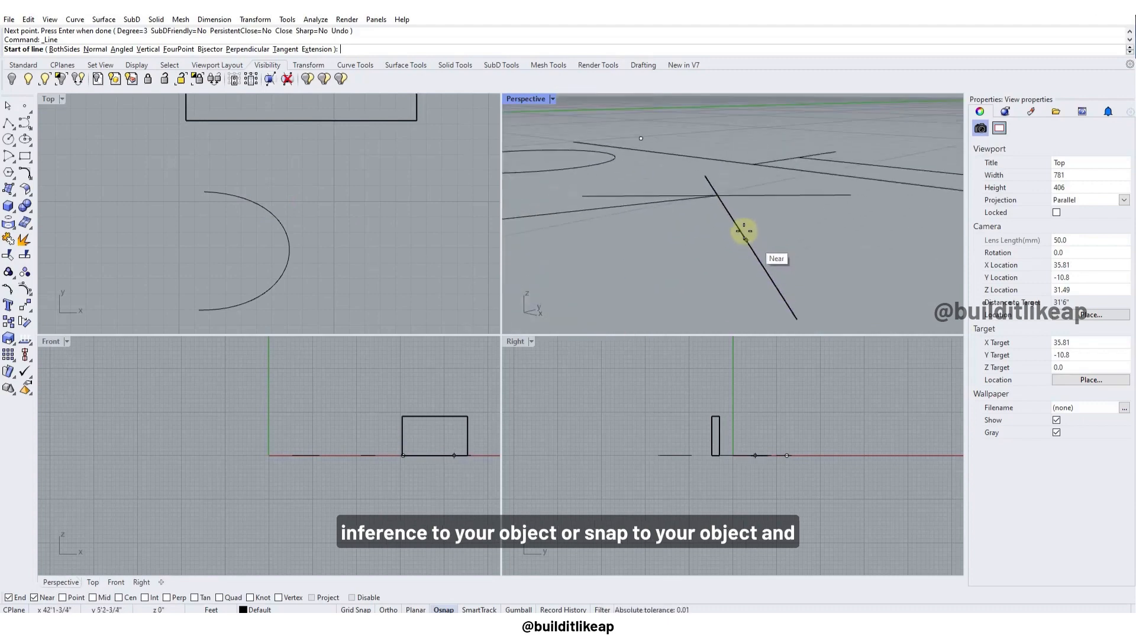
{"action": "scroll", "coordinate": [760, 263], "scroll_direction": "down", "scroll_amount": 8}
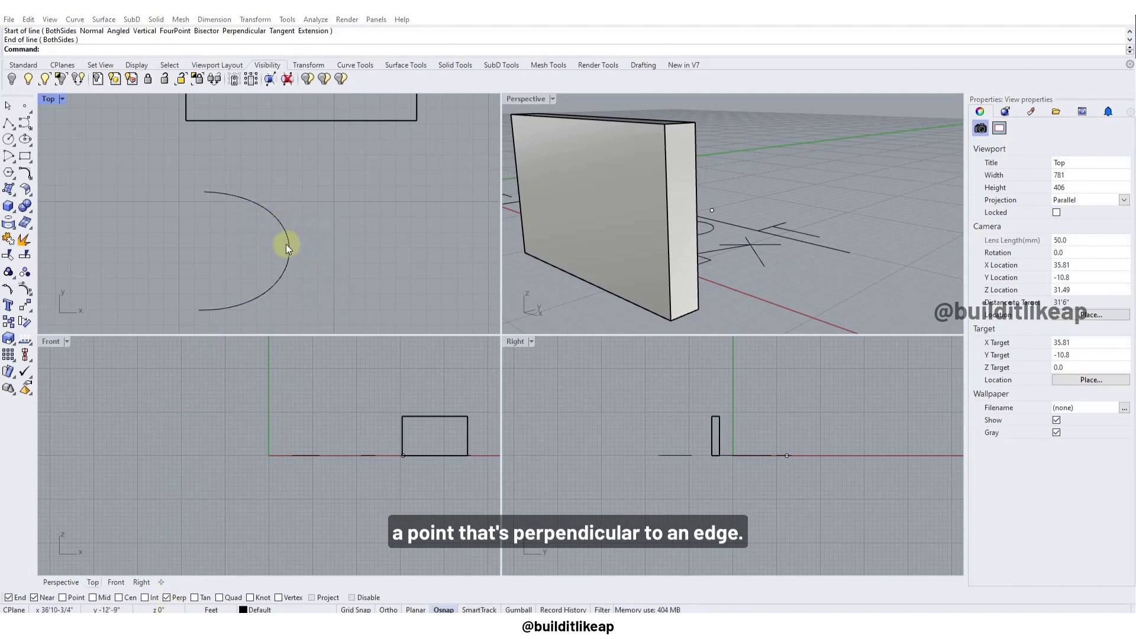
Step: Draw a two-segment polyline in the Top view from the open curve's edge, running roughly horizontal and down
{"action": "left_click", "coordinate": [10, 123]}
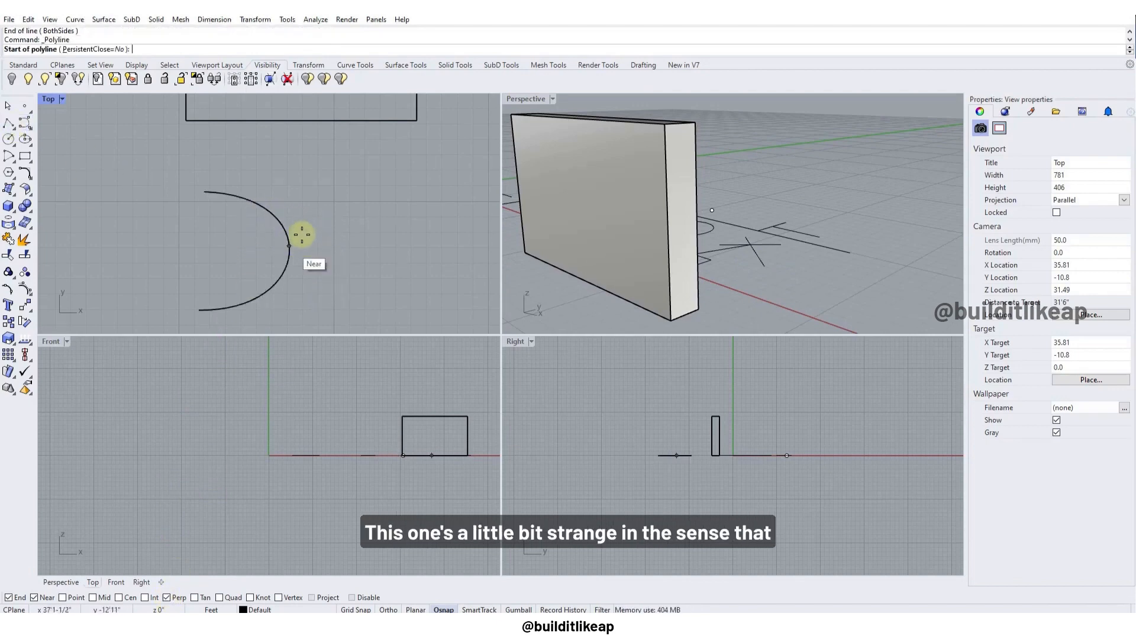
{"action": "left_click", "coordinate": [284, 227]}
{"action": "left_click", "coordinate": [352, 226]}
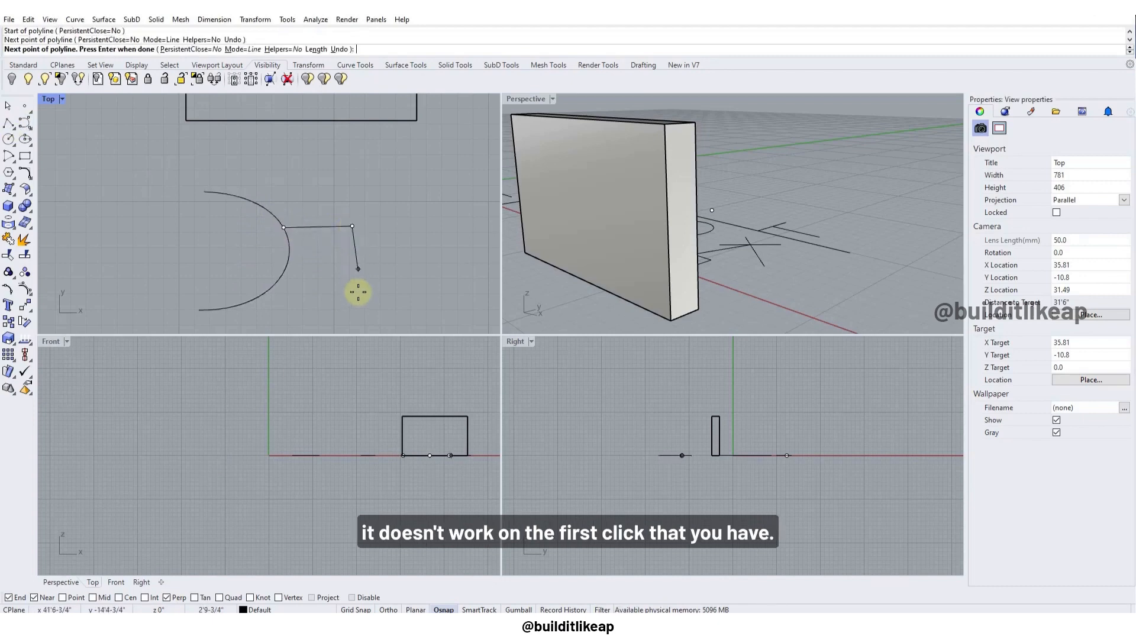
{"action": "left_click", "coordinate": [356, 299]}
{"action": "key", "text": "Return"}
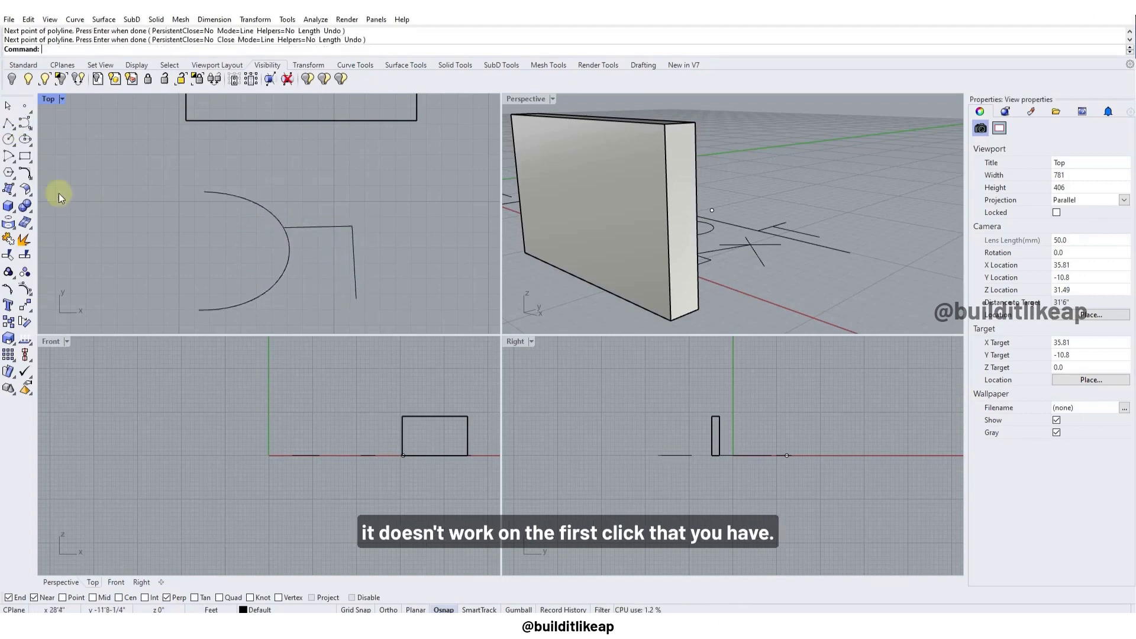
Step: Draw a single line about 4'4" long from the open curve to the polyline's near-vertical segment, ending at the Perp snap
{"action": "left_click", "coordinate": [14, 129]}
{"action": "left_click", "coordinate": [24, 127]}
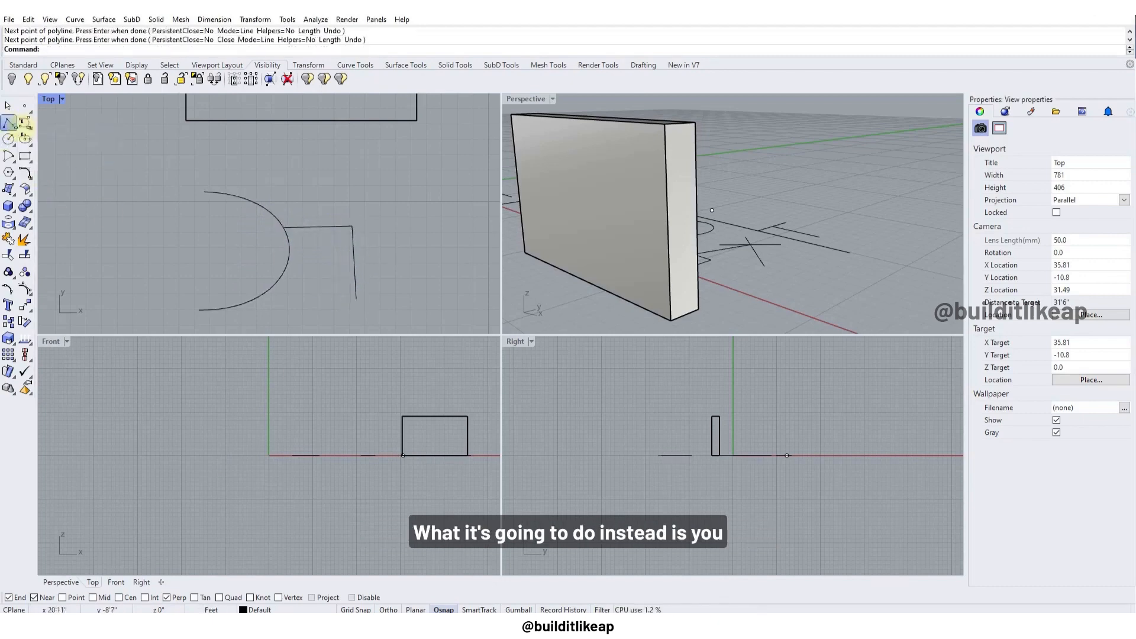
{"action": "left_click", "coordinate": [288, 263]}
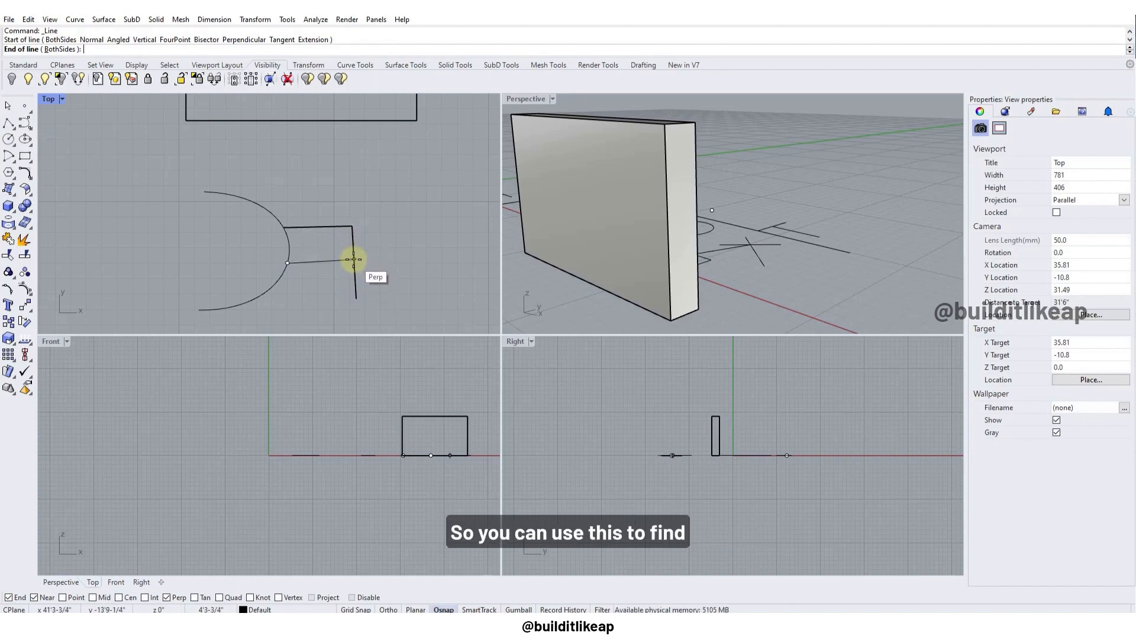
{"action": "left_click", "coordinate": [354, 259]}
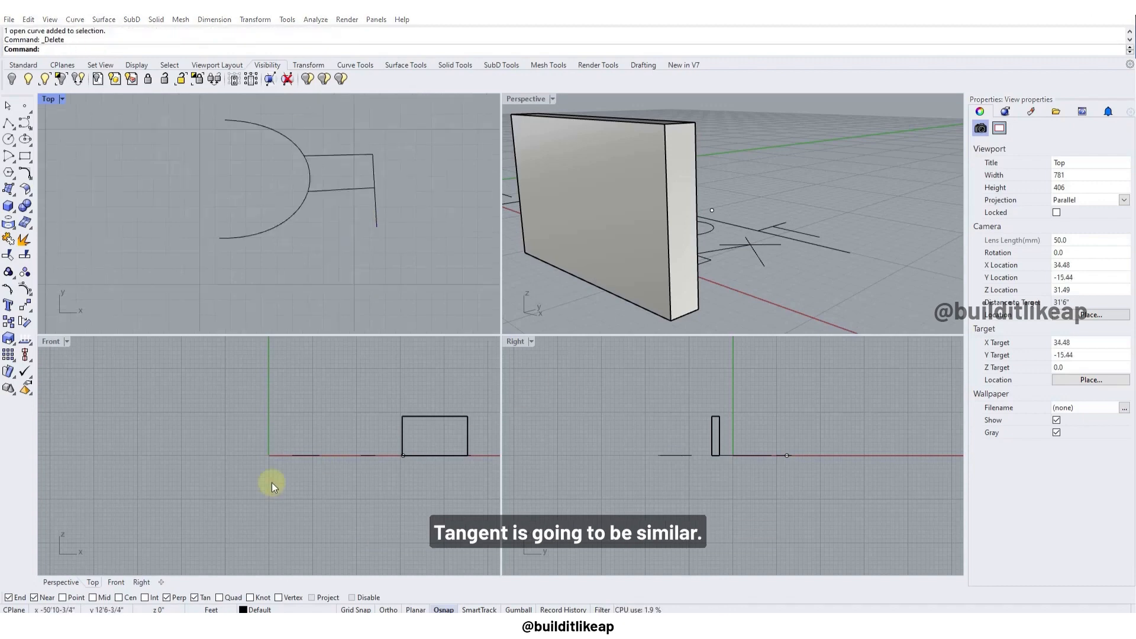
Step: Turn on the Tan snap and draw a control point curve from below the polyline, ending tangent on the open curve
{"action": "left_click", "coordinate": [201, 599]}
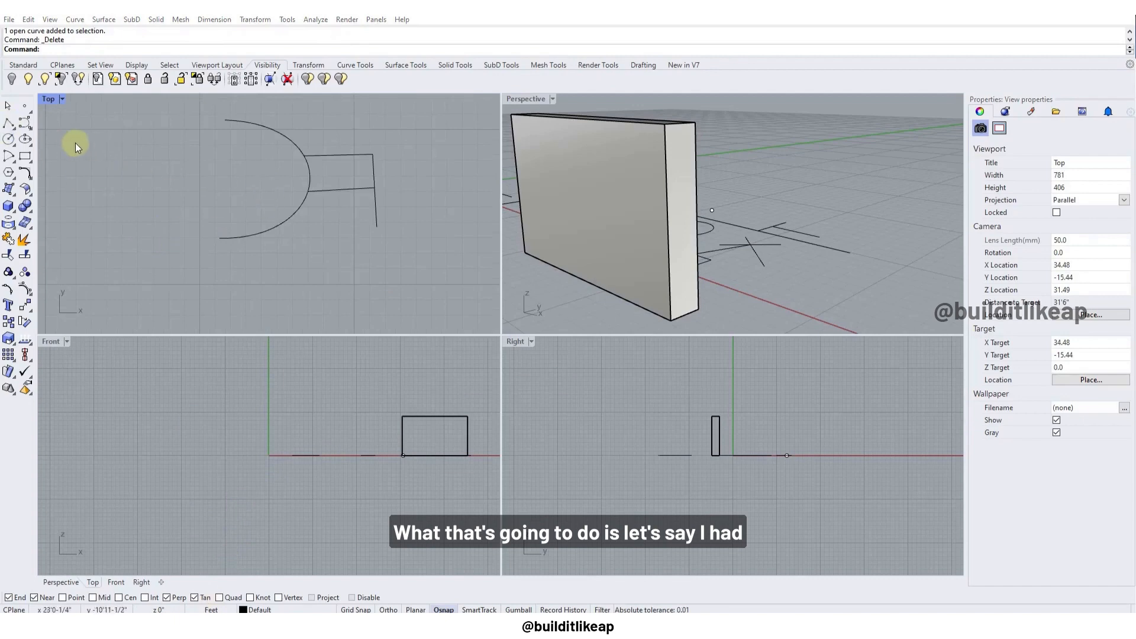
{"action": "left_click", "coordinate": [23, 123]}
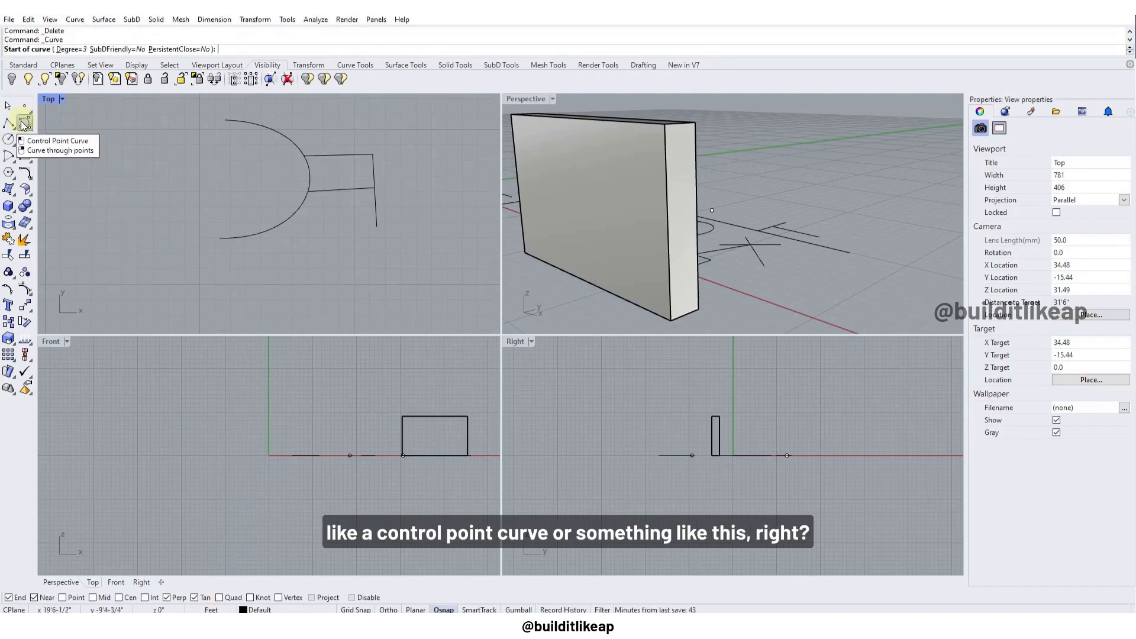
{"action": "left_click", "coordinate": [307, 320]}
{"action": "left_click", "coordinate": [412, 260]}
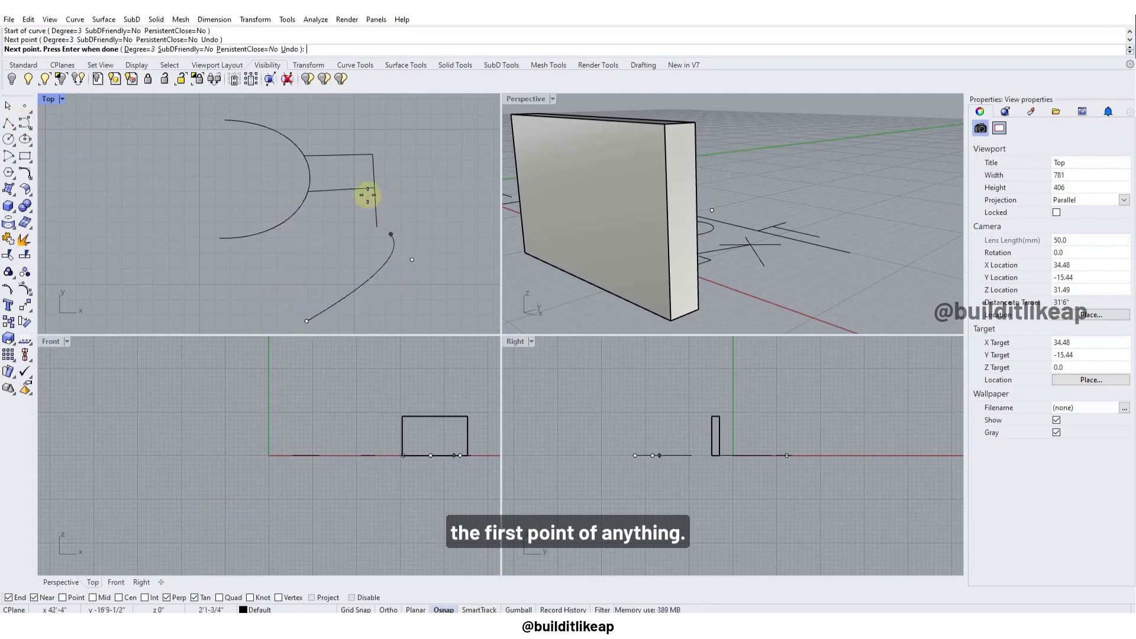
{"action": "scroll", "coordinate": [296, 143], "scroll_direction": "up", "scroll_amount": 4}
{"action": "left_click", "coordinate": [296, 145]}
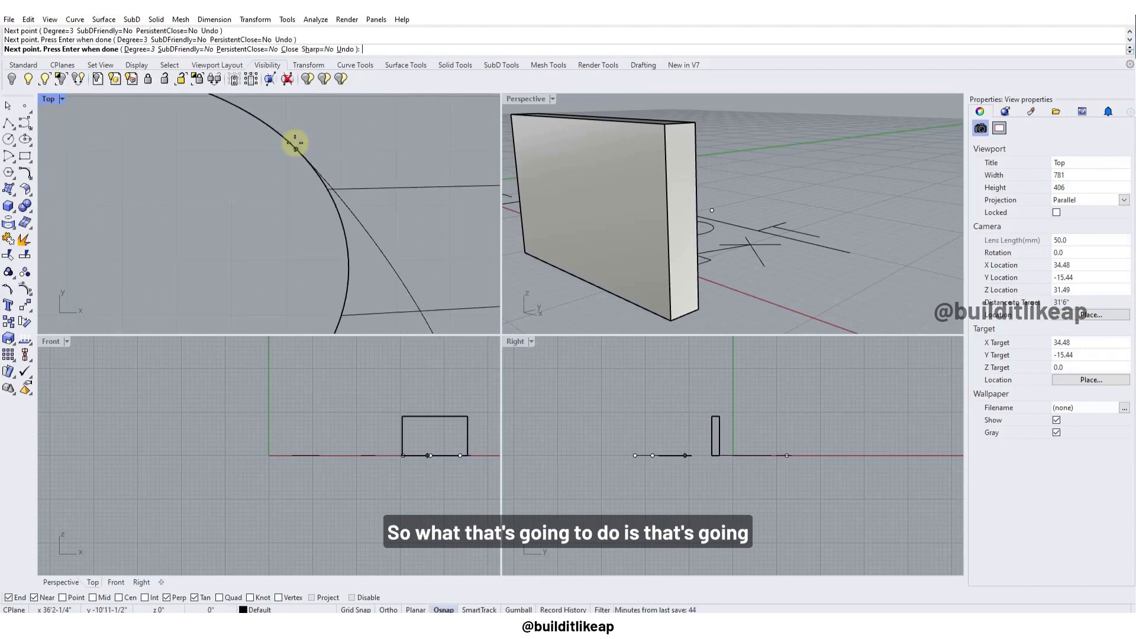
{"action": "key", "text": "Return"}
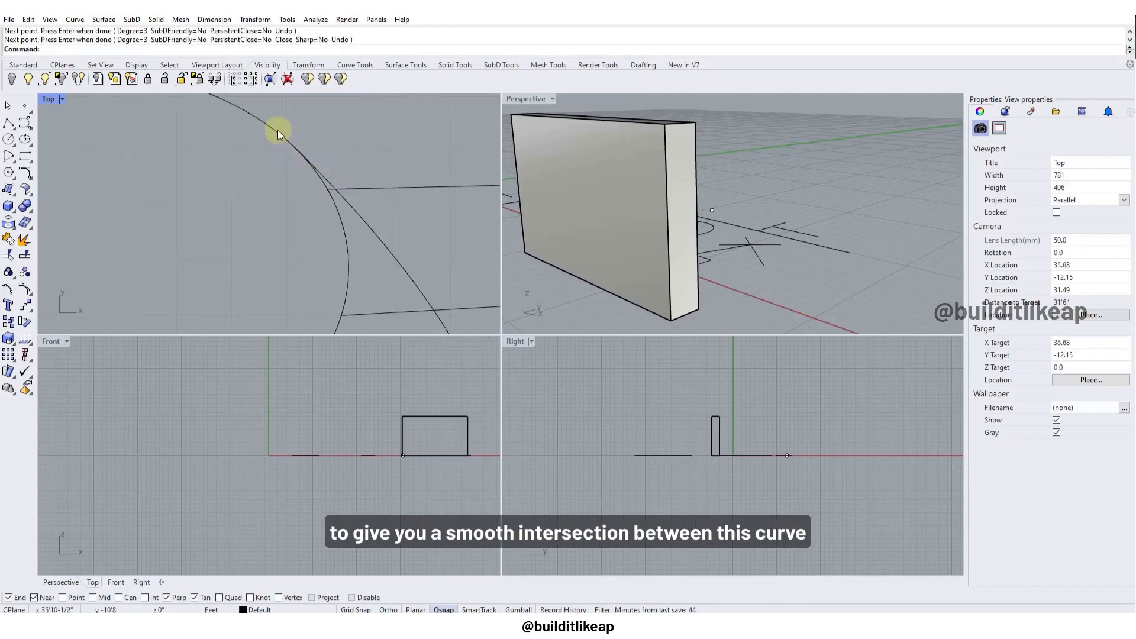
{"action": "scroll", "coordinate": [270, 125], "scroll_direction": "down", "scroll_amount": 3}
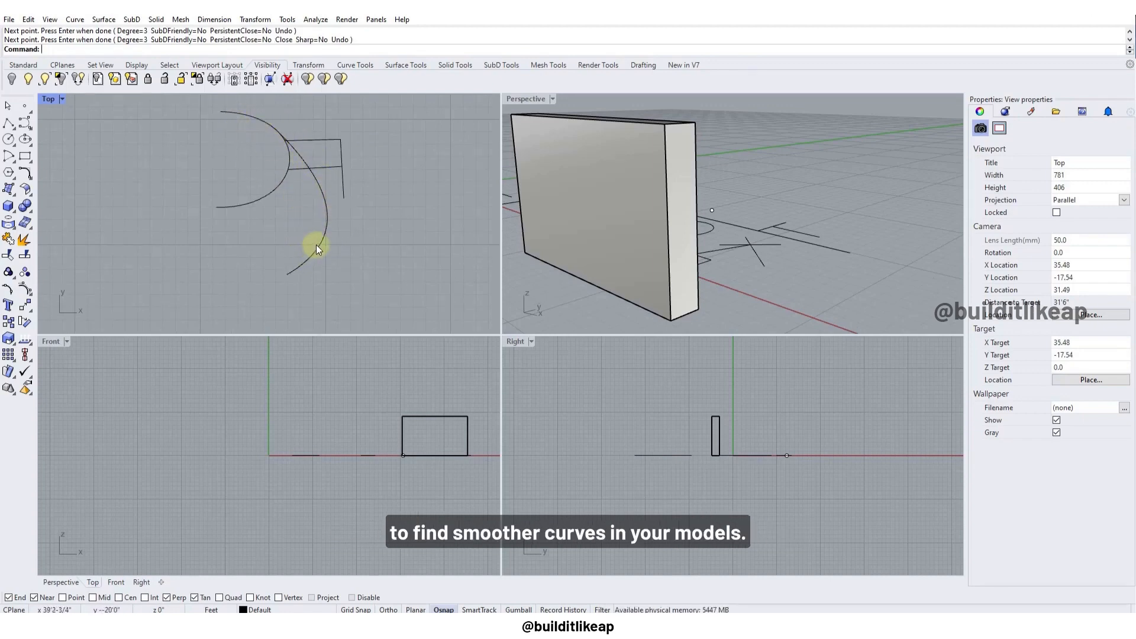
Step: Turn on the Quad and Knot object snaps
{"action": "left_click", "coordinate": [220, 598]}
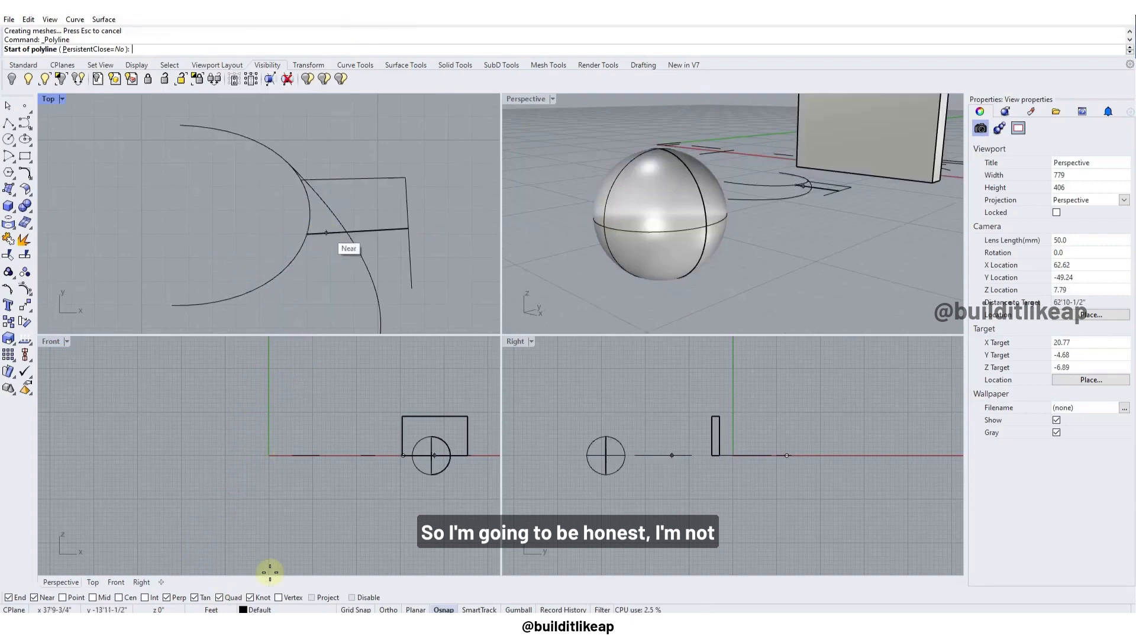
{"action": "left_click", "coordinate": [263, 597]}
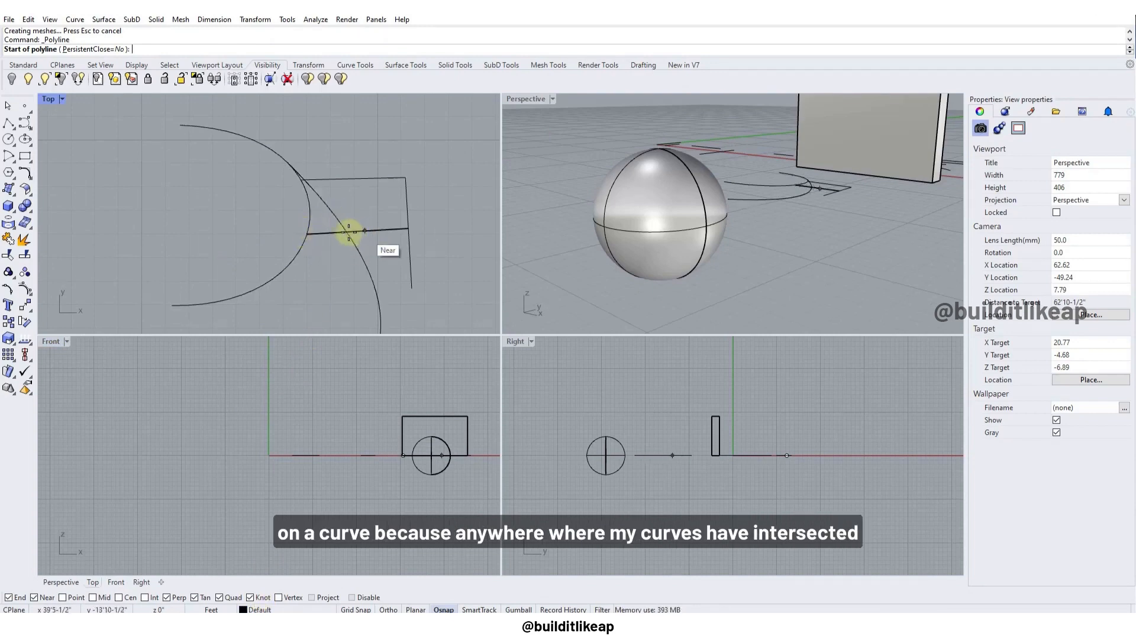
Step: Examine where the Knot snap catches on the open curve and the lines meeting it in the Top view
{"action": "scroll", "coordinate": [347, 232], "scroll_direction": "up", "scroll_amount": 1}
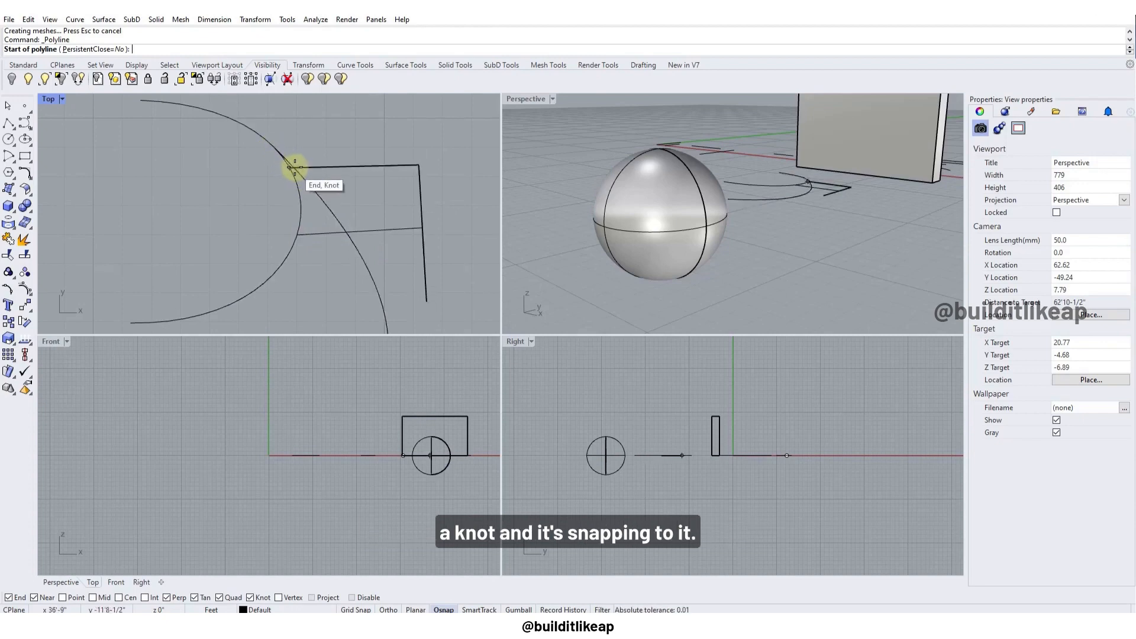
{"action": "scroll", "coordinate": [290, 168], "scroll_direction": "up", "scroll_amount": 2}
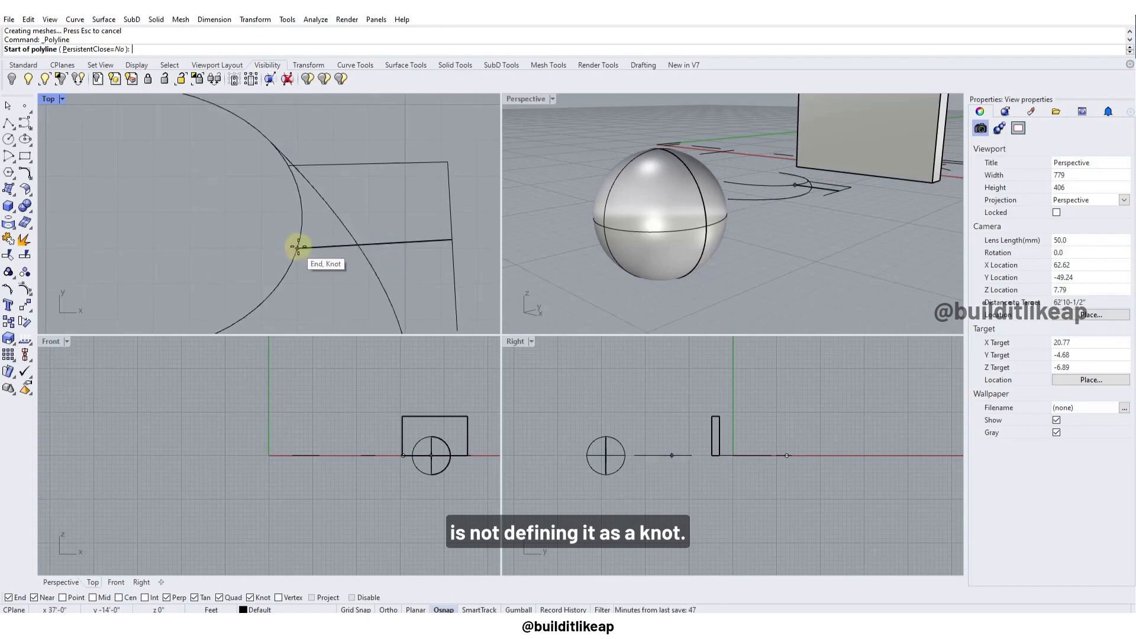
{"action": "scroll", "coordinate": [301, 248], "scroll_direction": "down", "scroll_amount": 4}
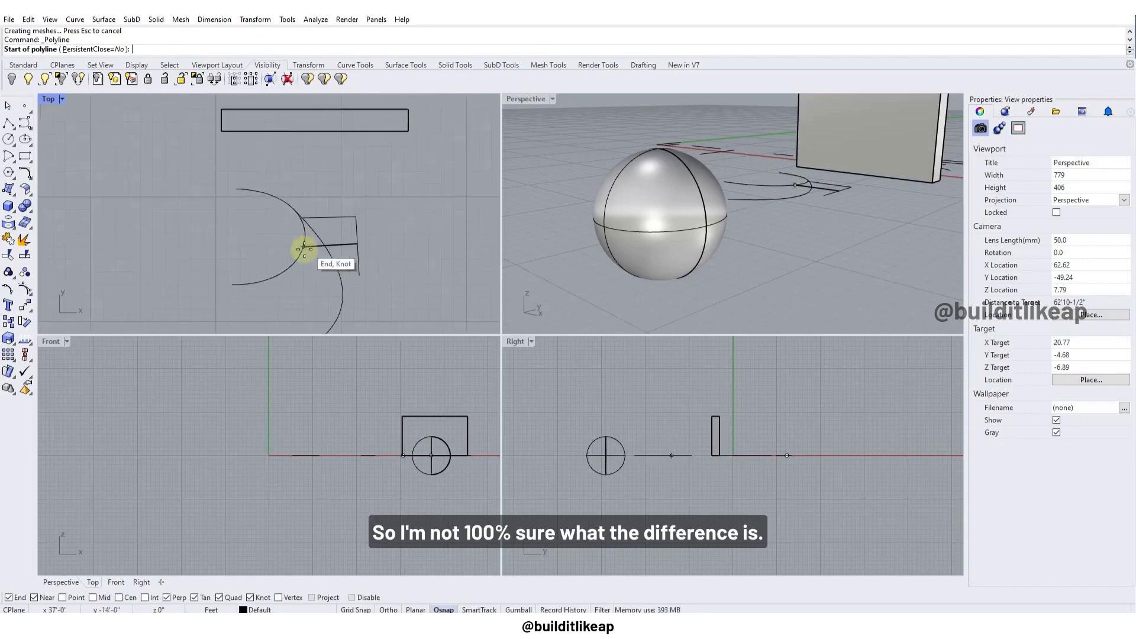
{"action": "right_click_drag", "start_coordinate": [304, 249], "coordinate": [332, 195]}
{"action": "scroll", "coordinate": [342, 182], "scroll_direction": "down", "scroll_amount": 4}
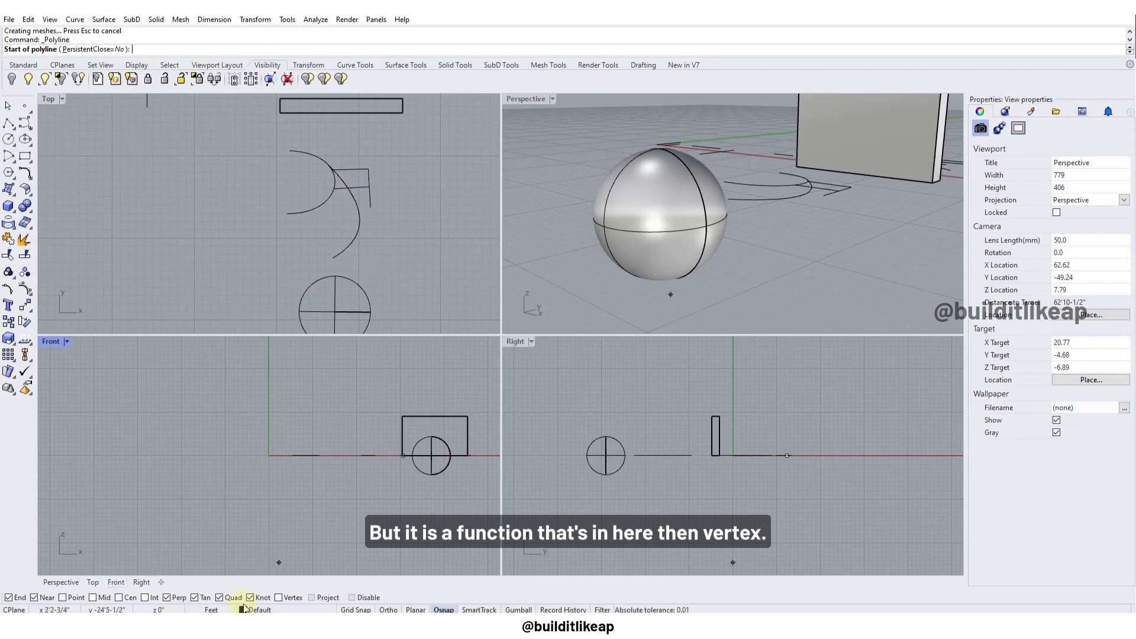
Step: Turn on the Vertex object snap and test it over the sphere in the Perspective view
{"action": "left_click", "coordinate": [279, 598]}
{"action": "scroll", "coordinate": [685, 186], "scroll_direction": "up", "scroll_amount": 6}
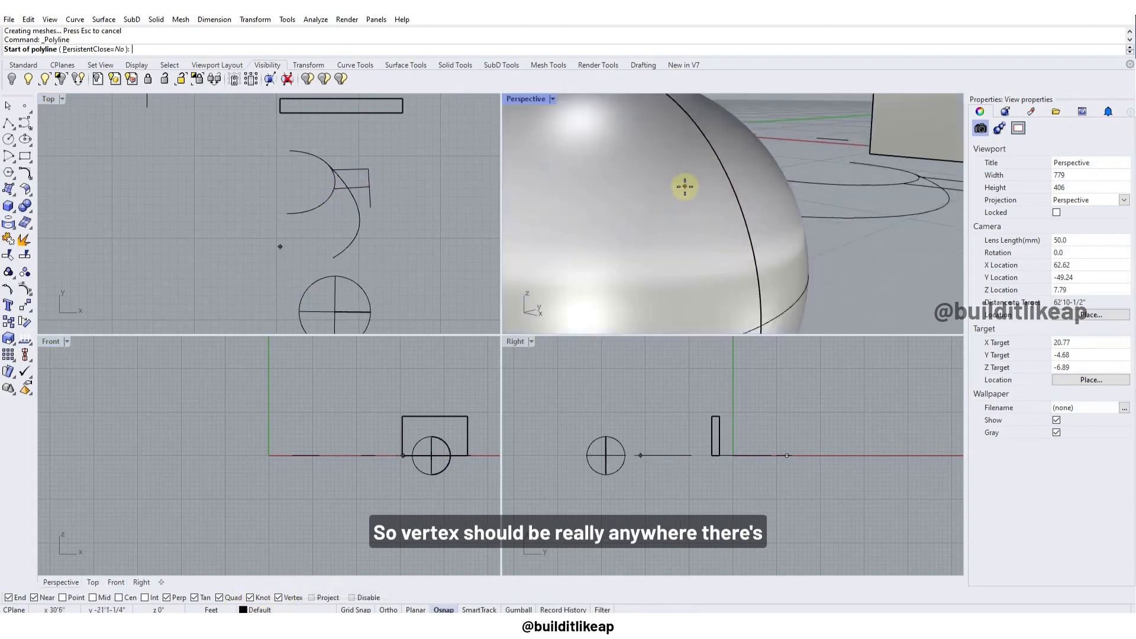
{"action": "scroll", "coordinate": [681, 190], "scroll_direction": "down", "scroll_amount": 6}
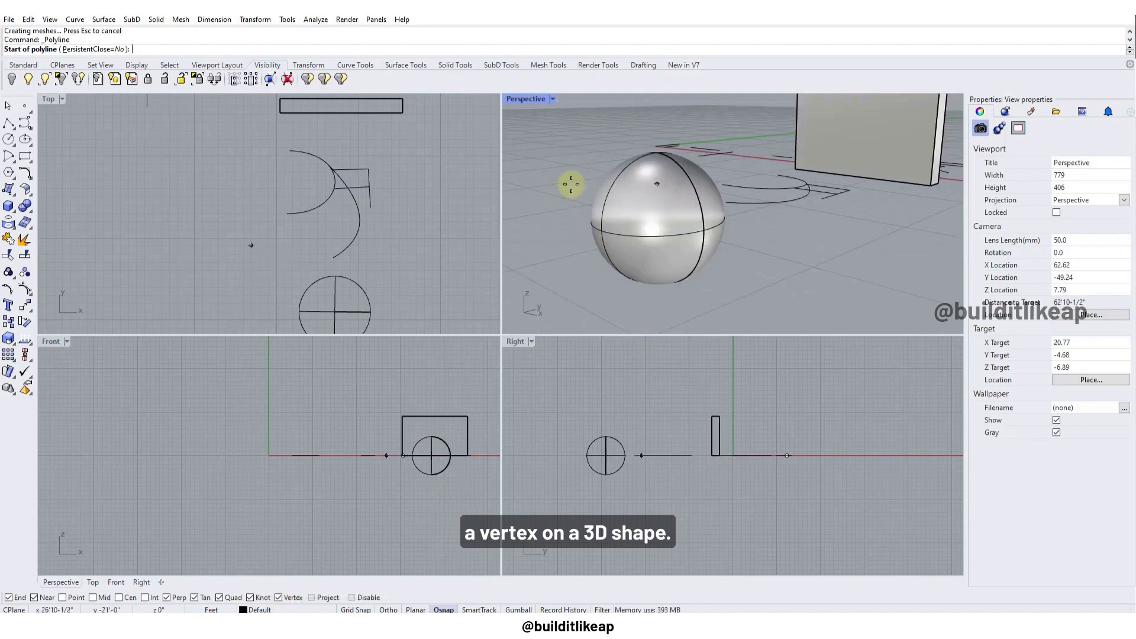
Step: Draw a solid vertical cone with its base beside the sphere in the Top view and its apex pointing up
{"action": "left_click", "coordinate": [26, 228]}
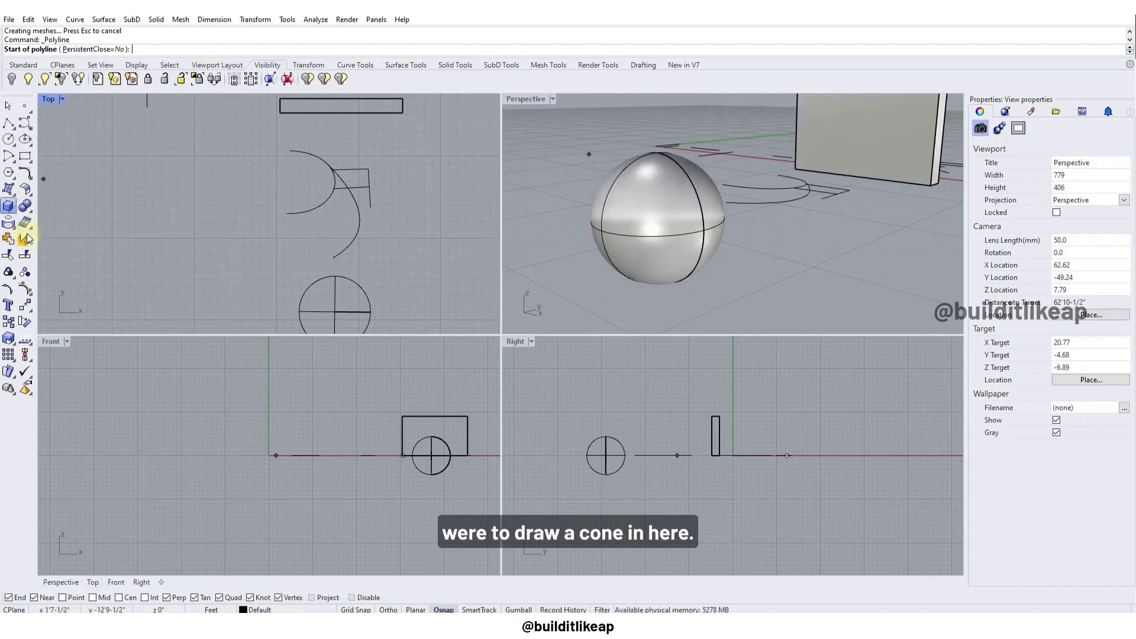
{"action": "left_click", "coordinate": [221, 258]}
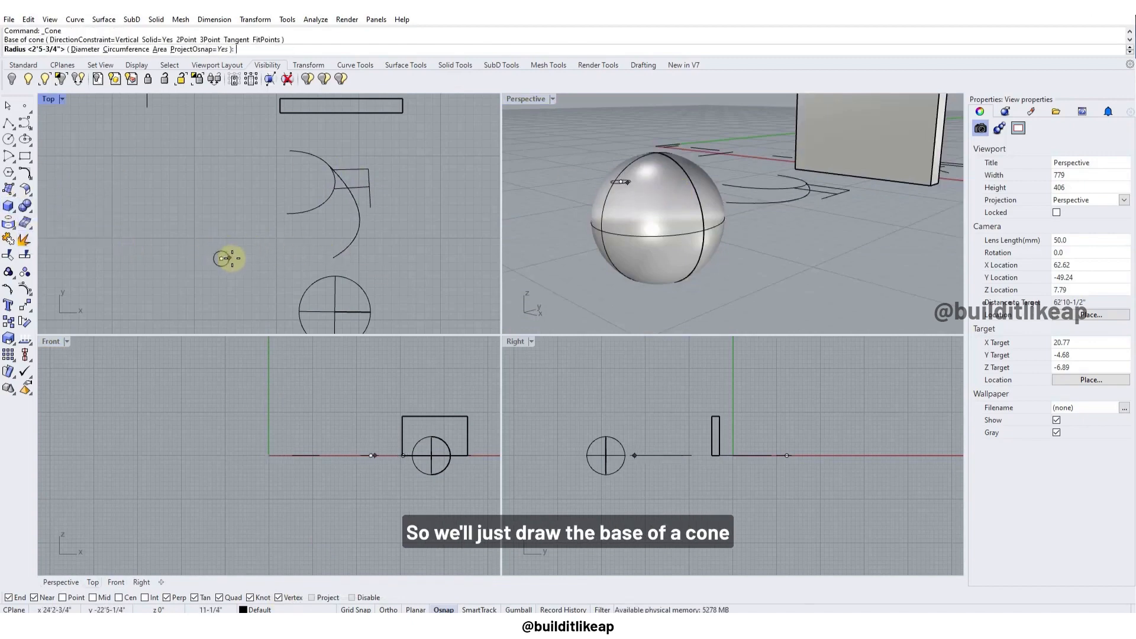
{"action": "left_click", "coordinate": [251, 256]}
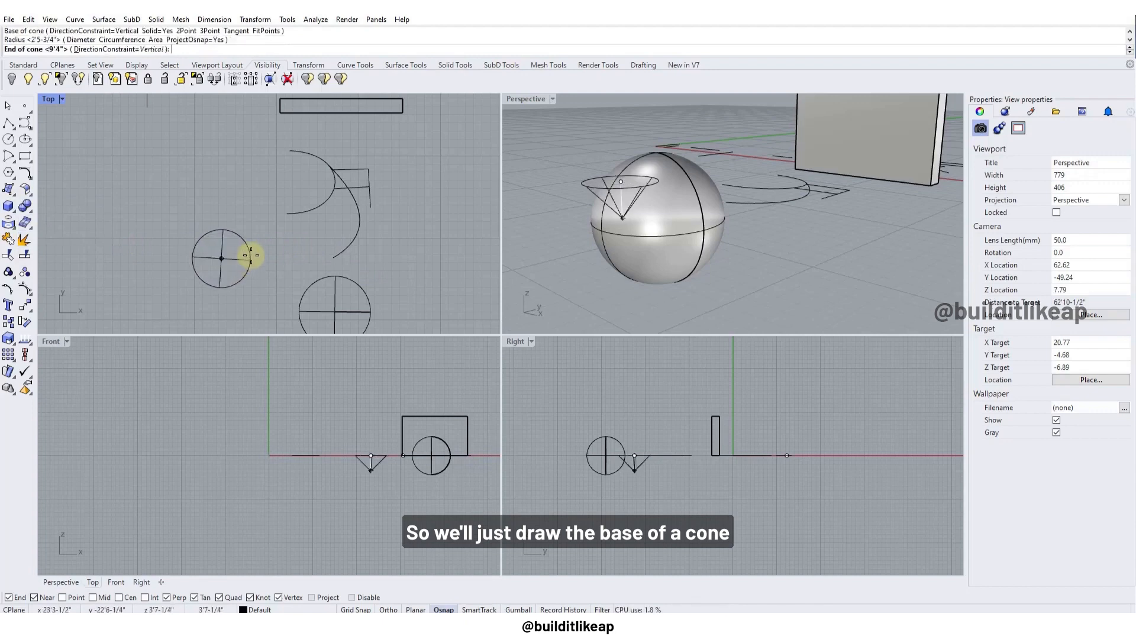
{"action": "left_click", "coordinate": [270, 204]}
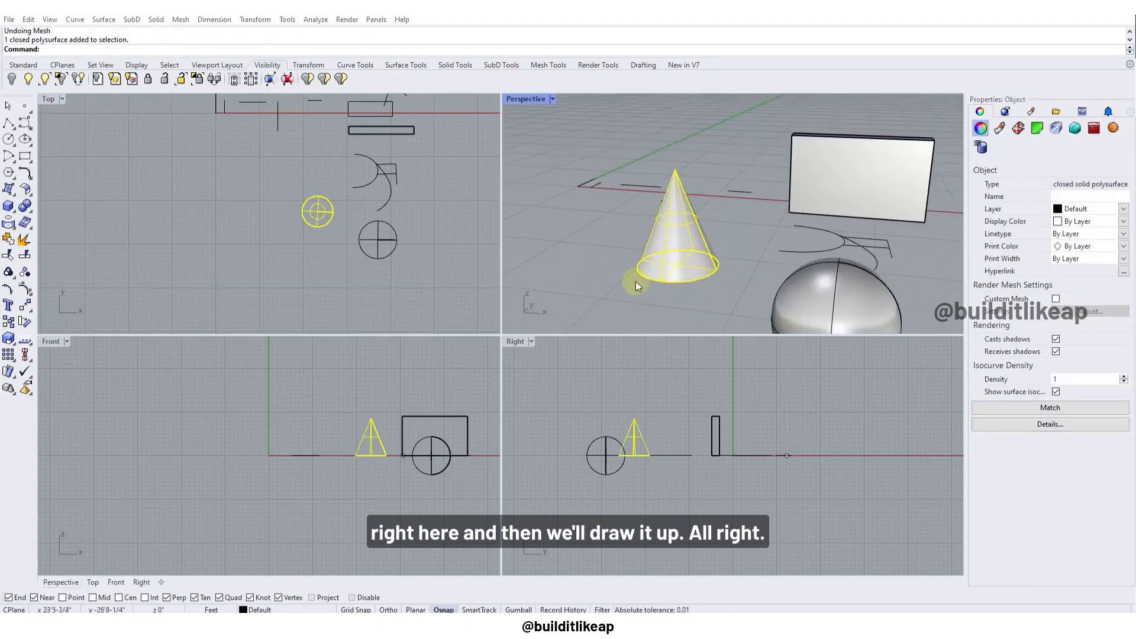
Step: Create a polygon mesh from the cone, shifting the density slightly toward fewer polygons
{"action": "scroll", "coordinate": [660, 251], "scroll_direction": "up", "scroll_amount": 3}
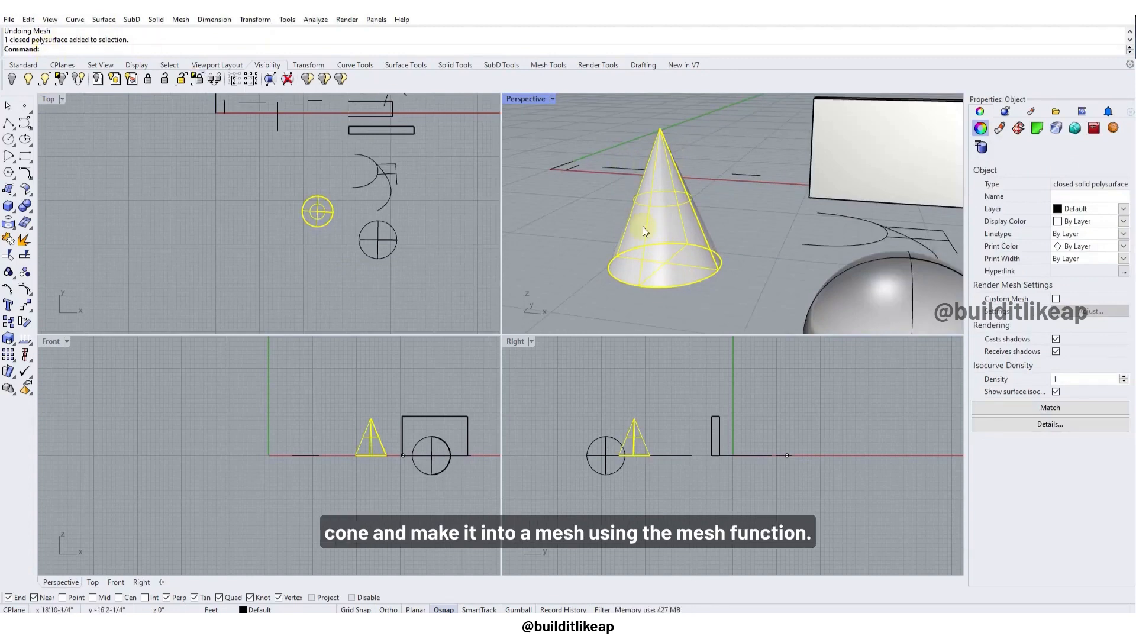
{"action": "key", "text": "Return"}
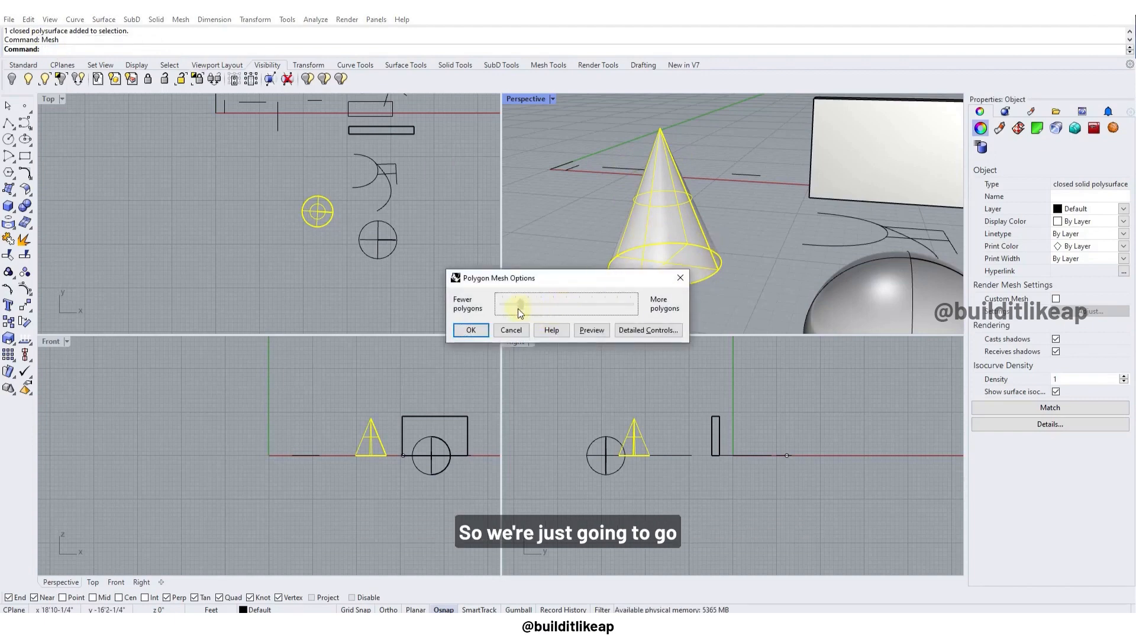
{"action": "left_click_drag", "start_coordinate": [518, 309], "coordinate": [510, 310]}
{"action": "left_click", "coordinate": [474, 330]}
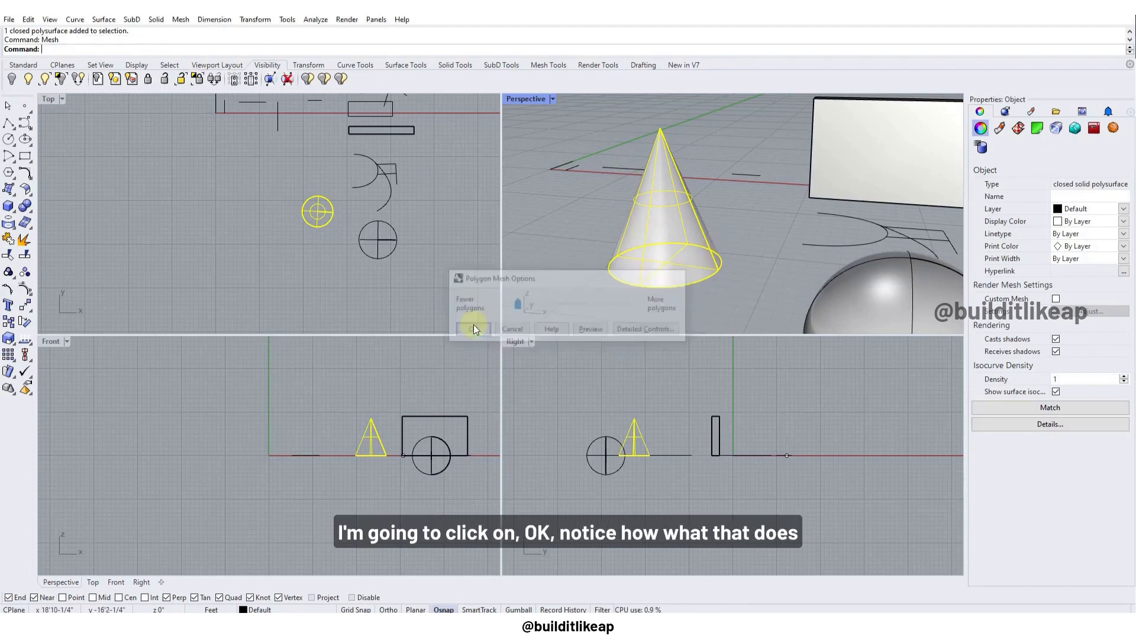
{"action": "scroll", "coordinate": [672, 163], "scroll_direction": "up", "scroll_amount": 4}
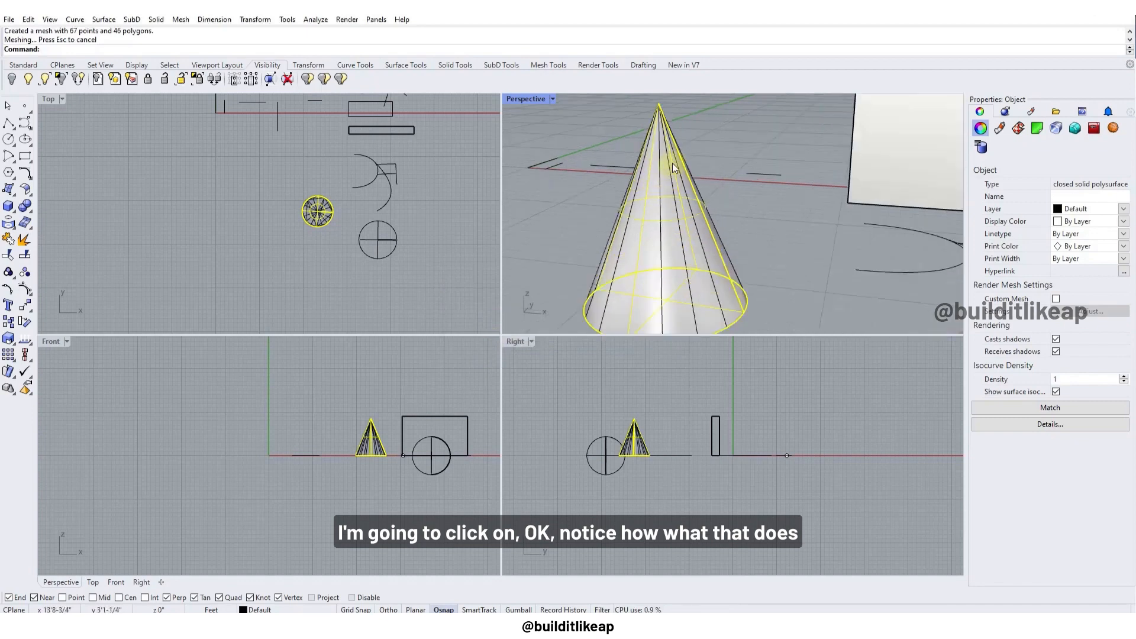
Step: Check the overlapping mesh and polysurface choices on the cone, leaving neither selected
{"action": "left_click", "coordinate": [730, 148]}
{"action": "left_click", "coordinate": [659, 205]}
{"action": "left_click", "coordinate": [659, 205]}
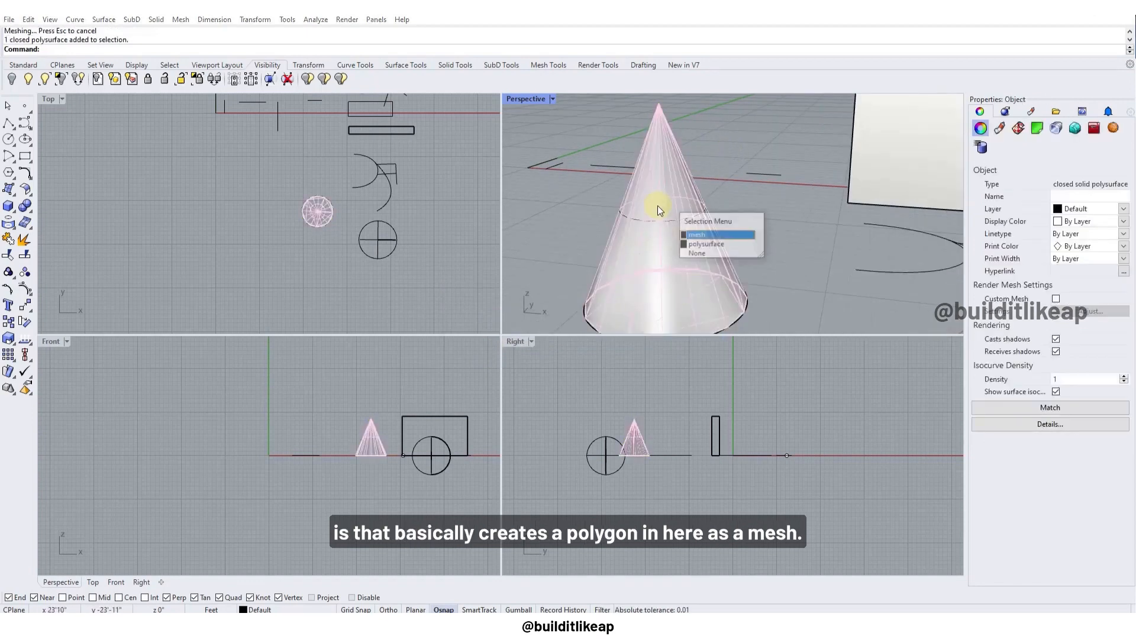
{"action": "left_click", "coordinate": [744, 132]}
Step: Start a line and compare how the Vertex snap behaves on the meshed cone and on the sphere
{"action": "scroll", "coordinate": [665, 149], "scroll_direction": "down", "scroll_amount": 3}
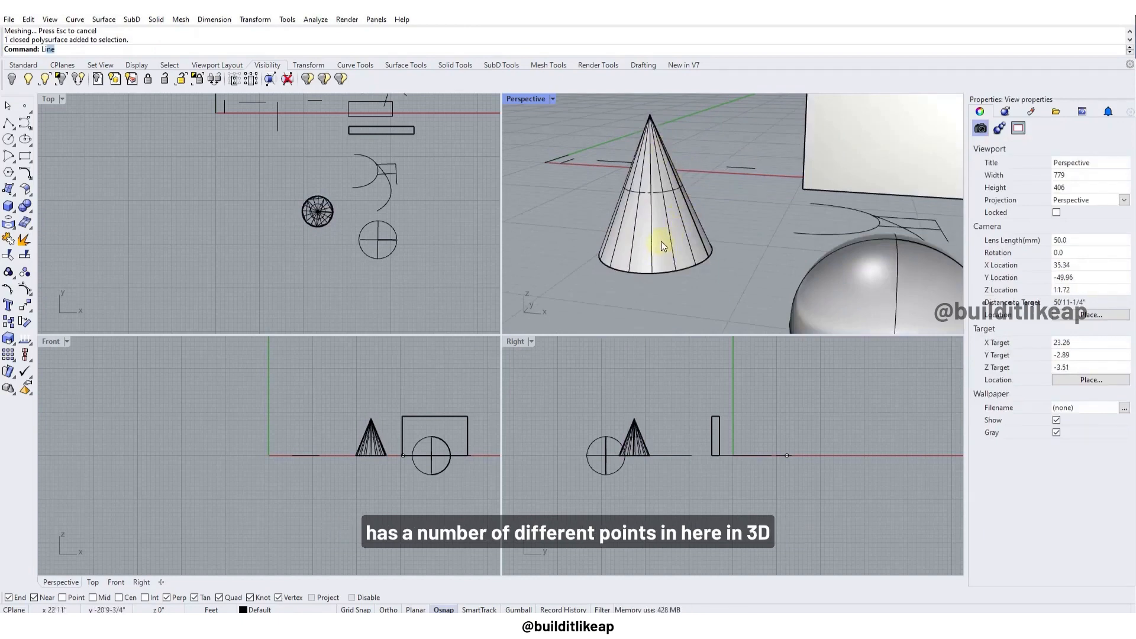
{"action": "key", "text": "Return"}
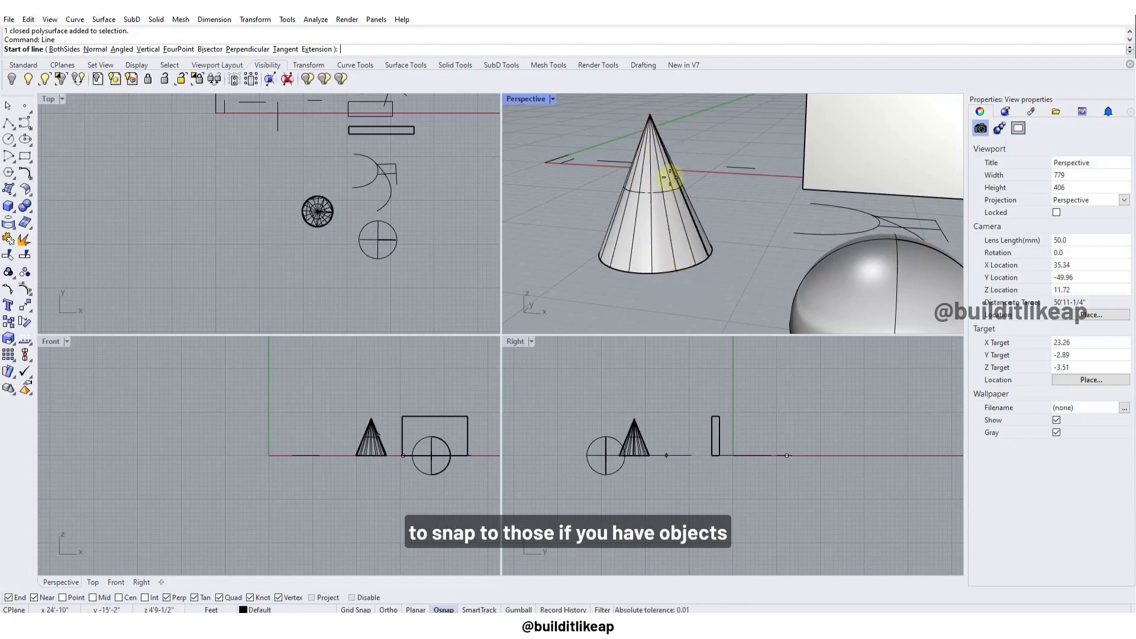
{"action": "scroll", "coordinate": [693, 190], "scroll_direction": "down", "scroll_amount": 3}
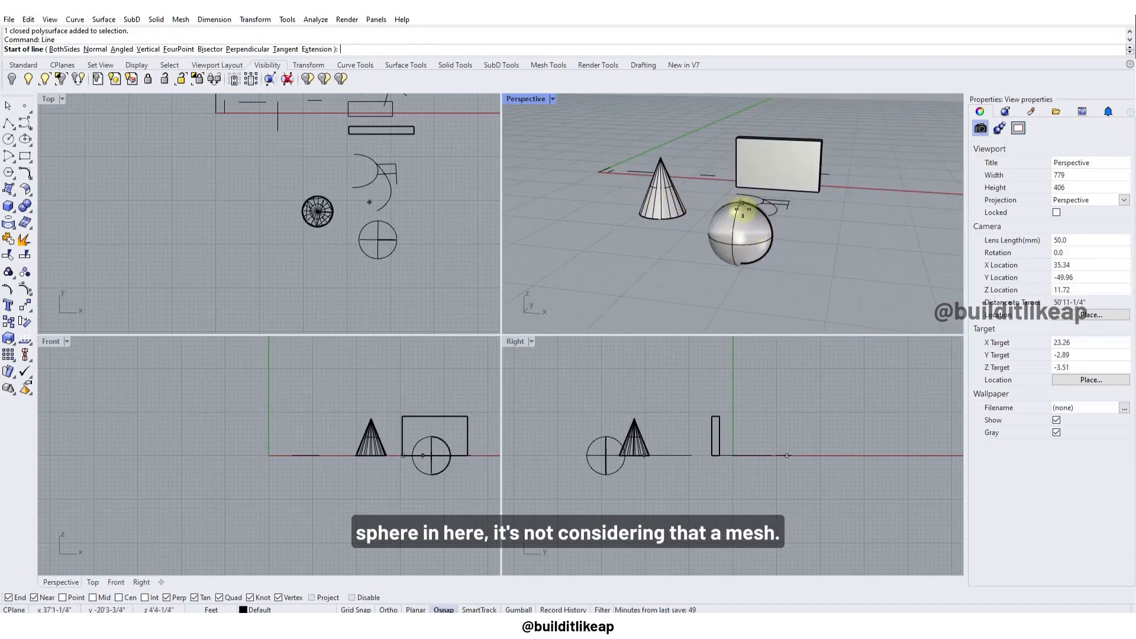
{"action": "scroll", "coordinate": [742, 208], "scroll_direction": "up", "scroll_amount": 5}
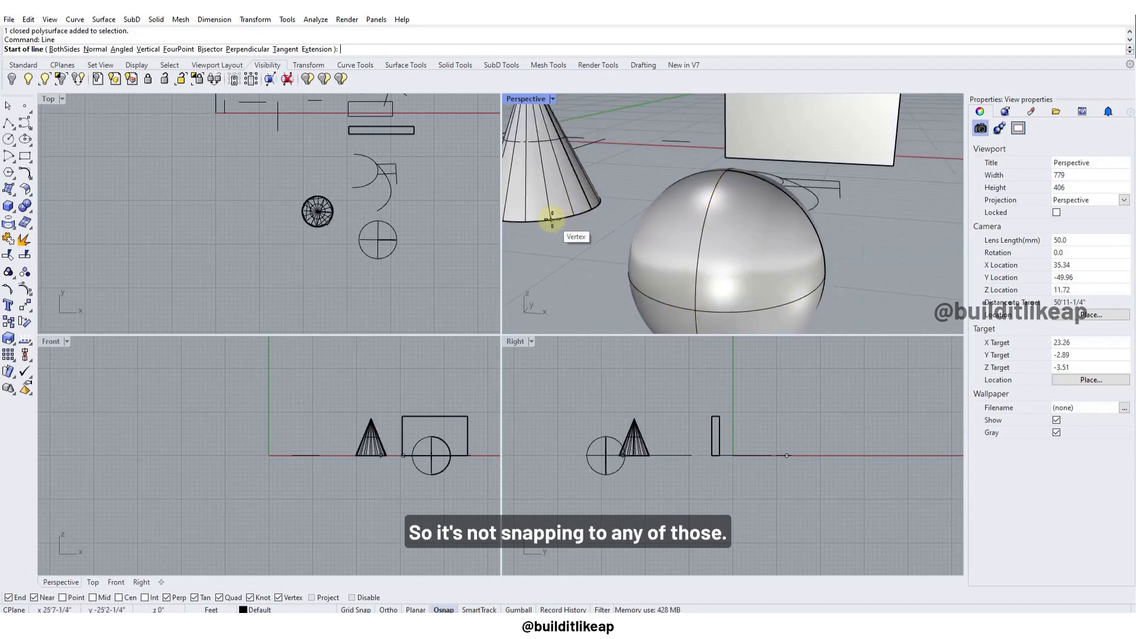
{"action": "scroll", "coordinate": [728, 195], "scroll_direction": "down", "scroll_amount": 5}
{"action": "scroll", "coordinate": [641, 165], "scroll_direction": "up", "scroll_amount": 10}
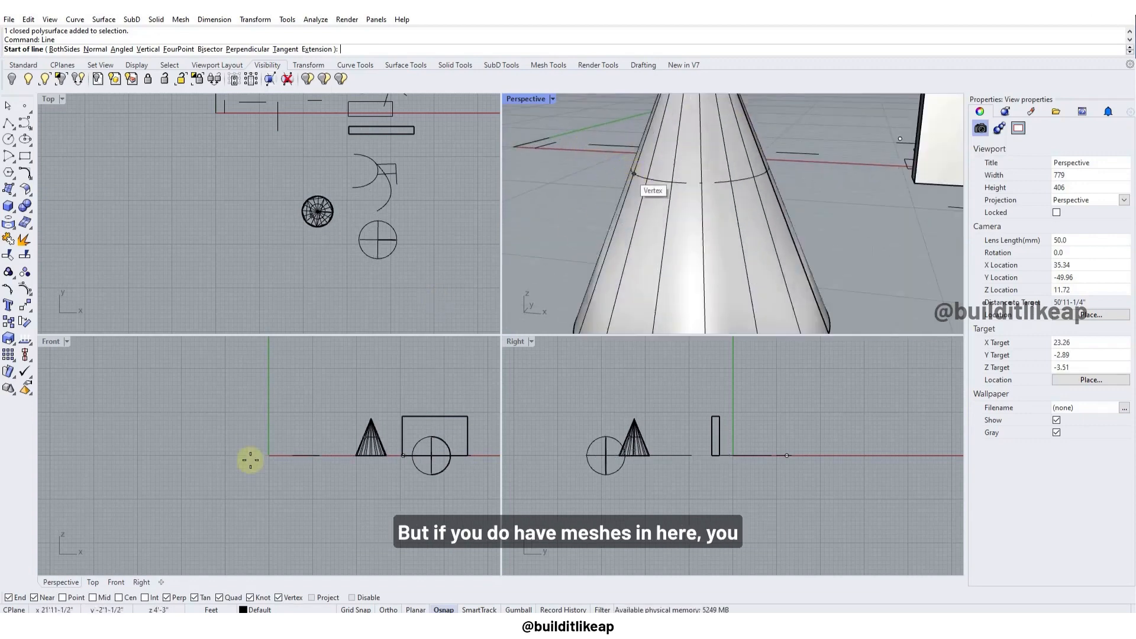
Step: Turn off the Vertex snap and isolate first the Near snap, finishing with End as the only active object snap
{"action": "left_click", "coordinate": [279, 599]}
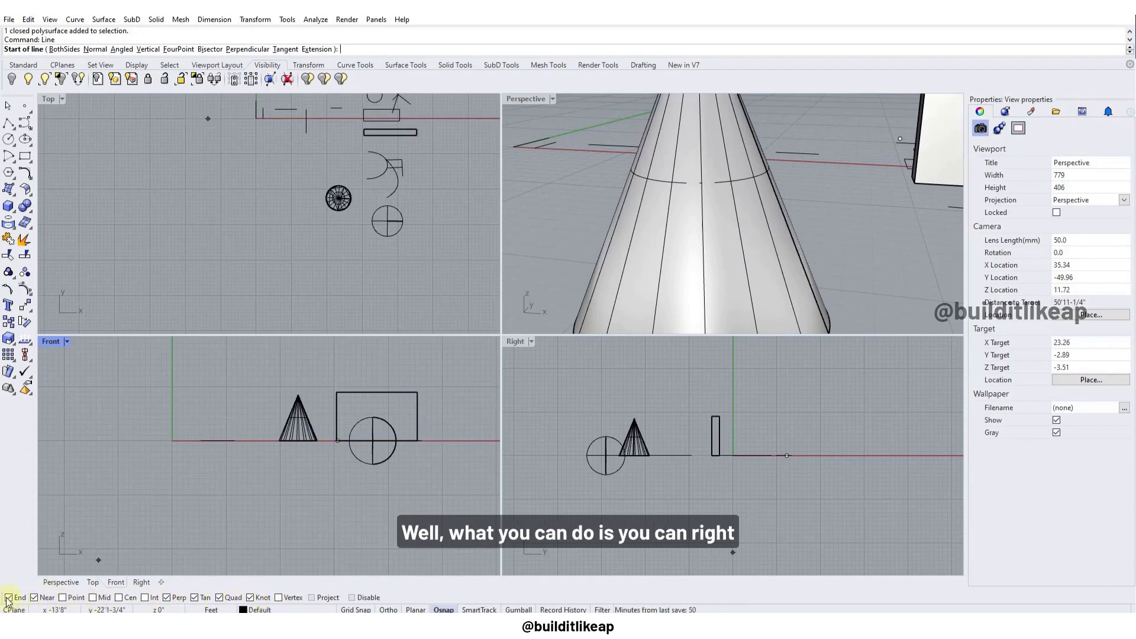
{"action": "right_click", "coordinate": [34, 599]}
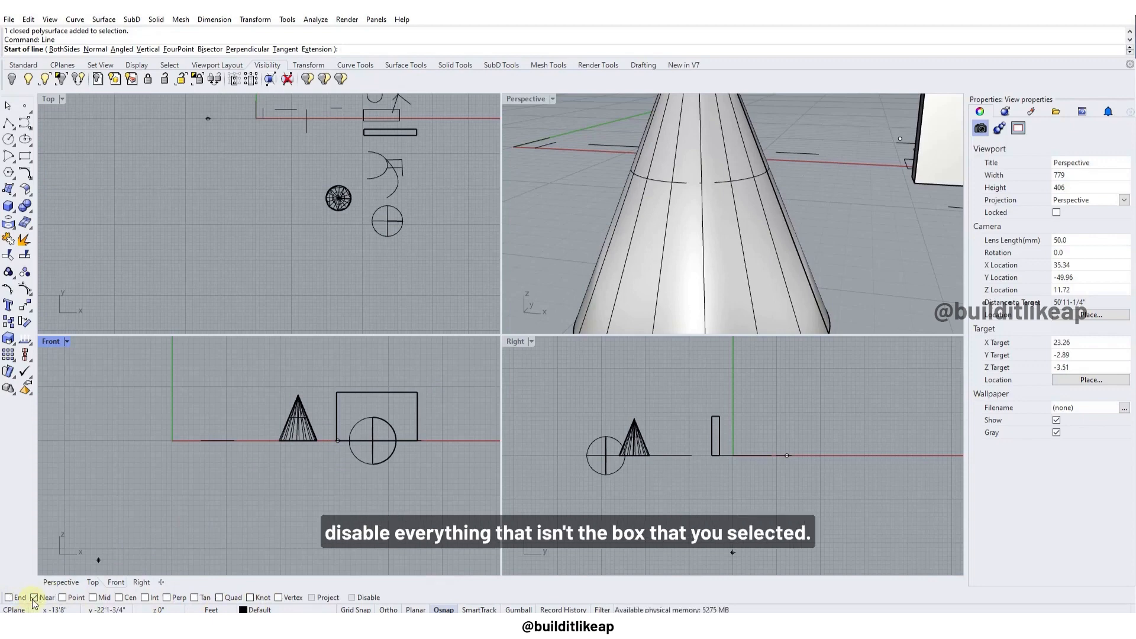
{"action": "right_click", "coordinate": [10, 599]}
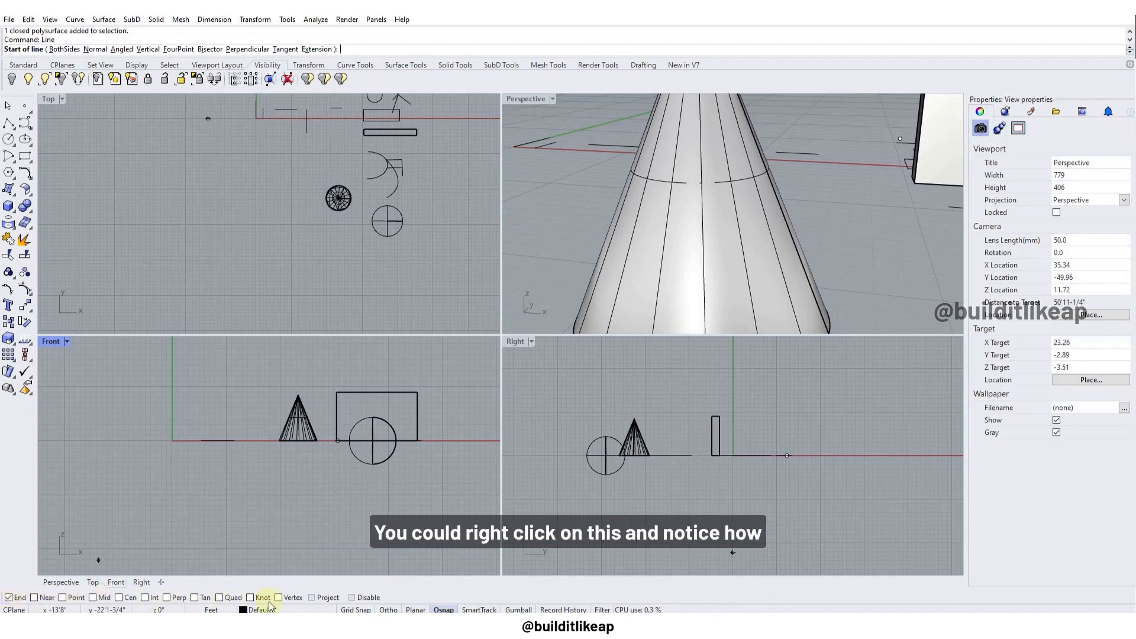
{"action": "right_click", "coordinate": [8, 599]}
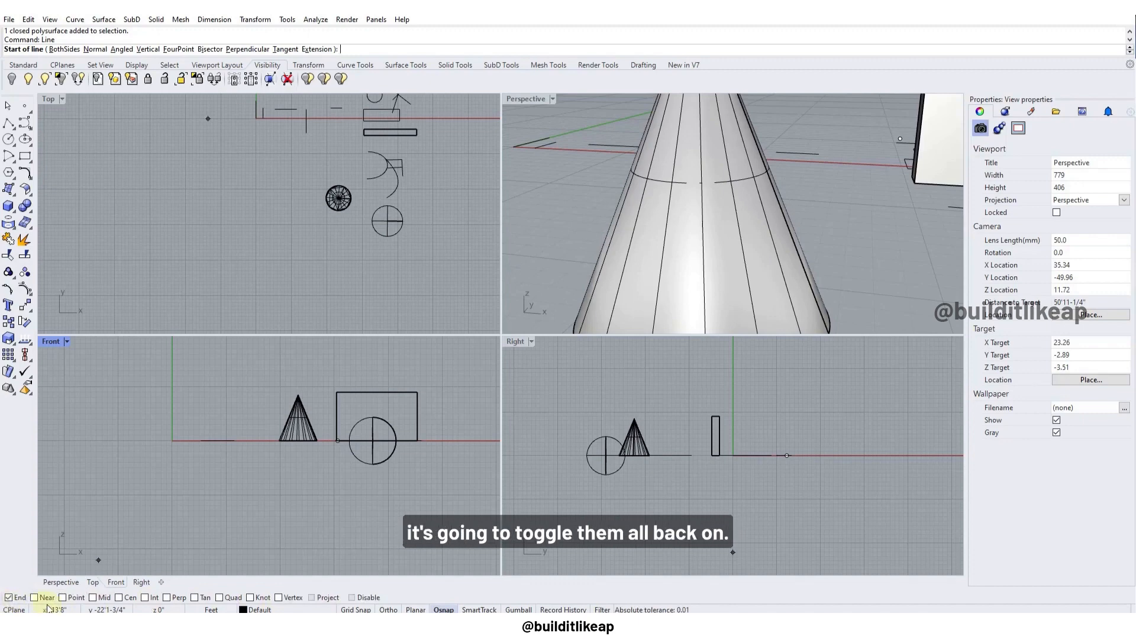
Step: Turn on the Near, Point, Mid, Cen and Int object snaps alongside End
{"action": "left_click", "coordinate": [36, 600]}
{"action": "left_click", "coordinate": [63, 600]}
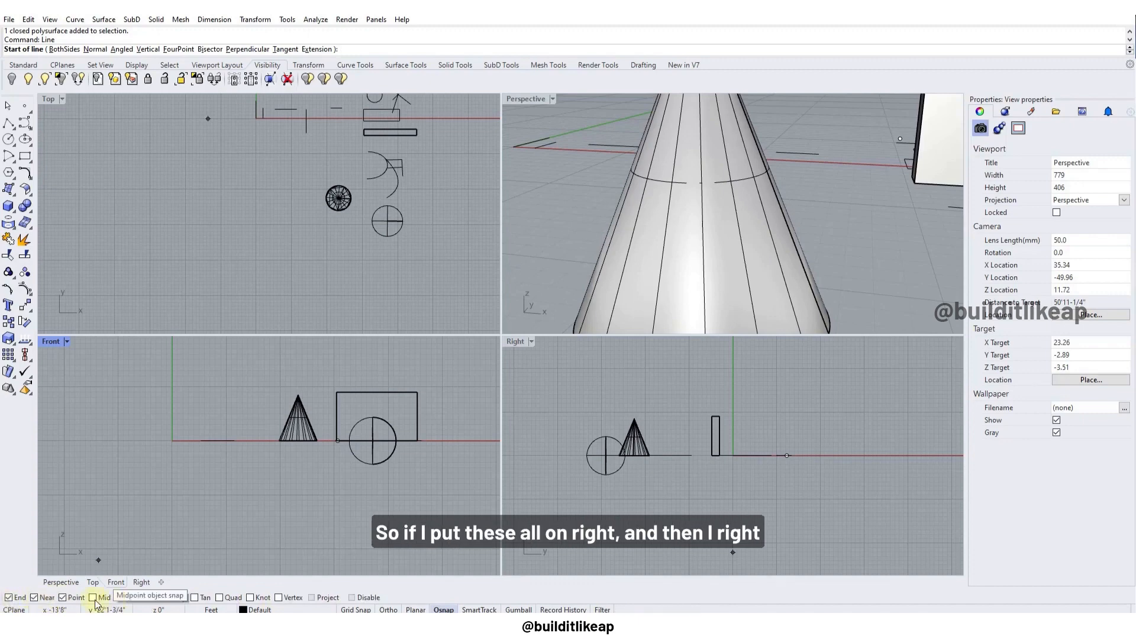
{"action": "left_click", "coordinate": [93, 601]}
{"action": "left_click", "coordinate": [119, 599]}
{"action": "left_click", "coordinate": [145, 598]}
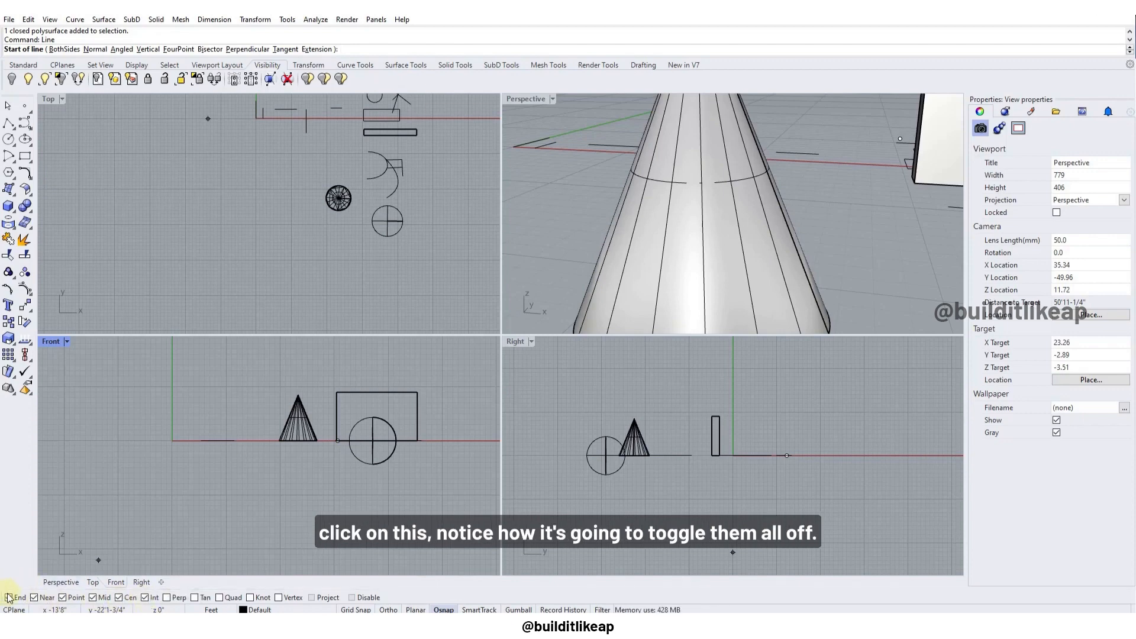
Step: Isolate the End snap and restore the others, and switch all object snapping off and back on
{"action": "right_click", "coordinate": [8, 599]}
{"action": "right_click", "coordinate": [9, 599]}
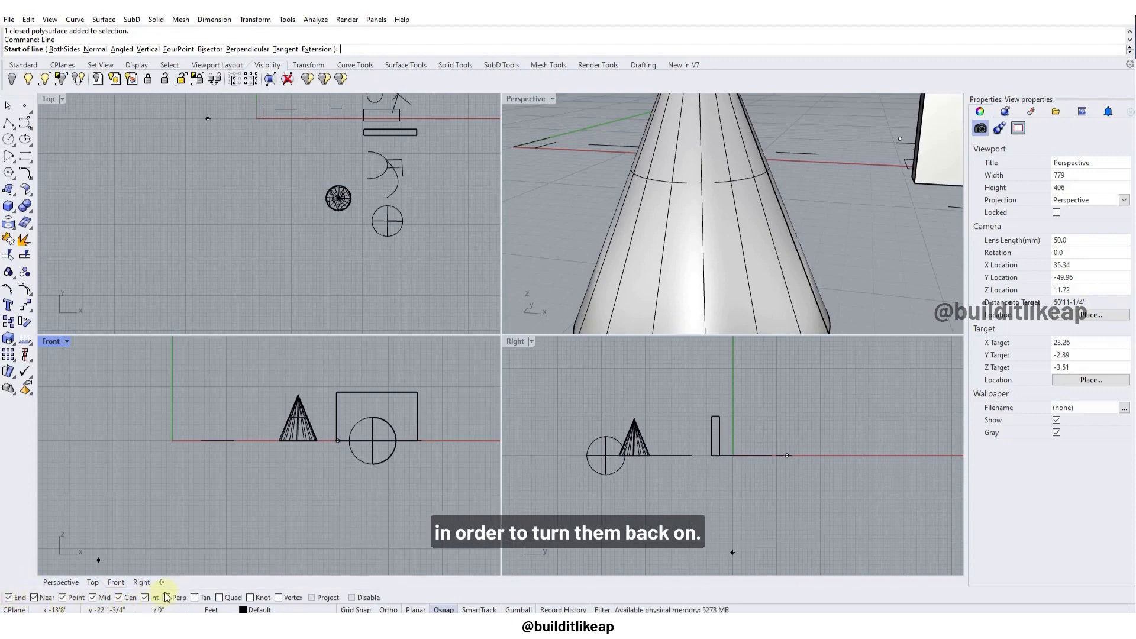
{"action": "left_click", "coordinate": [352, 598]}
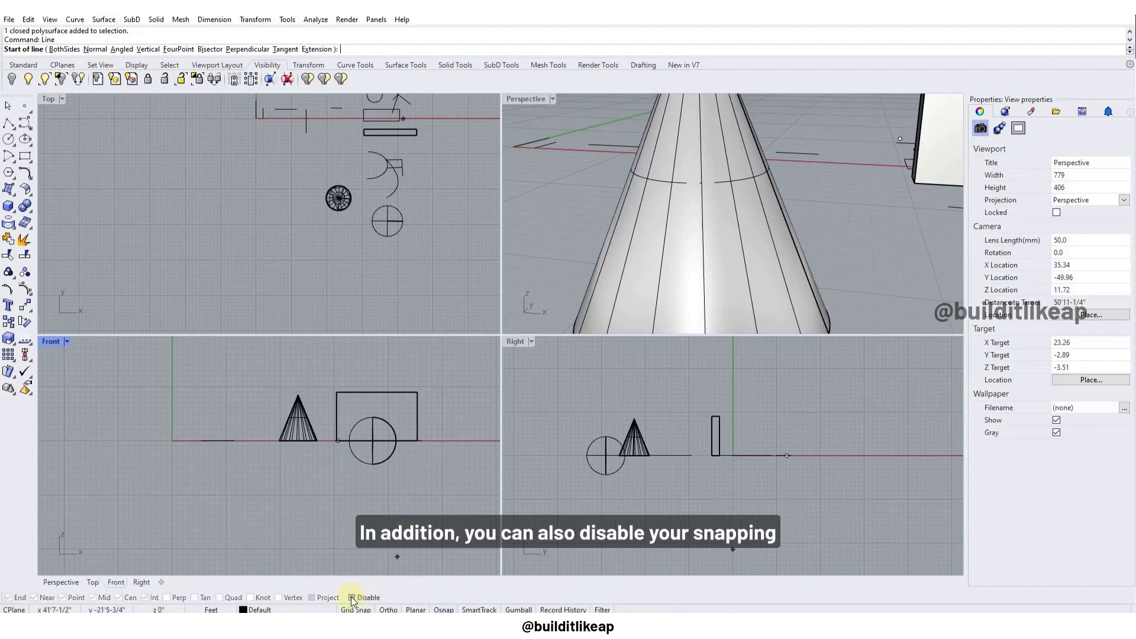
{"action": "left_click", "coordinate": [352, 599]}
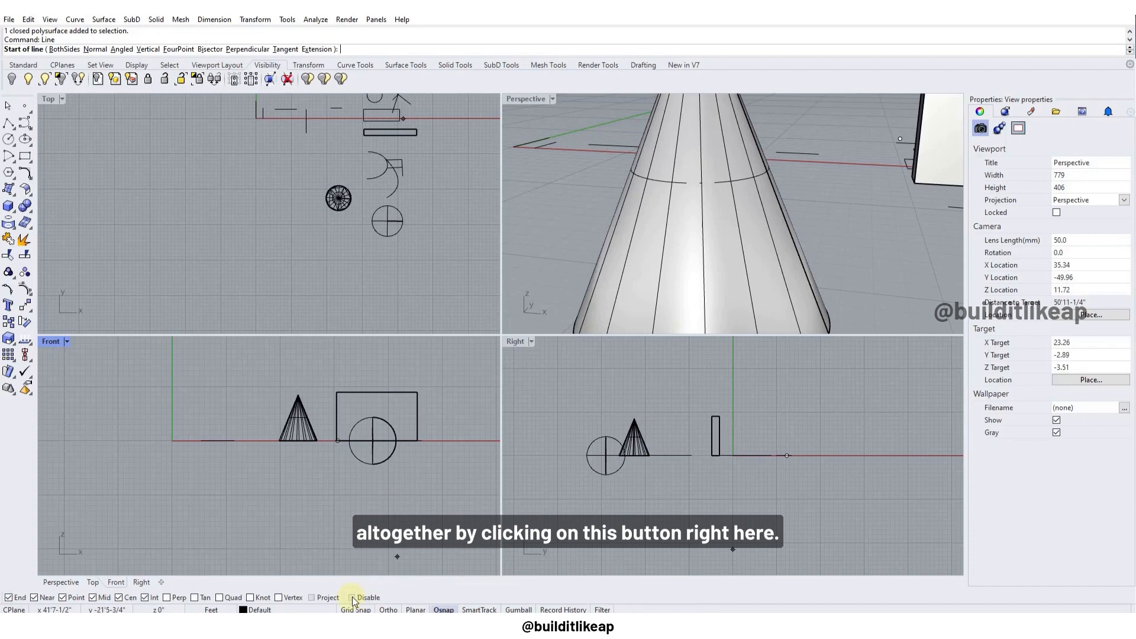
{"action": "left_click", "coordinate": [444, 610]}
{"action": "left_click", "coordinate": [444, 610]}
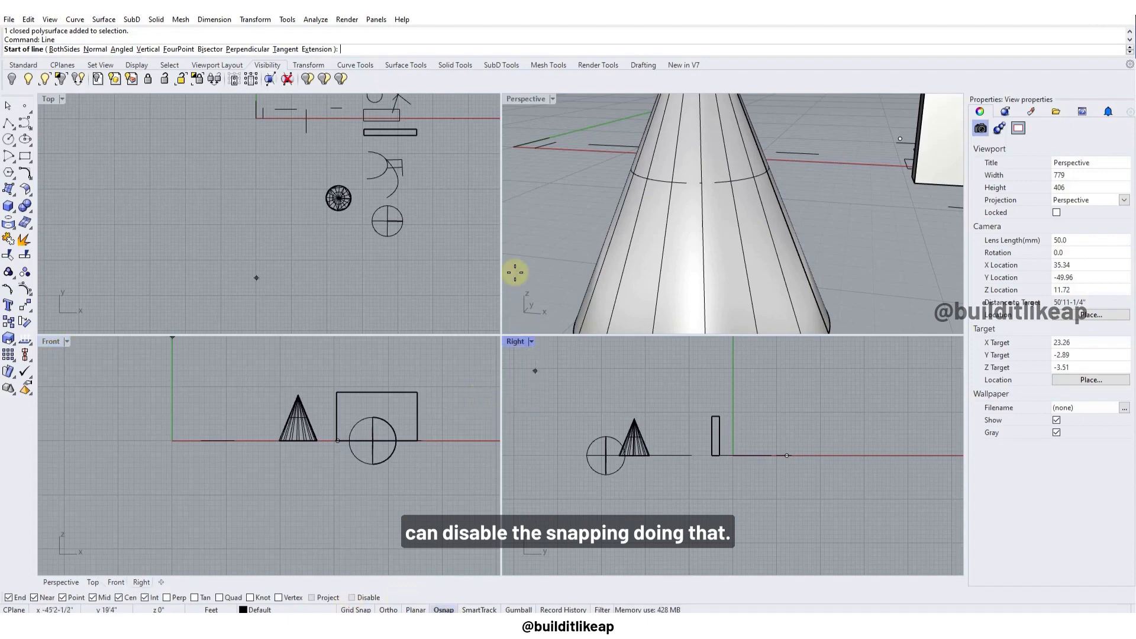
Step: Start a degree-3 control point curve in the Top view below the meshed cone, with its second point between the cone and the sphere
{"action": "left_click", "coordinate": [26, 126]}
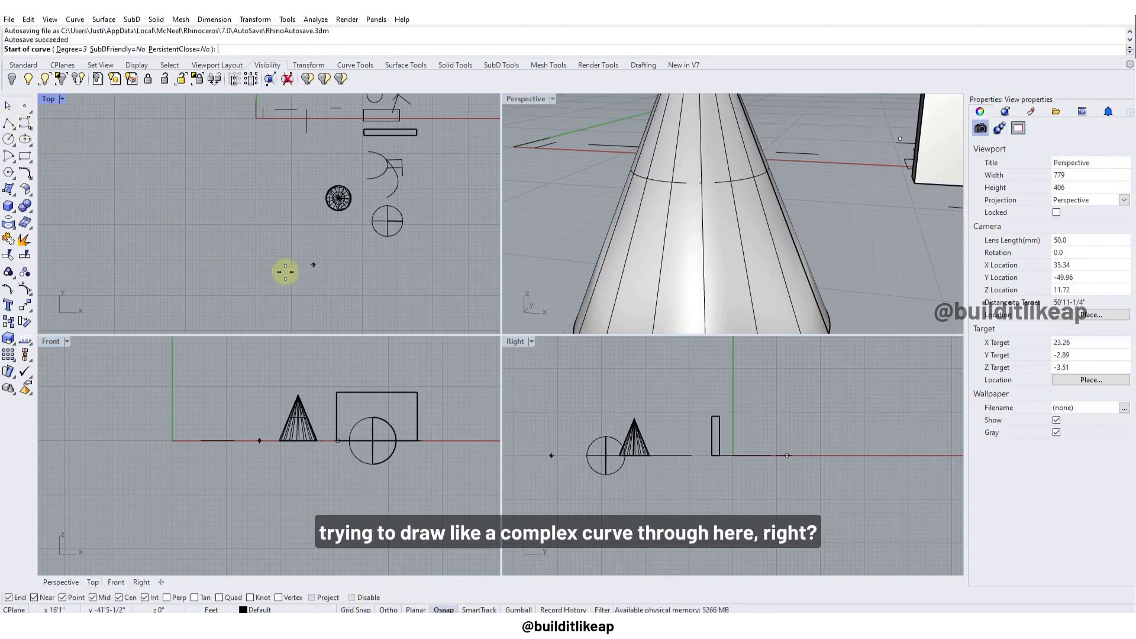
{"action": "left_click", "coordinate": [318, 267]}
{"action": "left_click", "coordinate": [367, 208]}
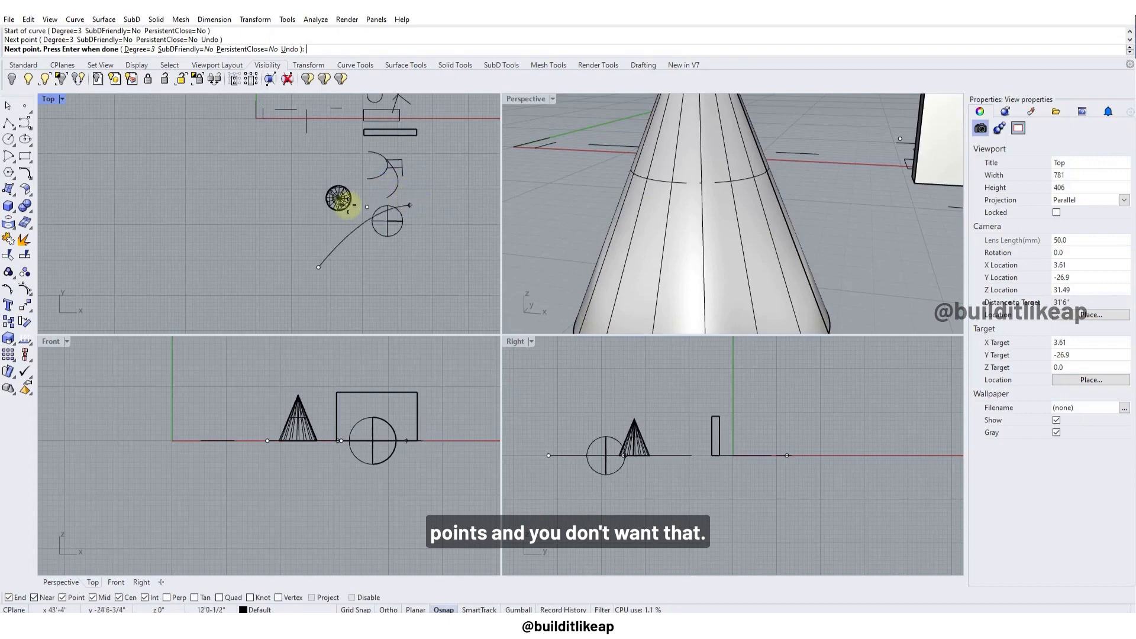
Step: Continue the curve through the gap beside the sphere and up past the arcs, temporarily suspending object snapping while placing points
{"action": "scroll", "coordinate": [388, 202], "scroll_direction": "up", "scroll_amount": 5}
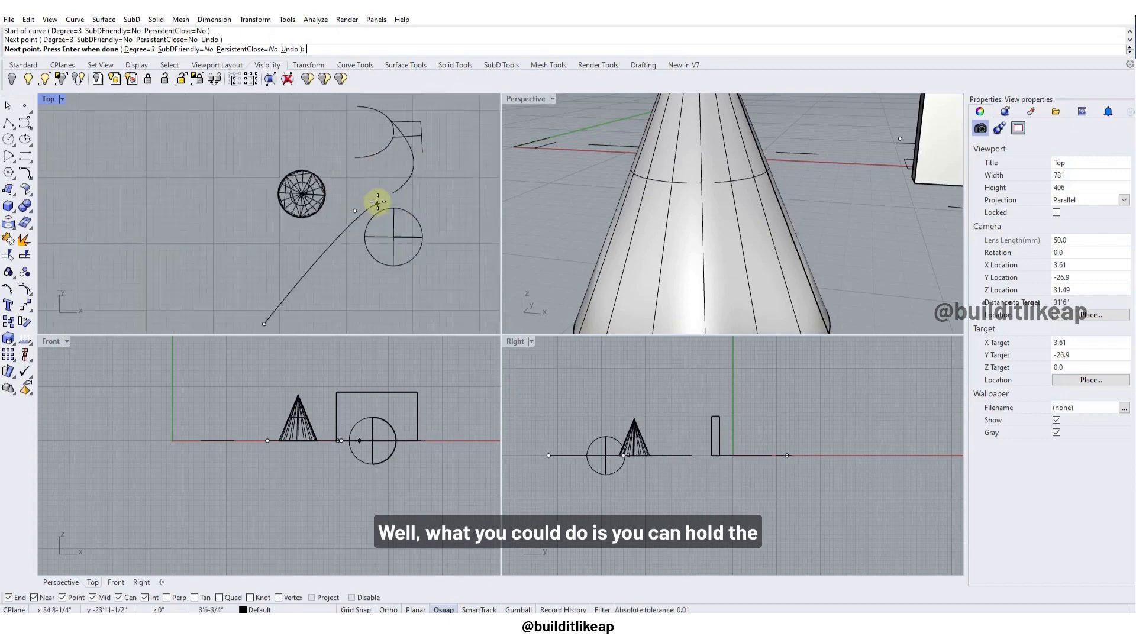
{"action": "key", "text": "alt"}
{"action": "left_click", "coordinate": [392, 202]}
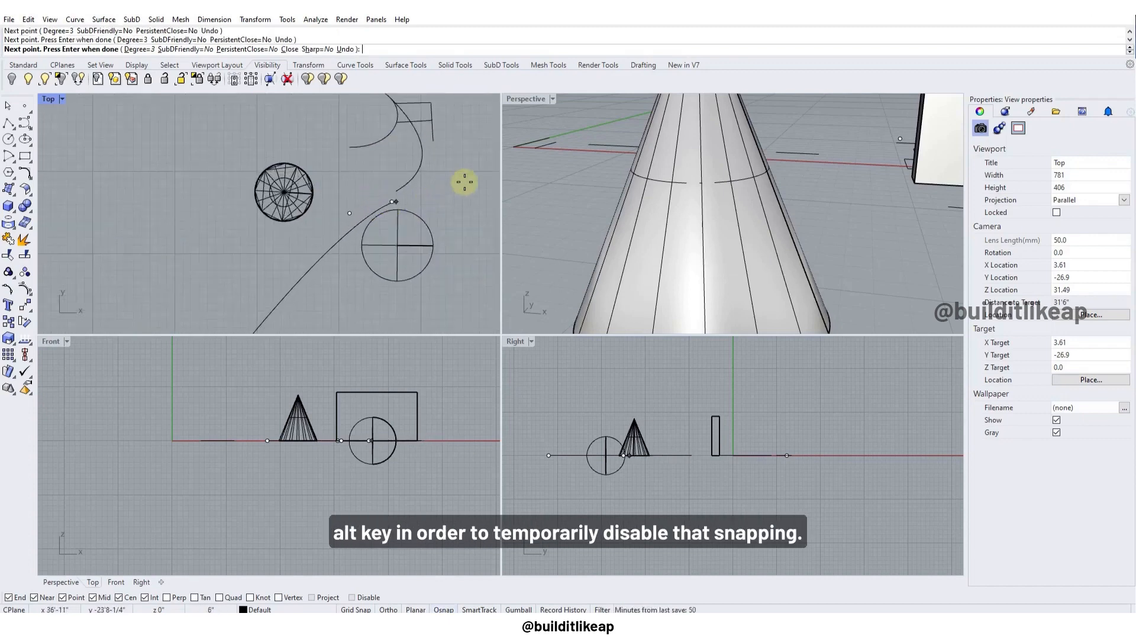
{"action": "left_click", "coordinate": [460, 162]}
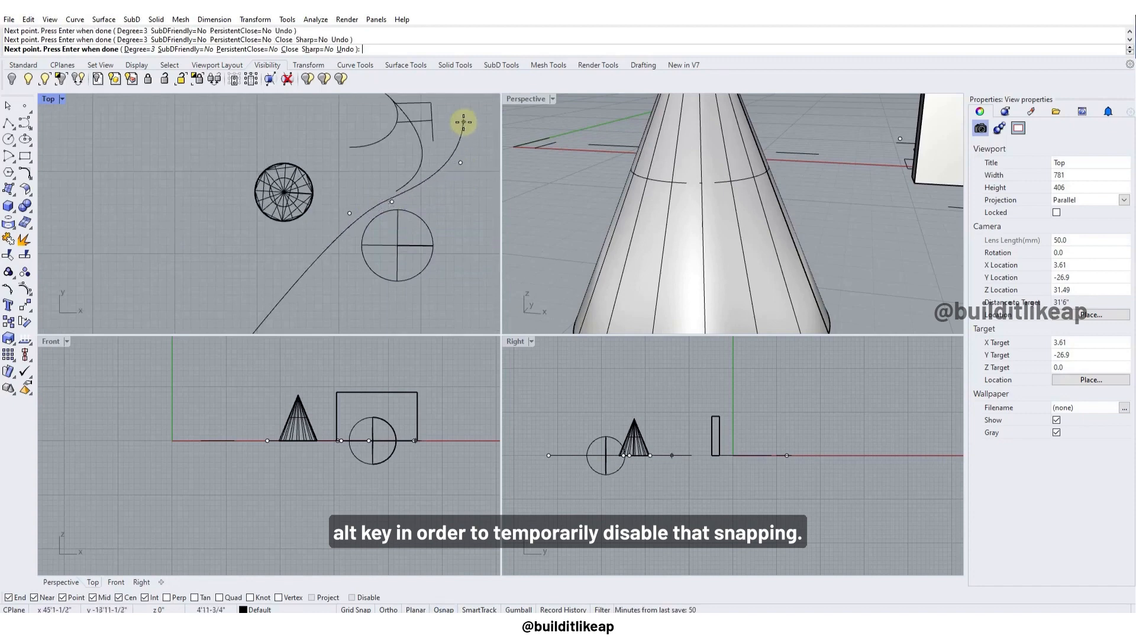
{"action": "left_click", "coordinate": [464, 122]}
Step: With snapping temporarily suspended, route the curve between the arcs and the thin box and around the box's left end
{"action": "scroll", "coordinate": [463, 123], "scroll_direction": "down", "scroll_amount": 4}
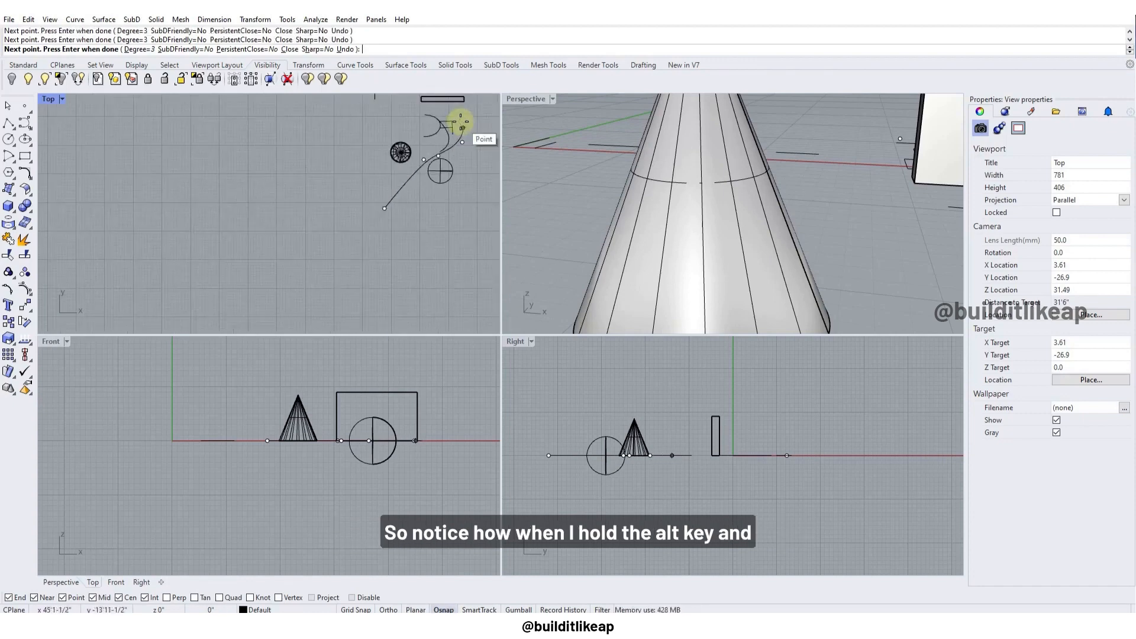
{"action": "right_click_drag", "start_coordinate": [461, 122], "coordinate": [416, 225]}
{"action": "scroll", "coordinate": [410, 213], "scroll_direction": "up", "scroll_amount": 8}
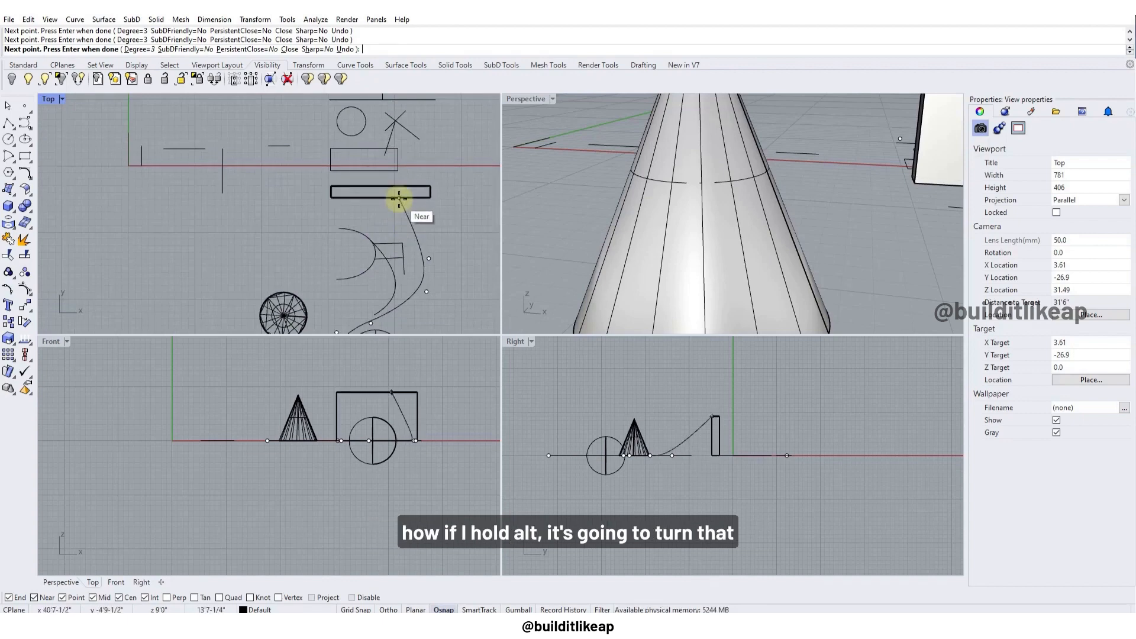
{"action": "key", "text": "alt"}
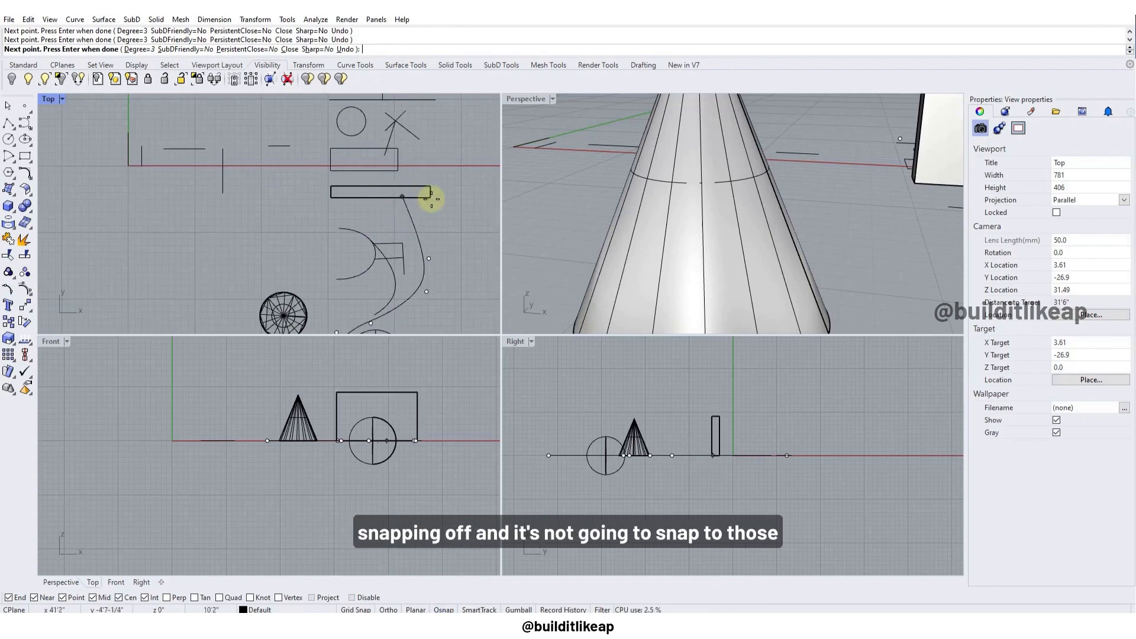
{"action": "left_click", "coordinate": [413, 221]}
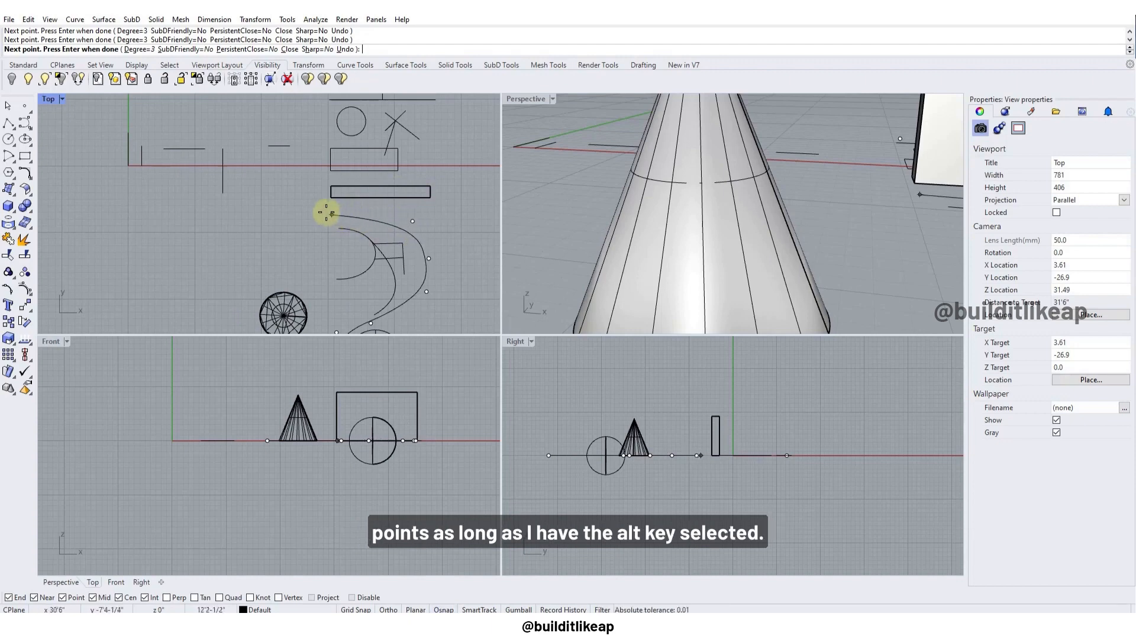
{"action": "left_click", "coordinate": [299, 207]}
{"action": "left_click", "coordinate": [292, 180]}
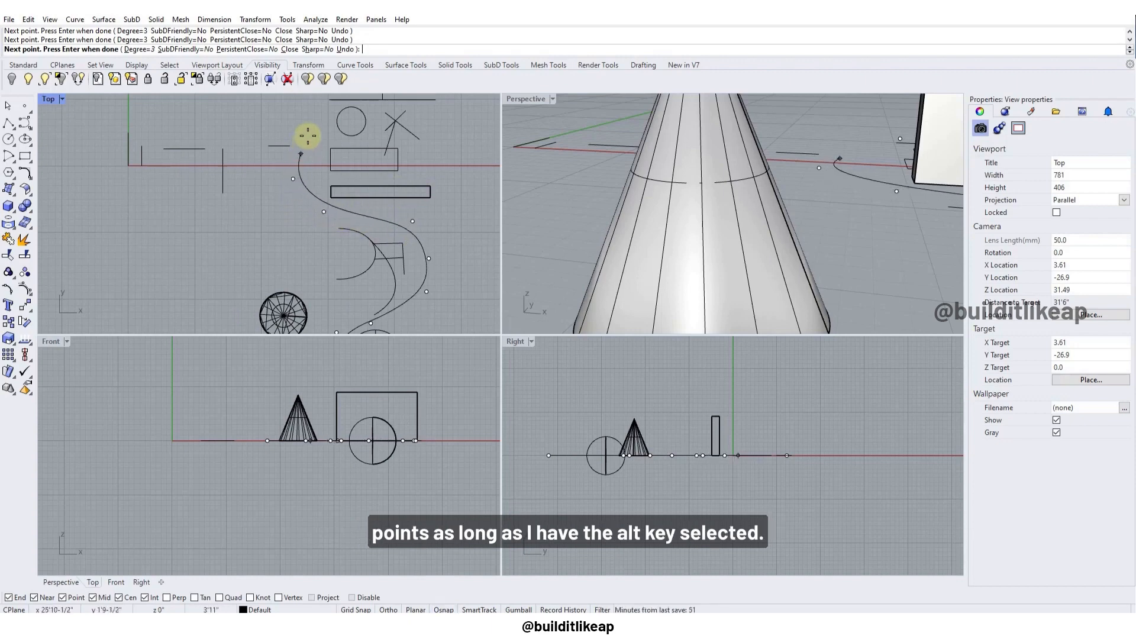
Step: Extend the curve up past the rectangle and end it above the short test lines with snapping suspended
{"action": "left_click", "coordinate": [307, 135]}
{"action": "left_click", "coordinate": [296, 116]}
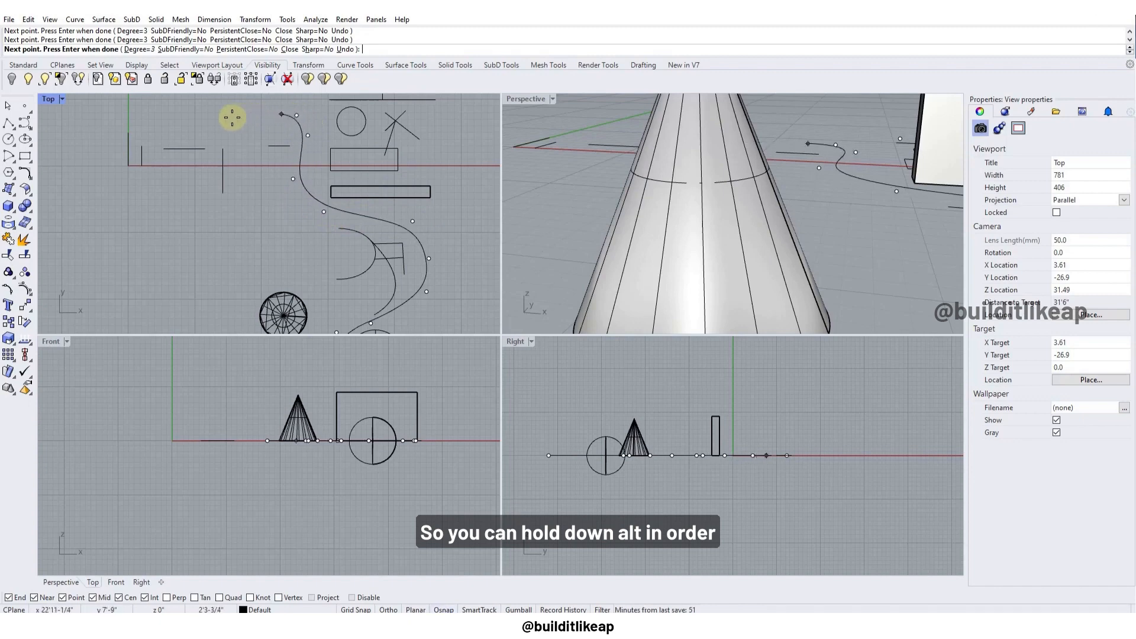
{"action": "key", "text": "alt"}
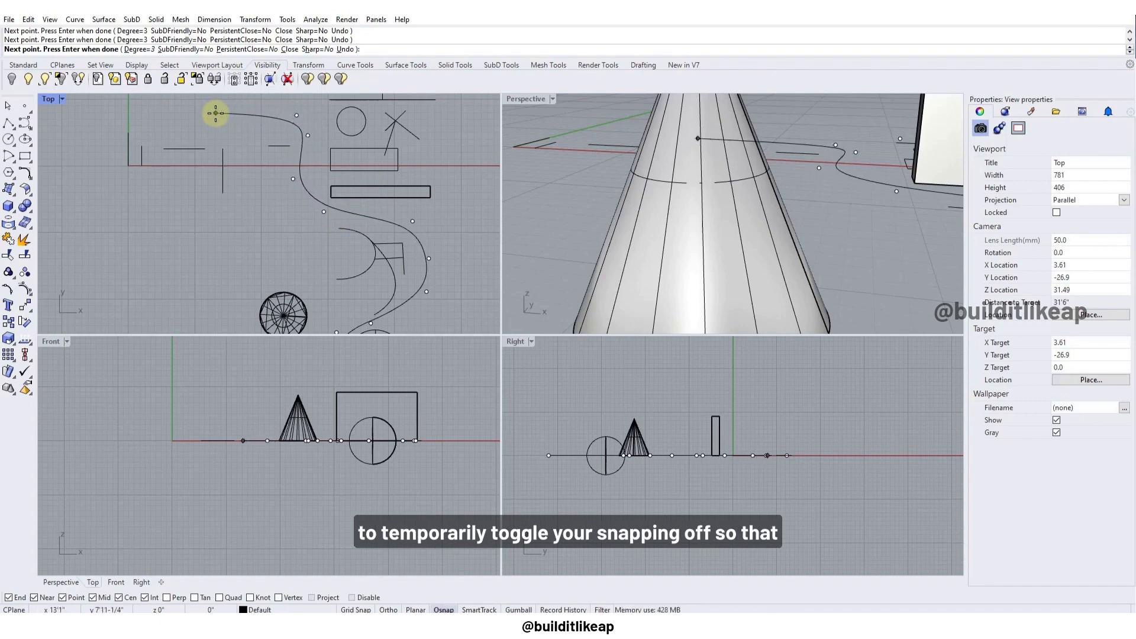
{"action": "left_click", "coordinate": [215, 113]}
{"action": "key", "text": "Return"}
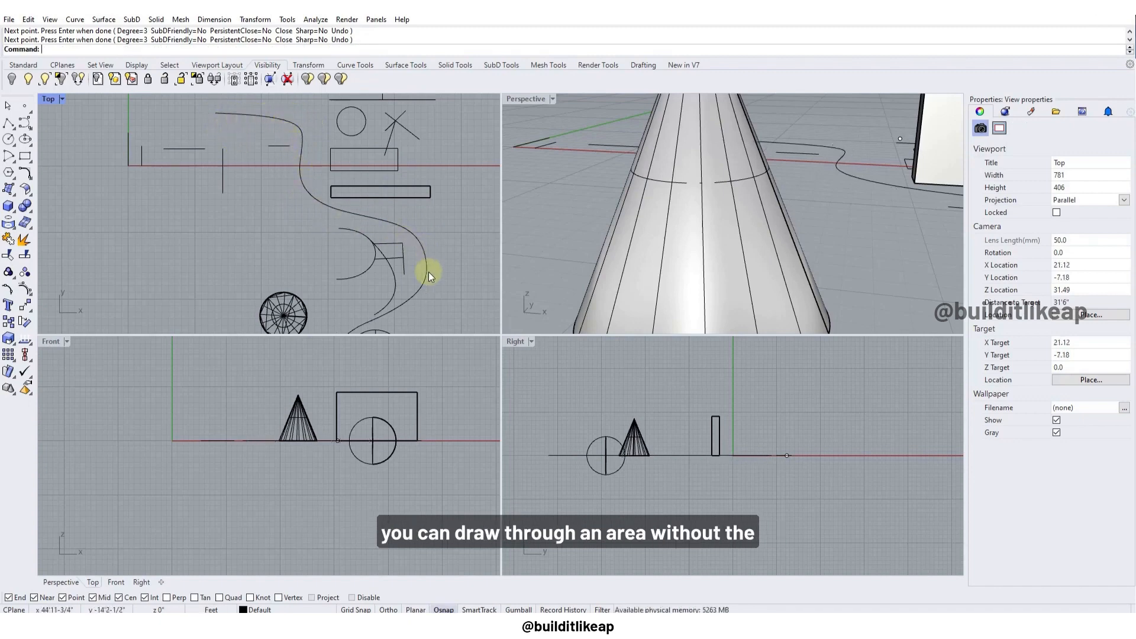